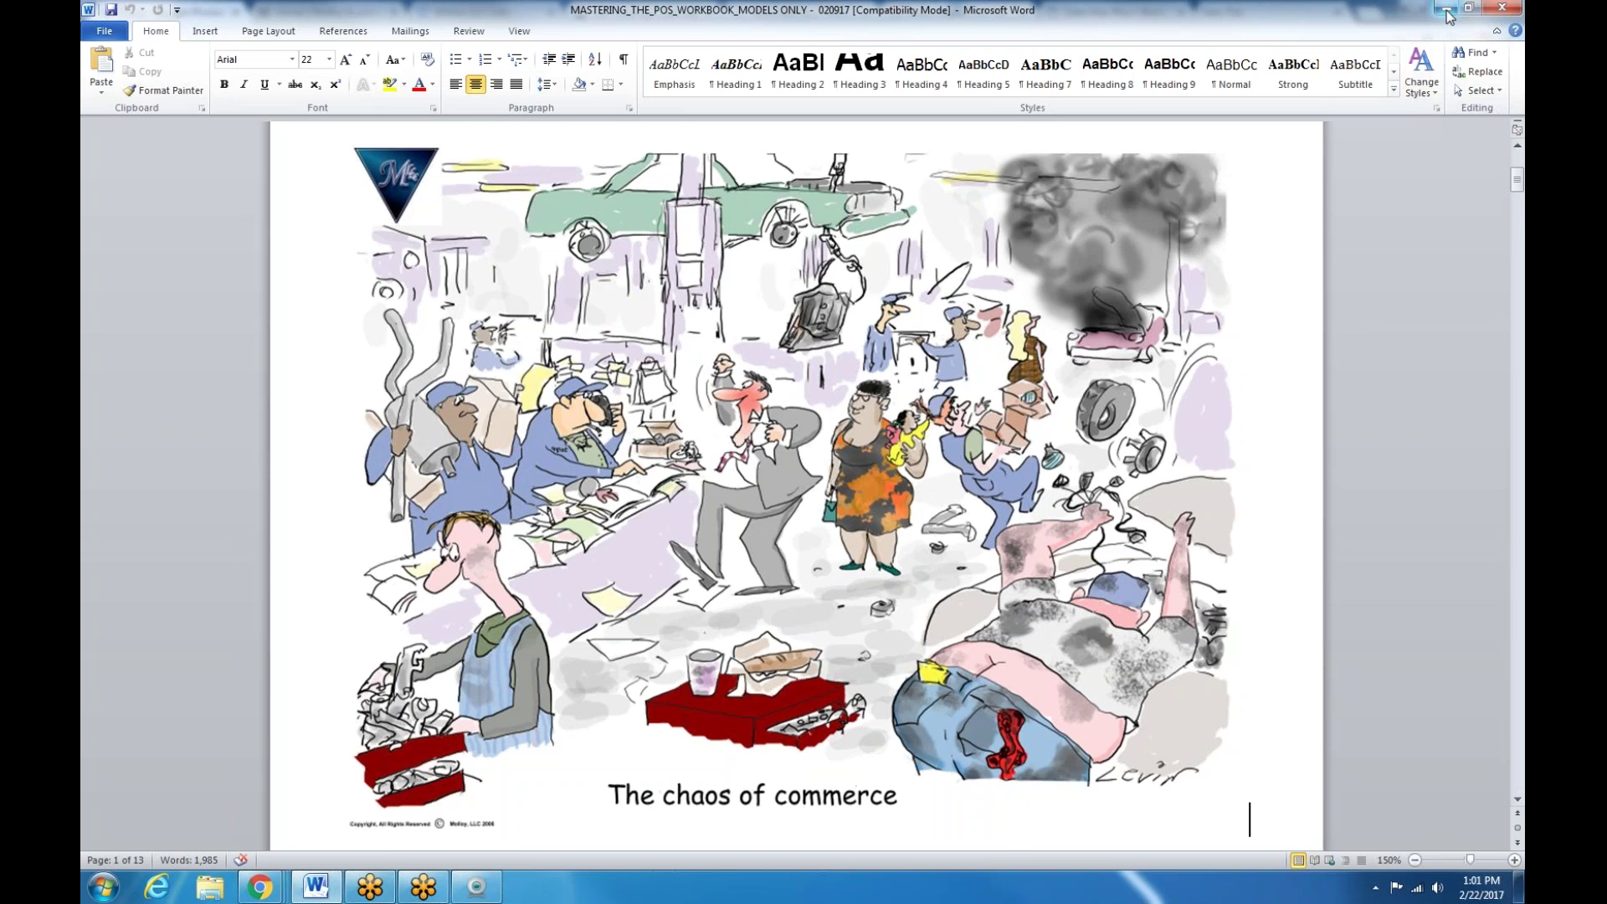
# Step: Minimize the Word document so the city skyline photo shows in Google Photos
pyautogui.click(1447, 10)
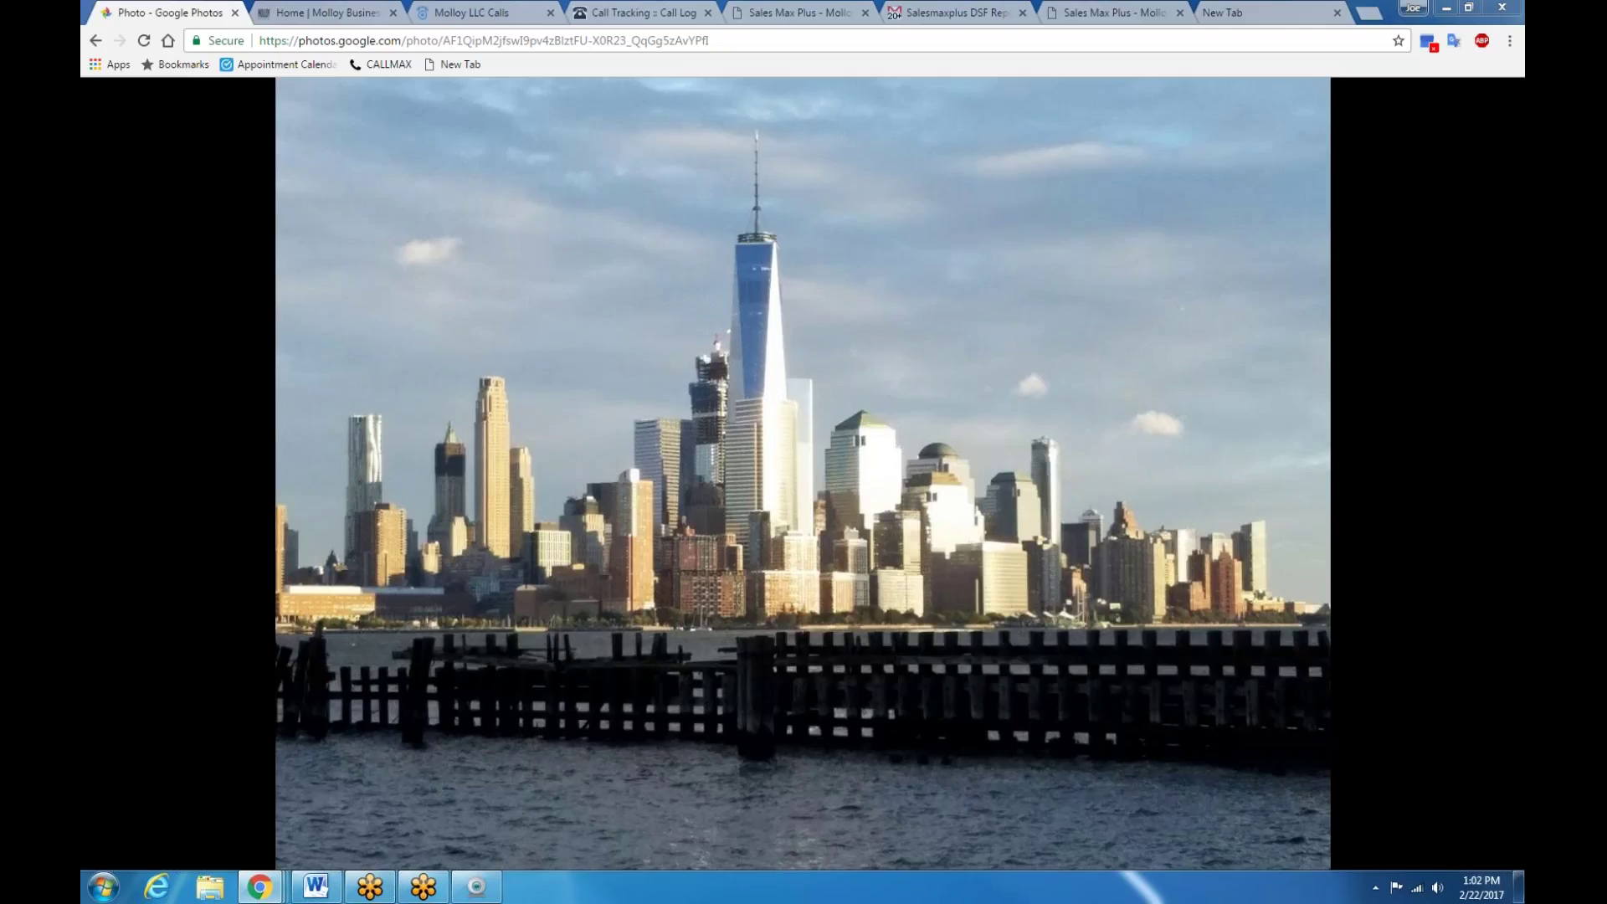
# Step: Switch to the Molloy Business Development homepage and scroll to its What We Do service cards
pyautogui.click(320, 14)
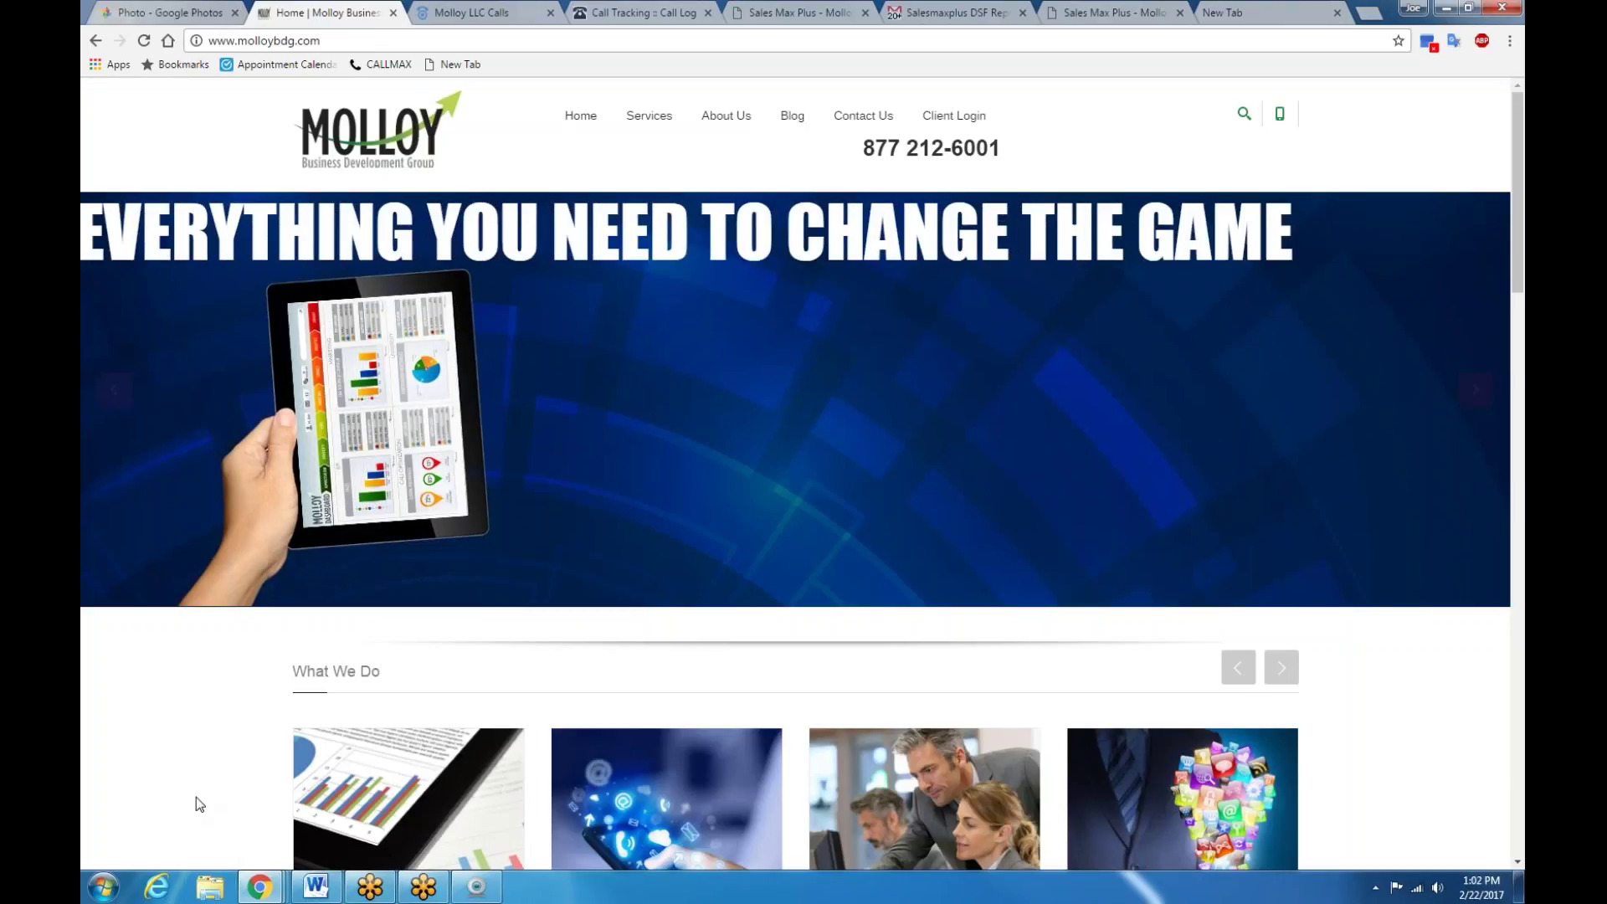
pyautogui.scroll(-5, 196, 778)
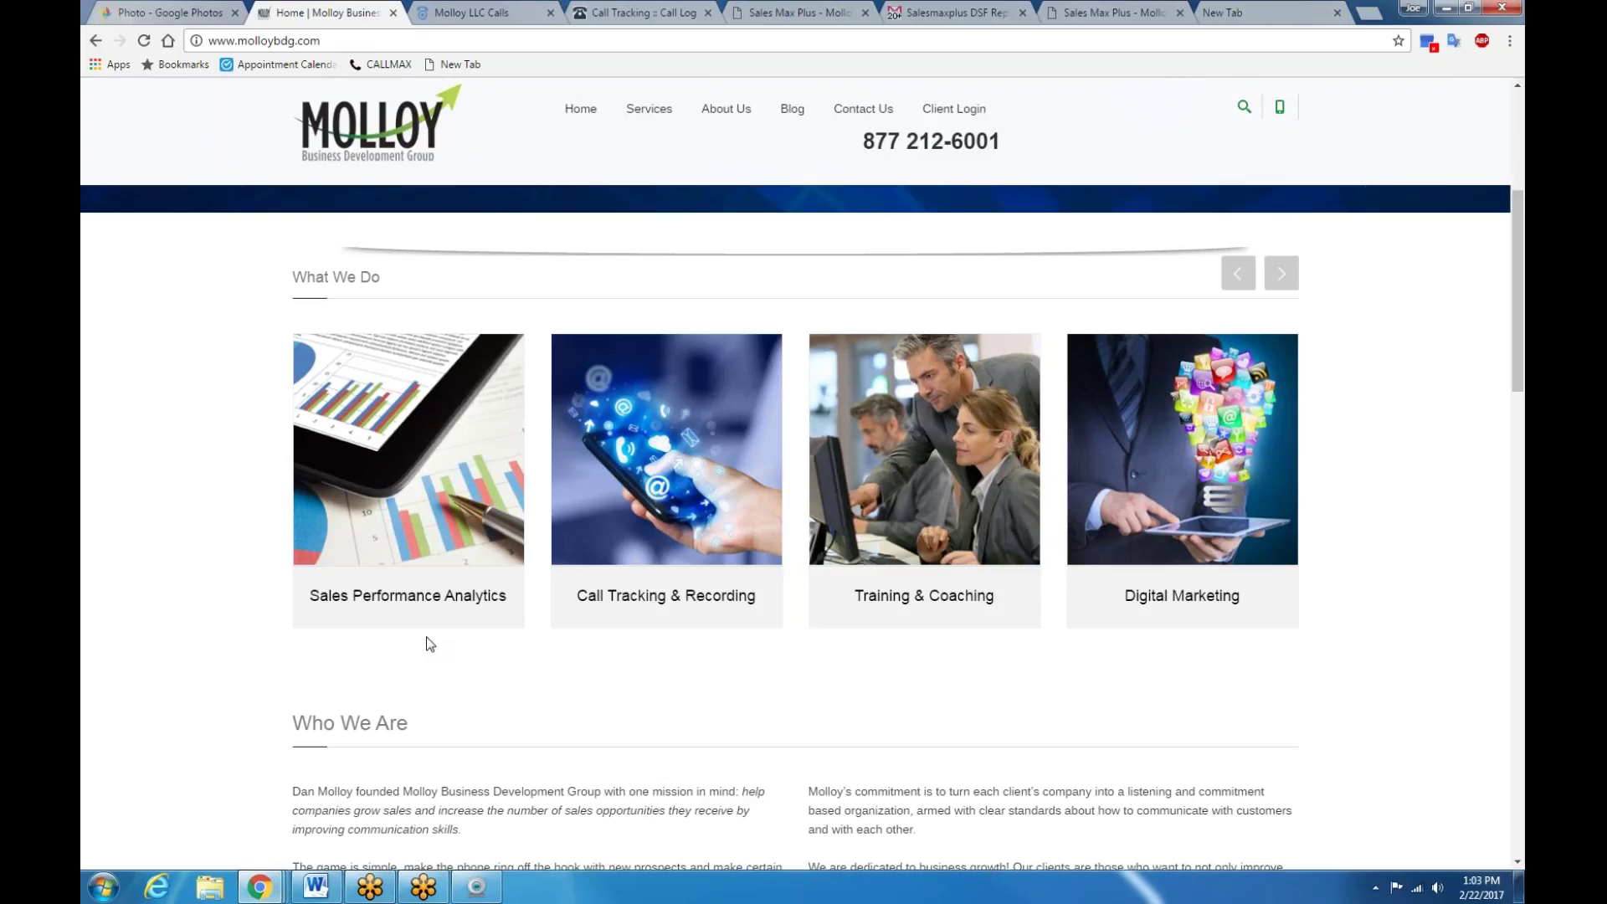
pyautogui.moveTo(424, 625)
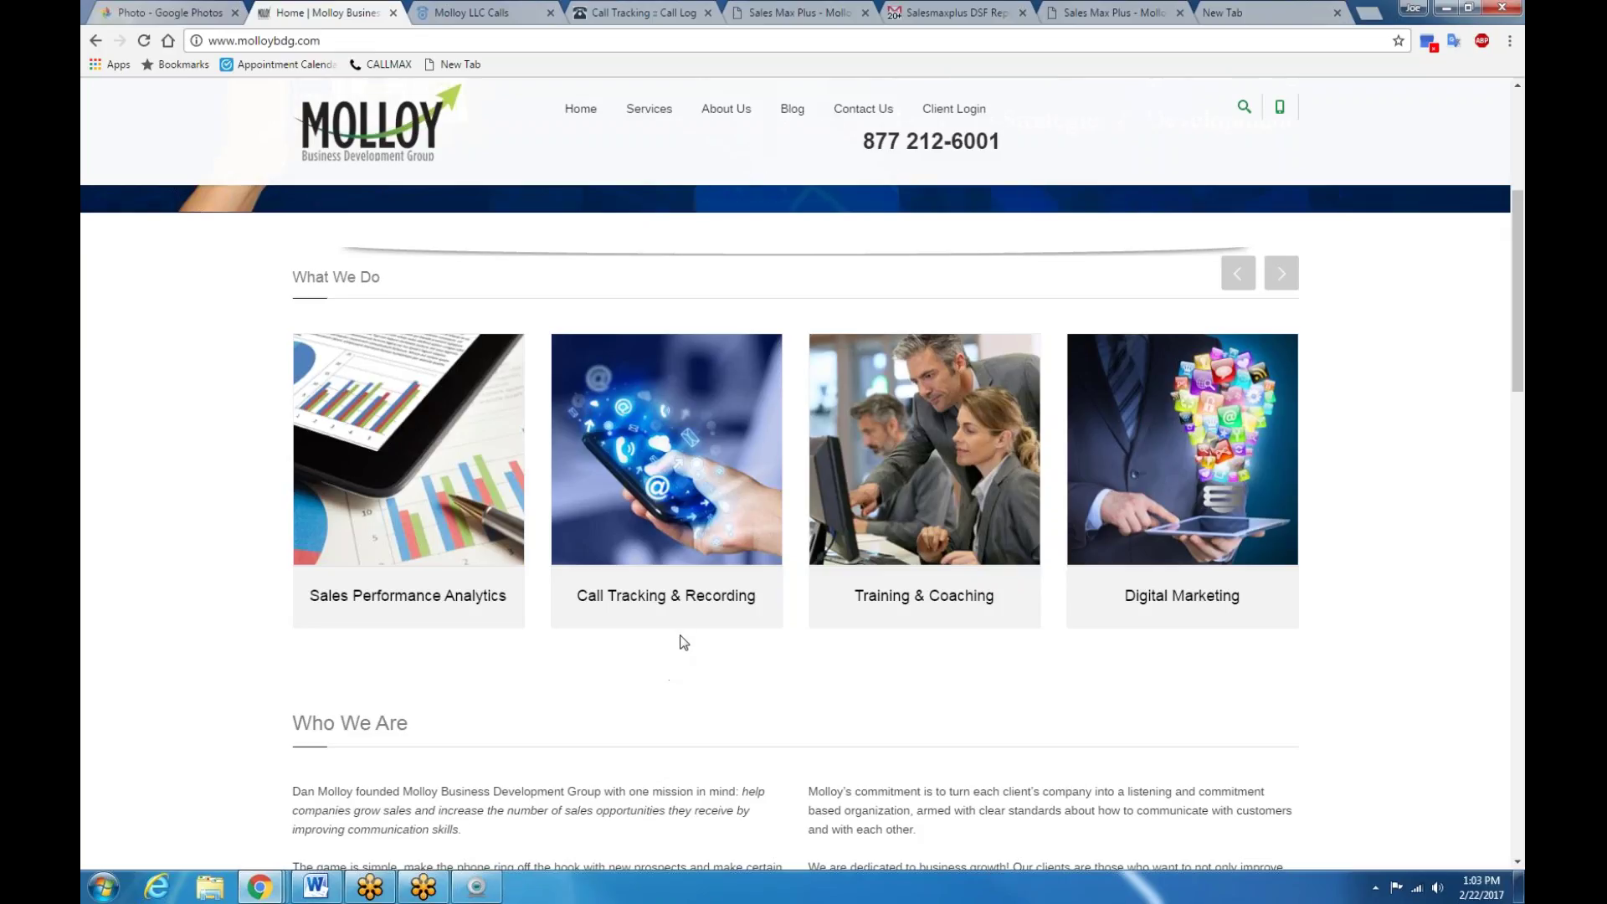
pyautogui.moveTo(681, 631)
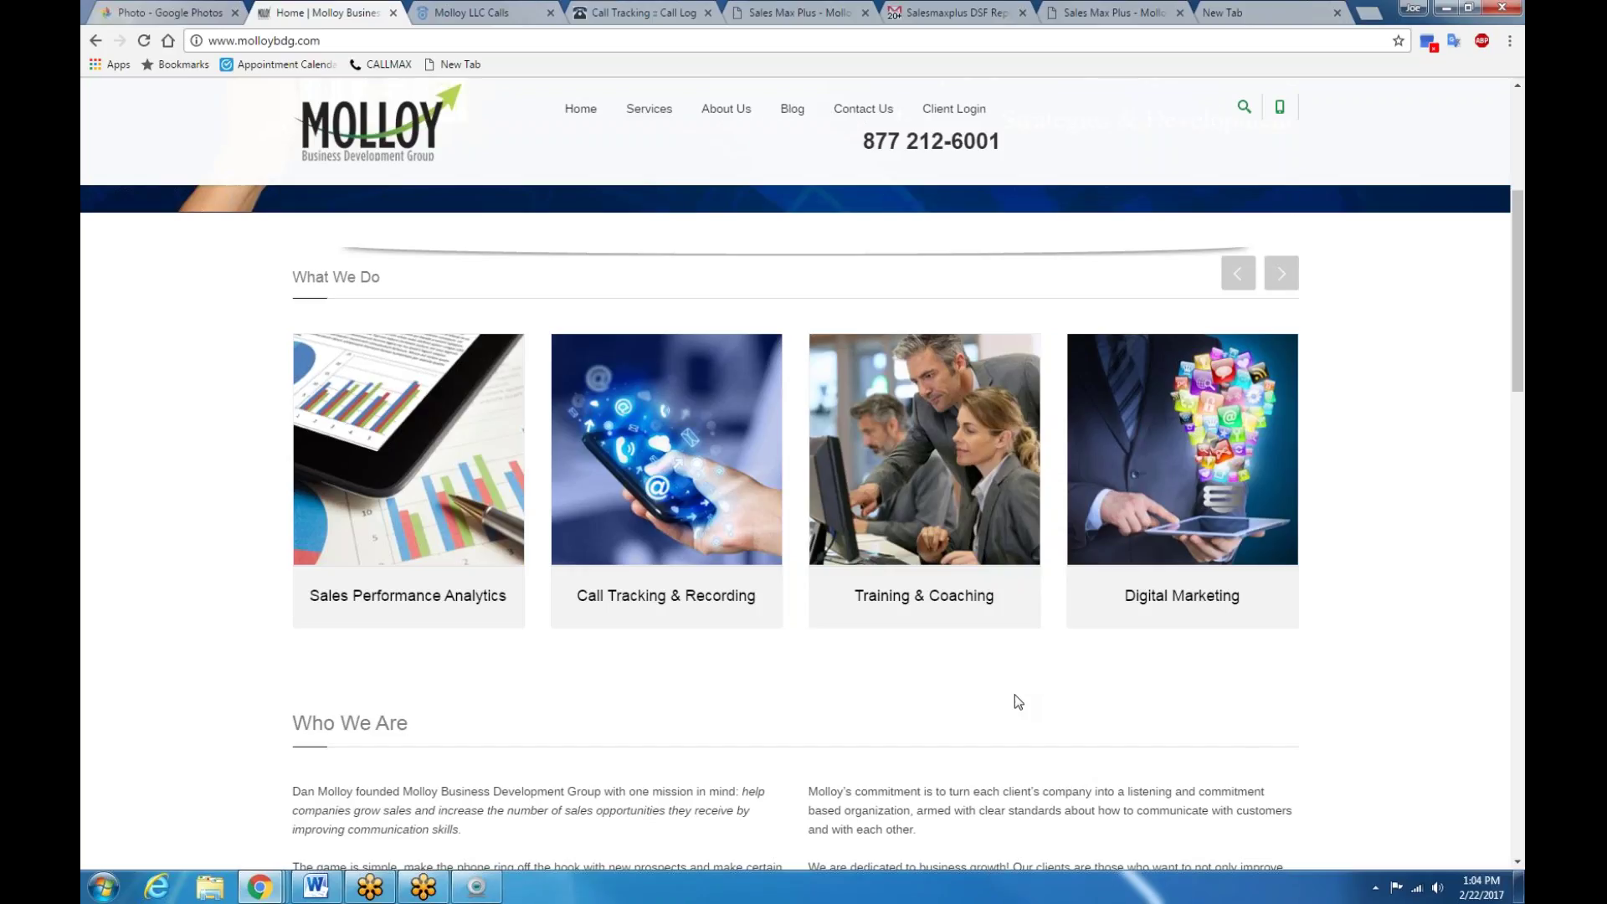
pyautogui.moveTo(1188, 602)
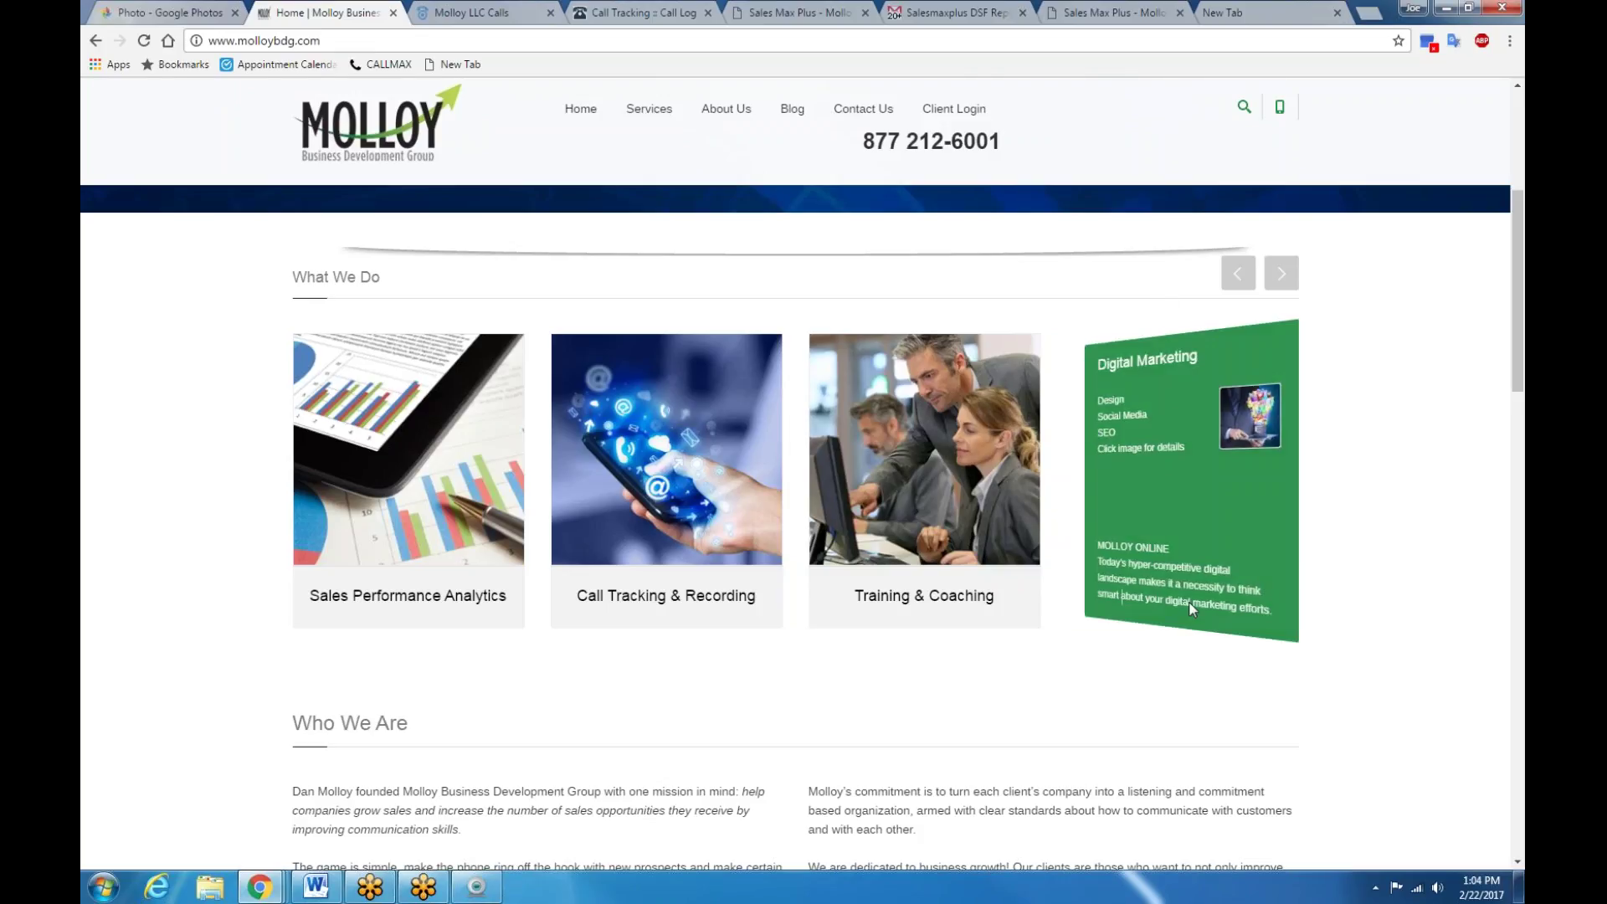
# Step: Open Call Reports in Molloy LLC Calls, showing daily calls by source for Jan 23–Feb 22 (3,151 total)
pyautogui.click(493, 16)
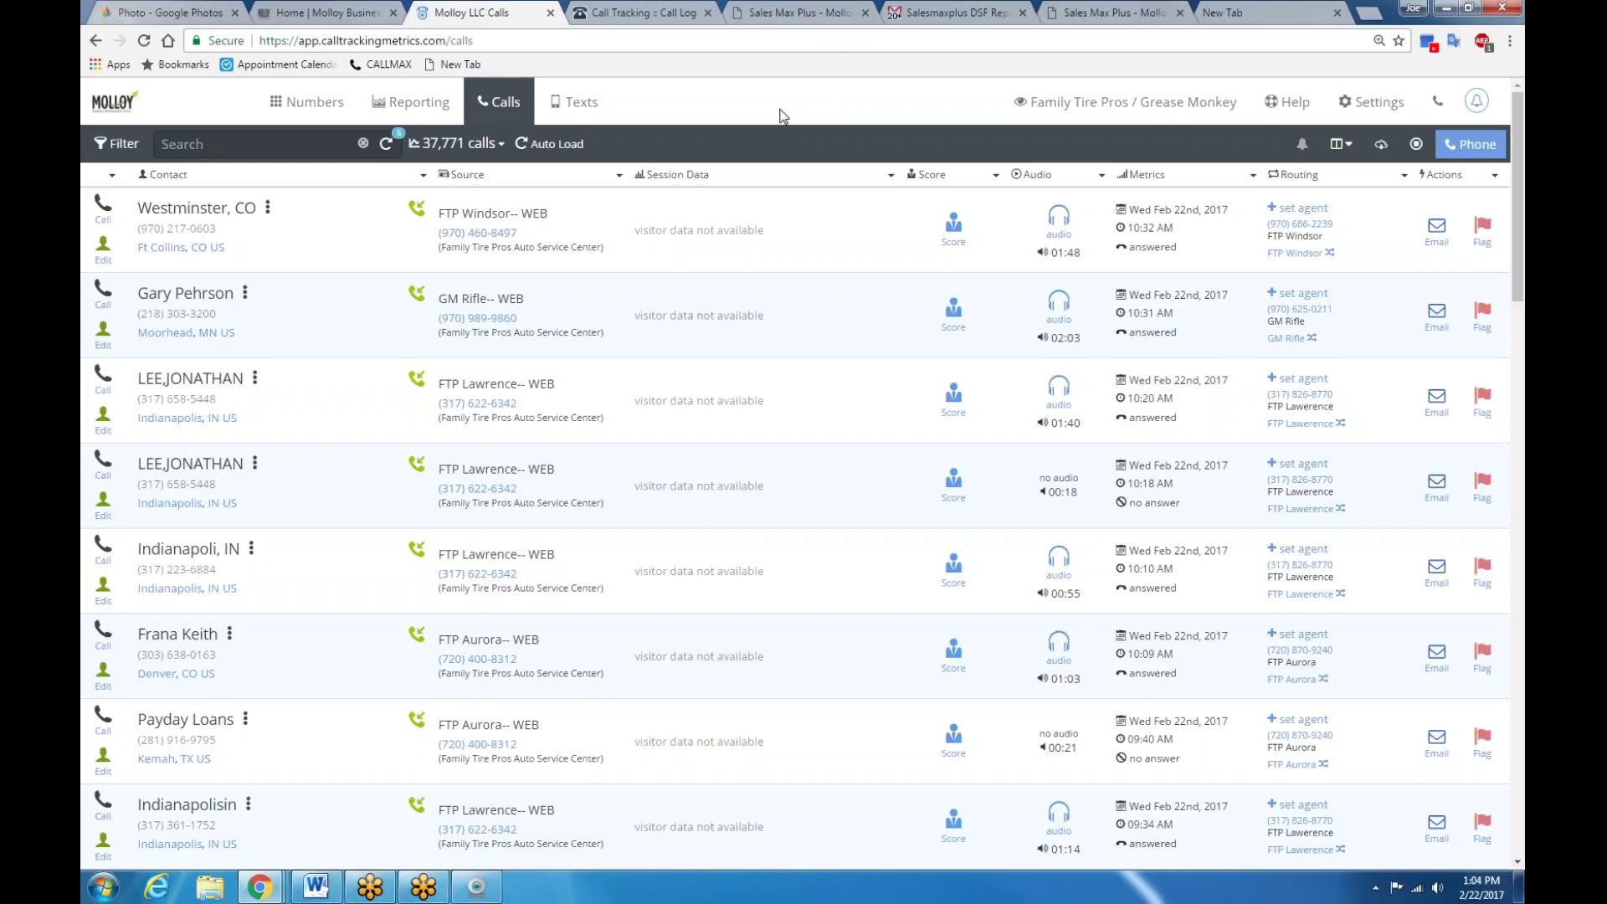
pyautogui.click(411, 107)
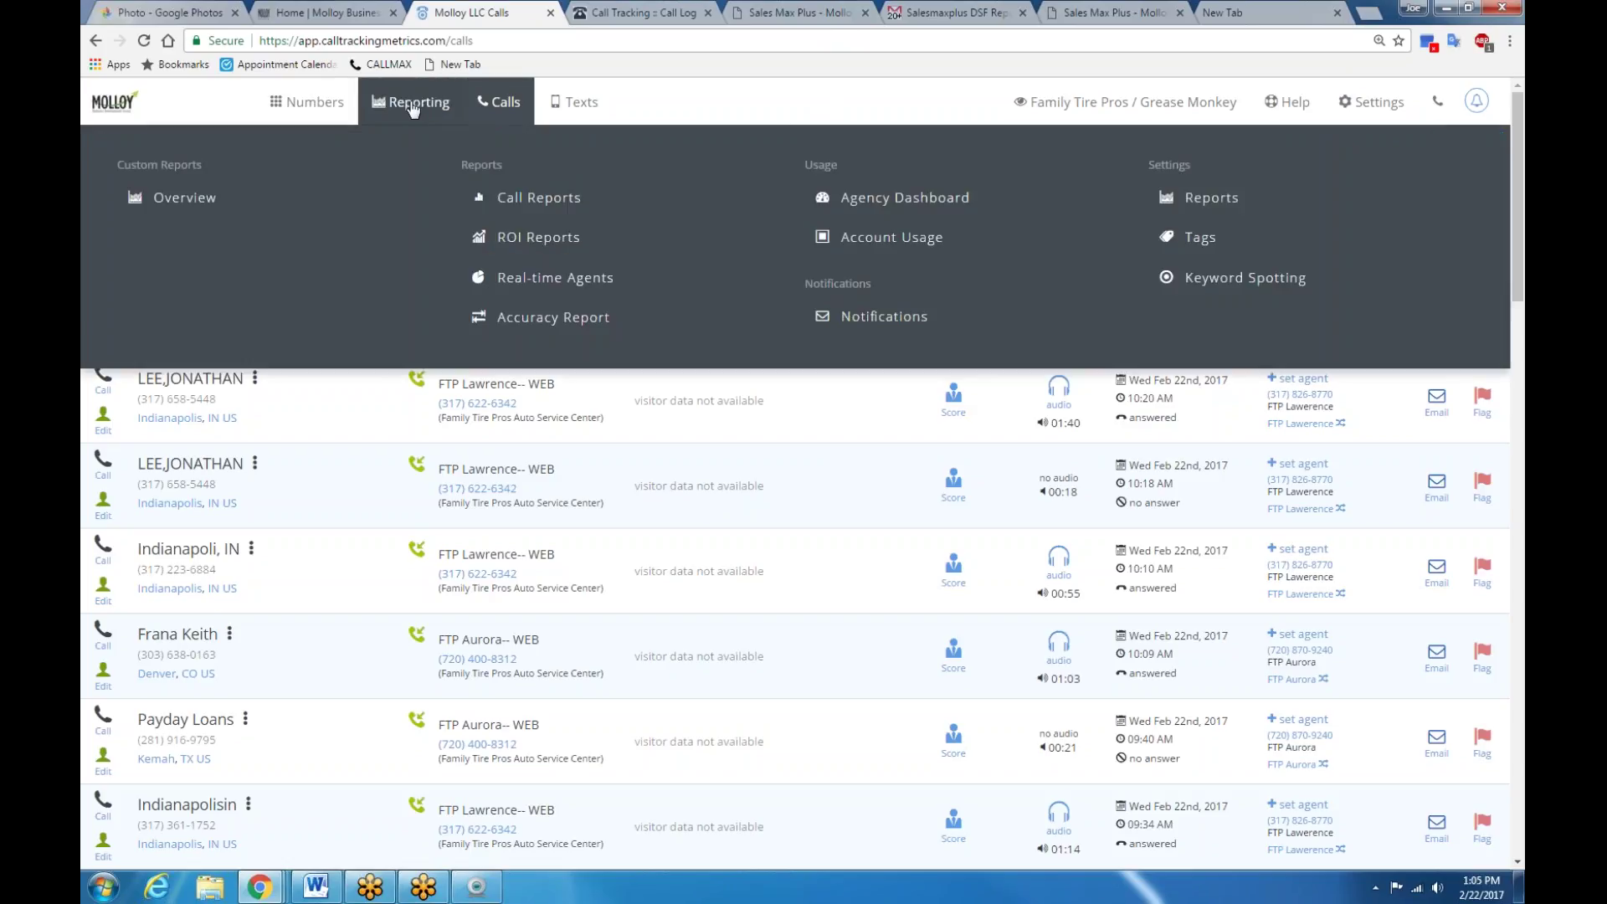
pyautogui.click(546, 202)
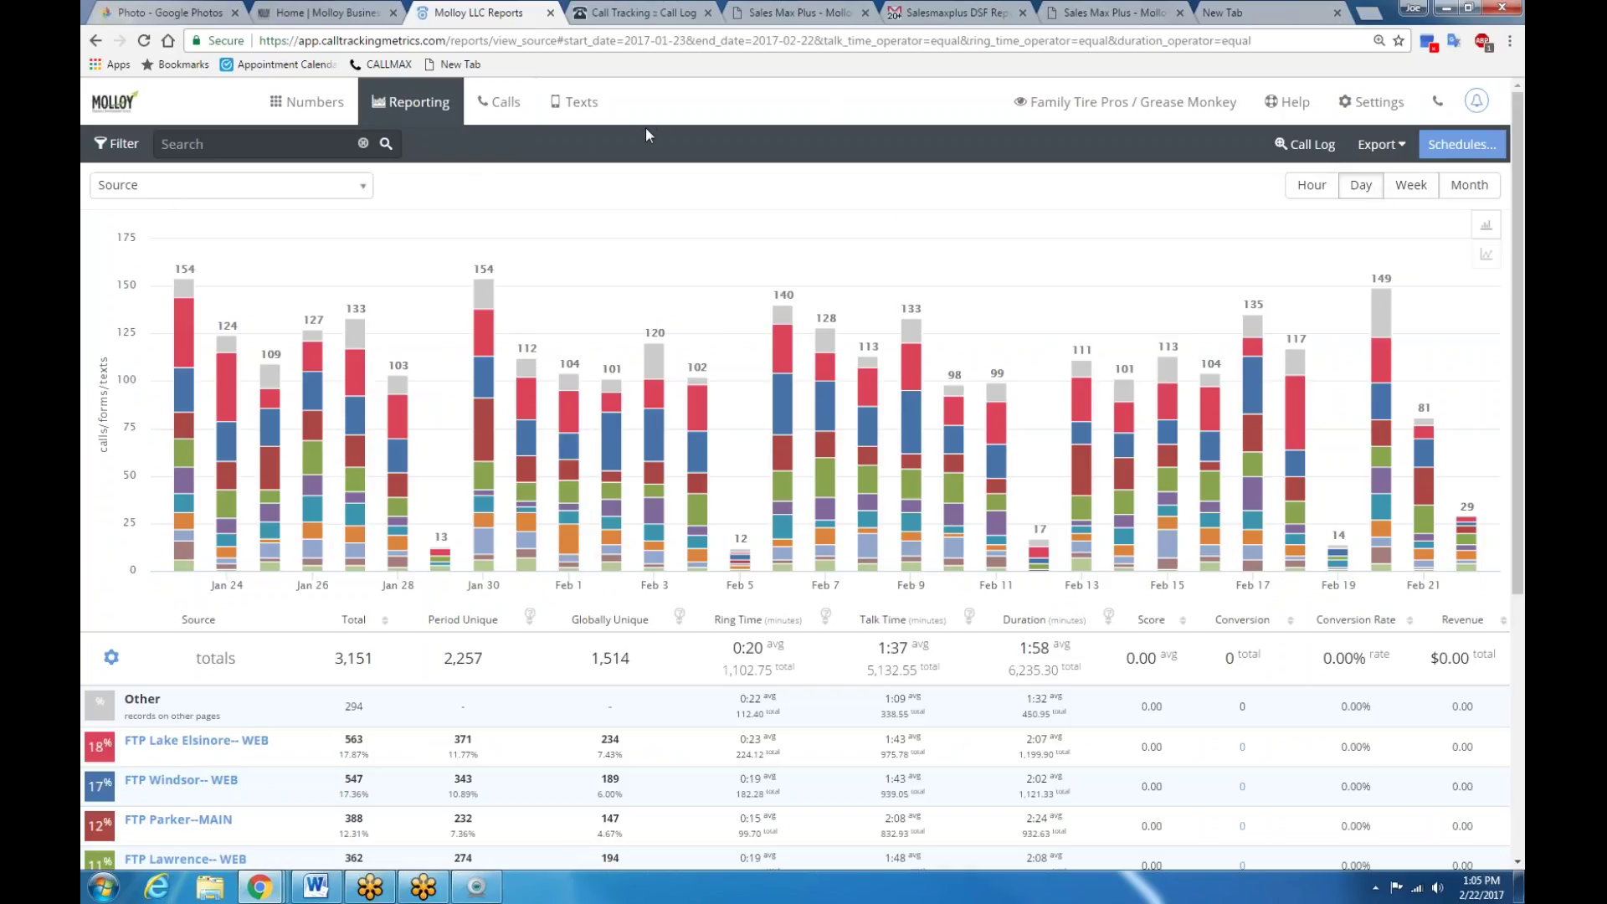
pyautogui.scroll(-2, 352, 293)
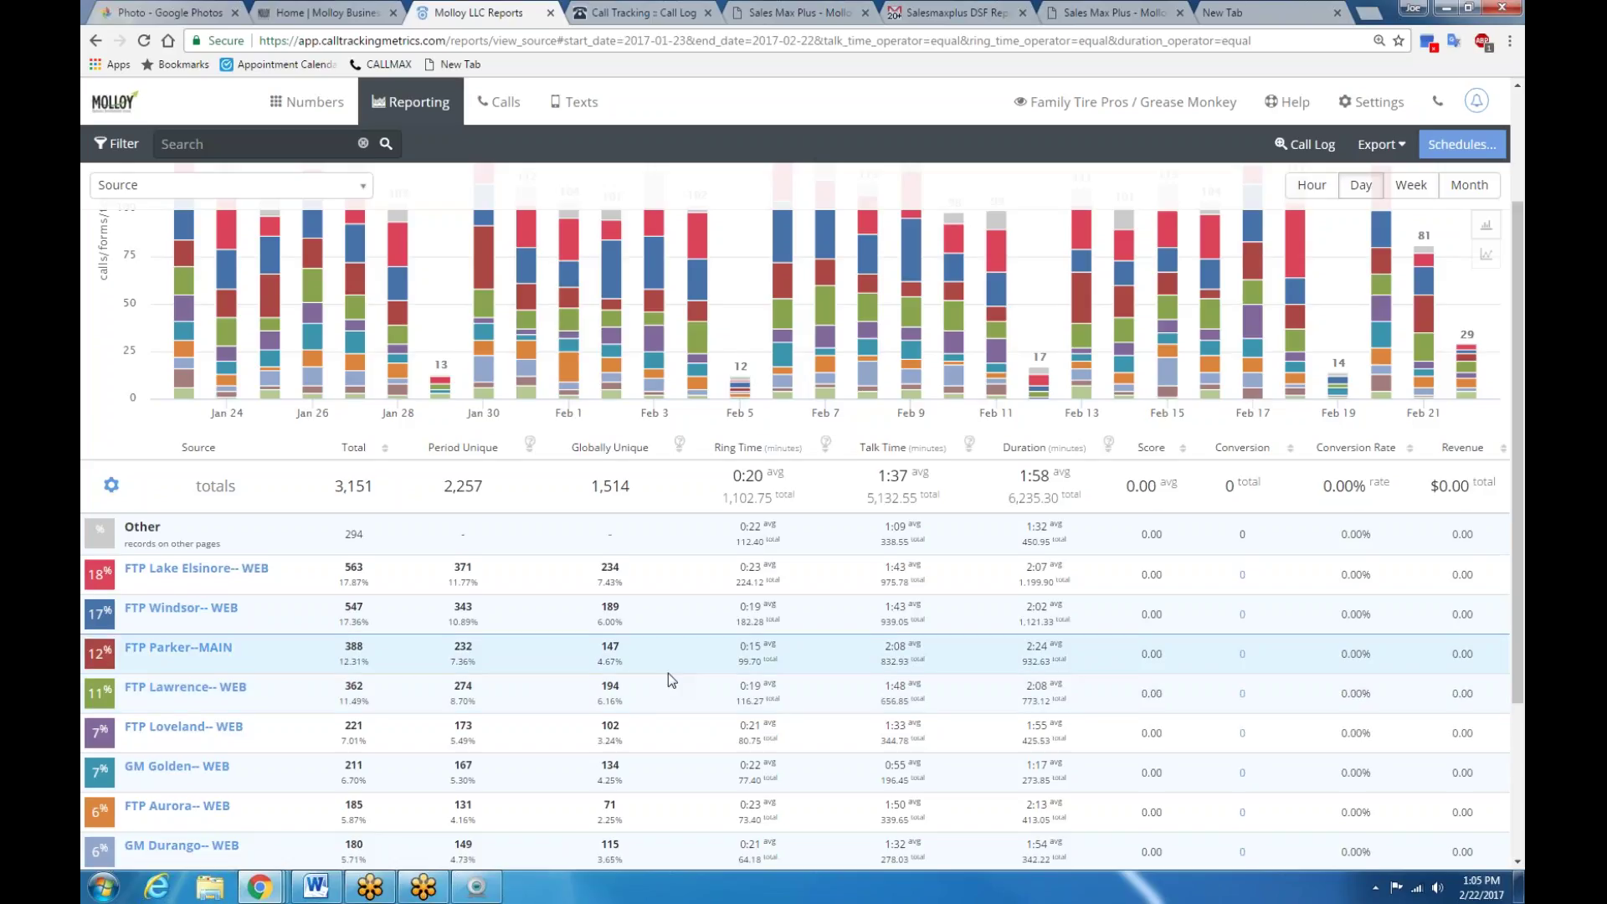
pyautogui.scroll(2, 668, 672)
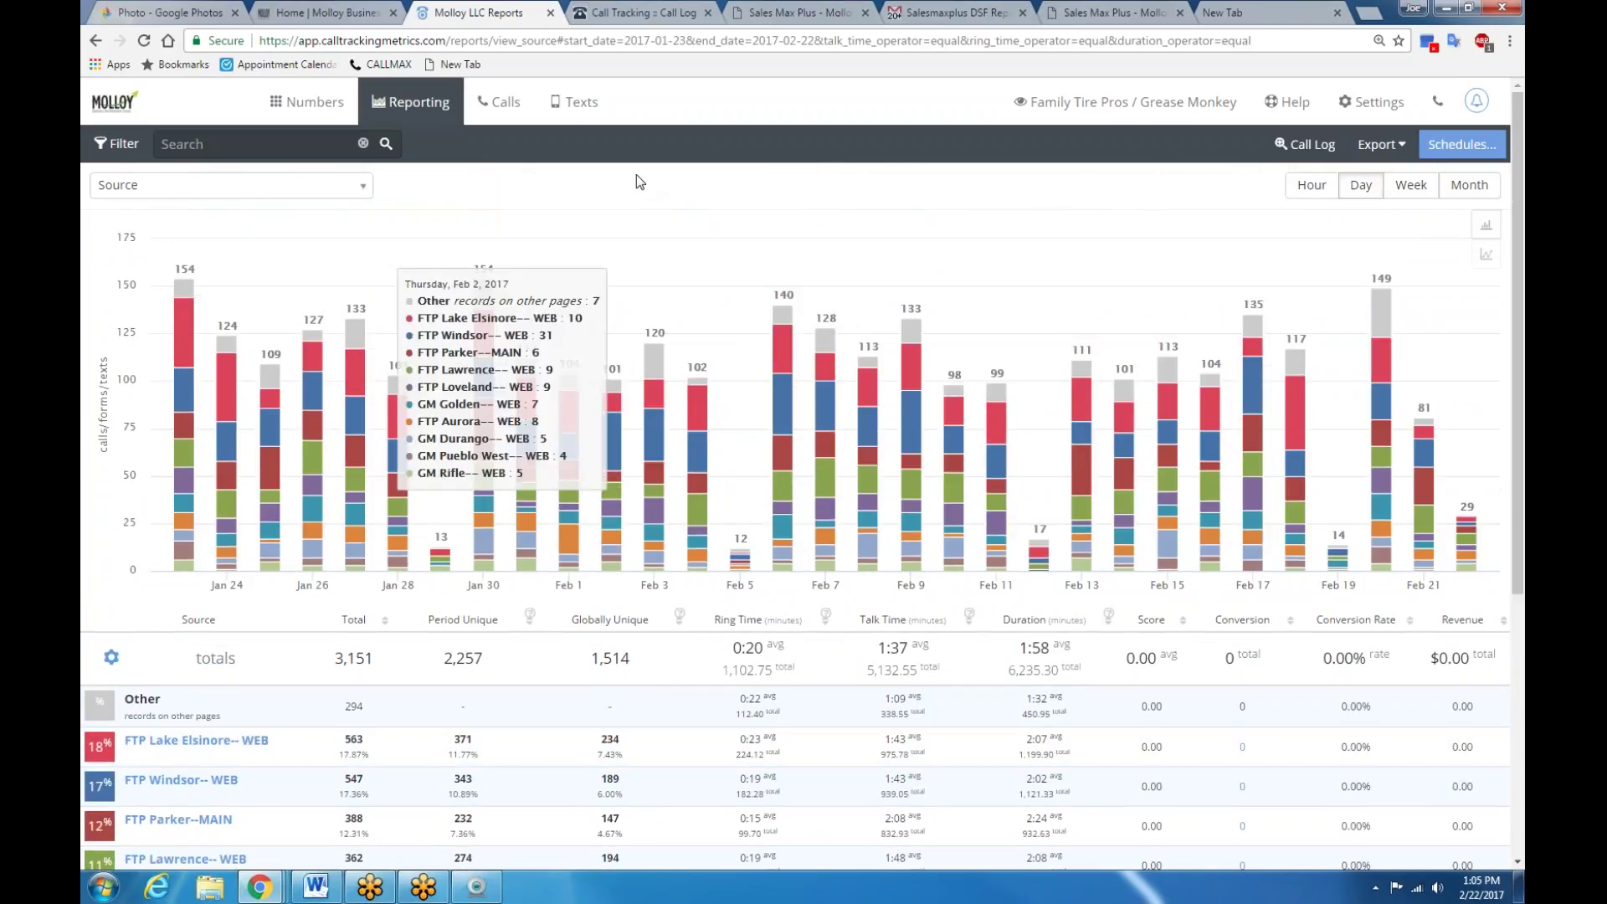
# Step: Open the Call Log from the Calls menu, listing 37,776 tracked calls
pyautogui.click(502, 104)
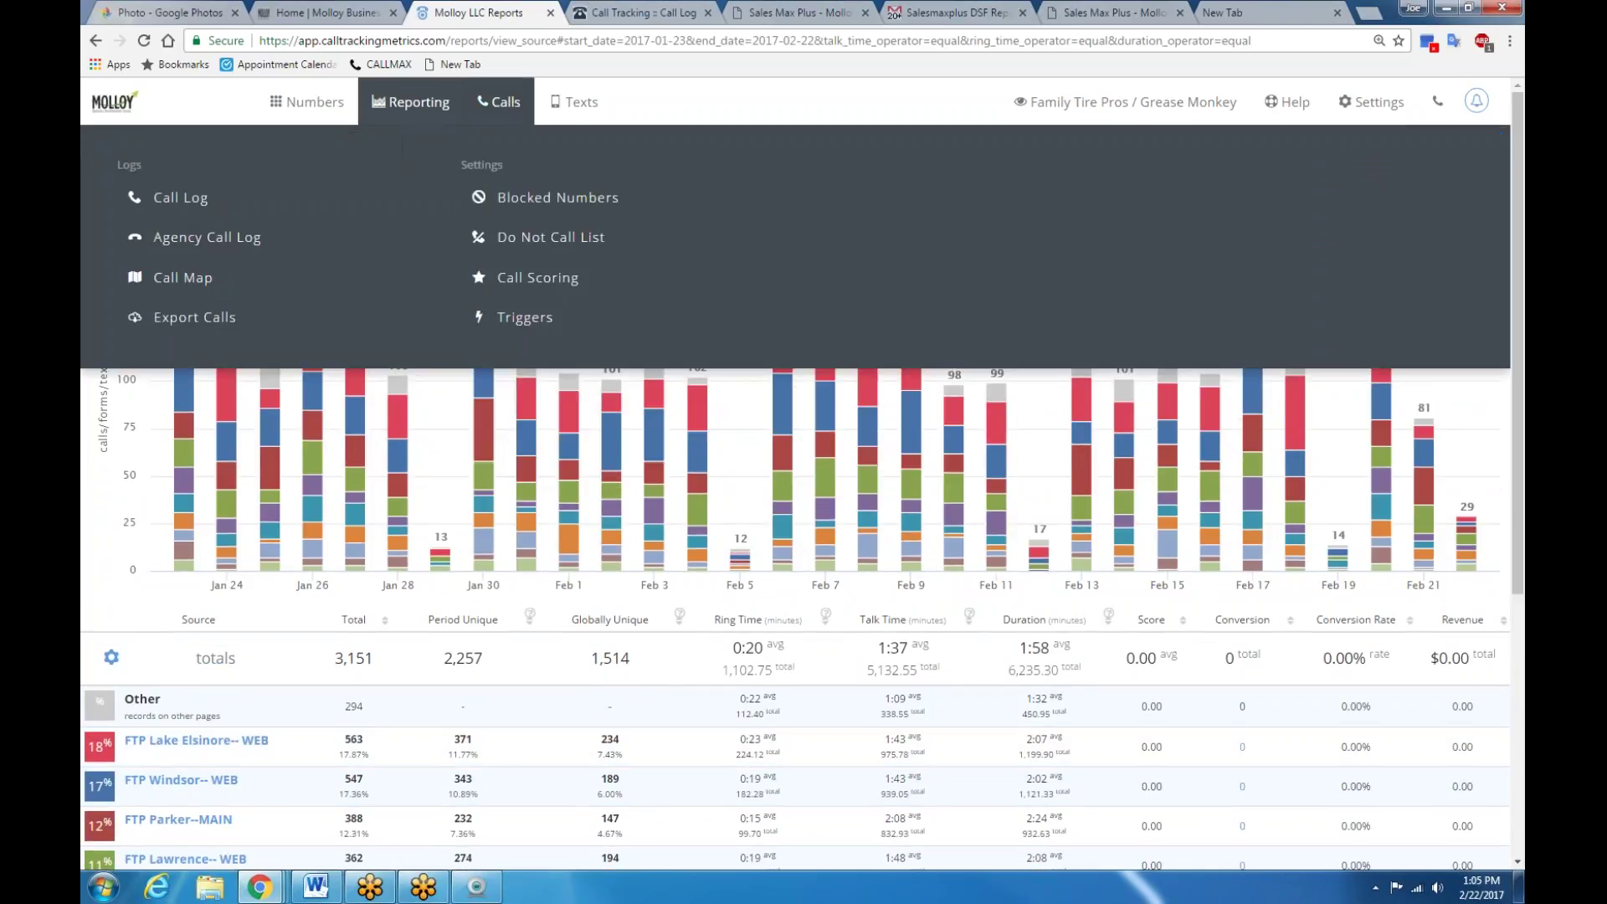
pyautogui.click(194, 203)
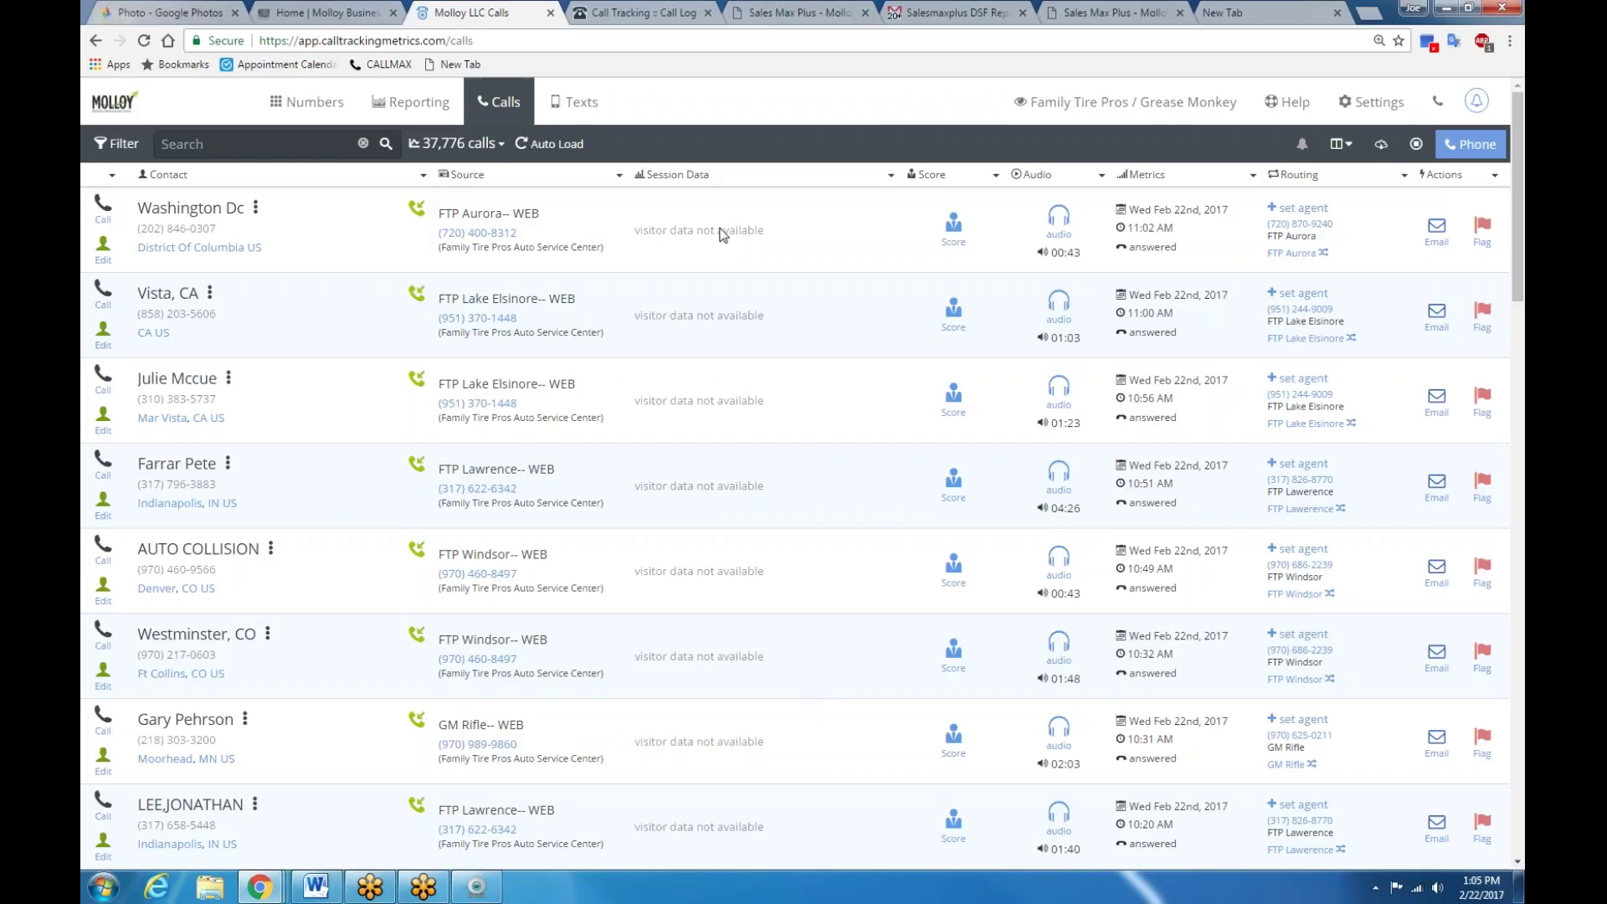
# Step: Switch to the Mountain View Tire call log in CallMax Plus and review its 15 Feb 2017 web calls
pyautogui.click(652, 15)
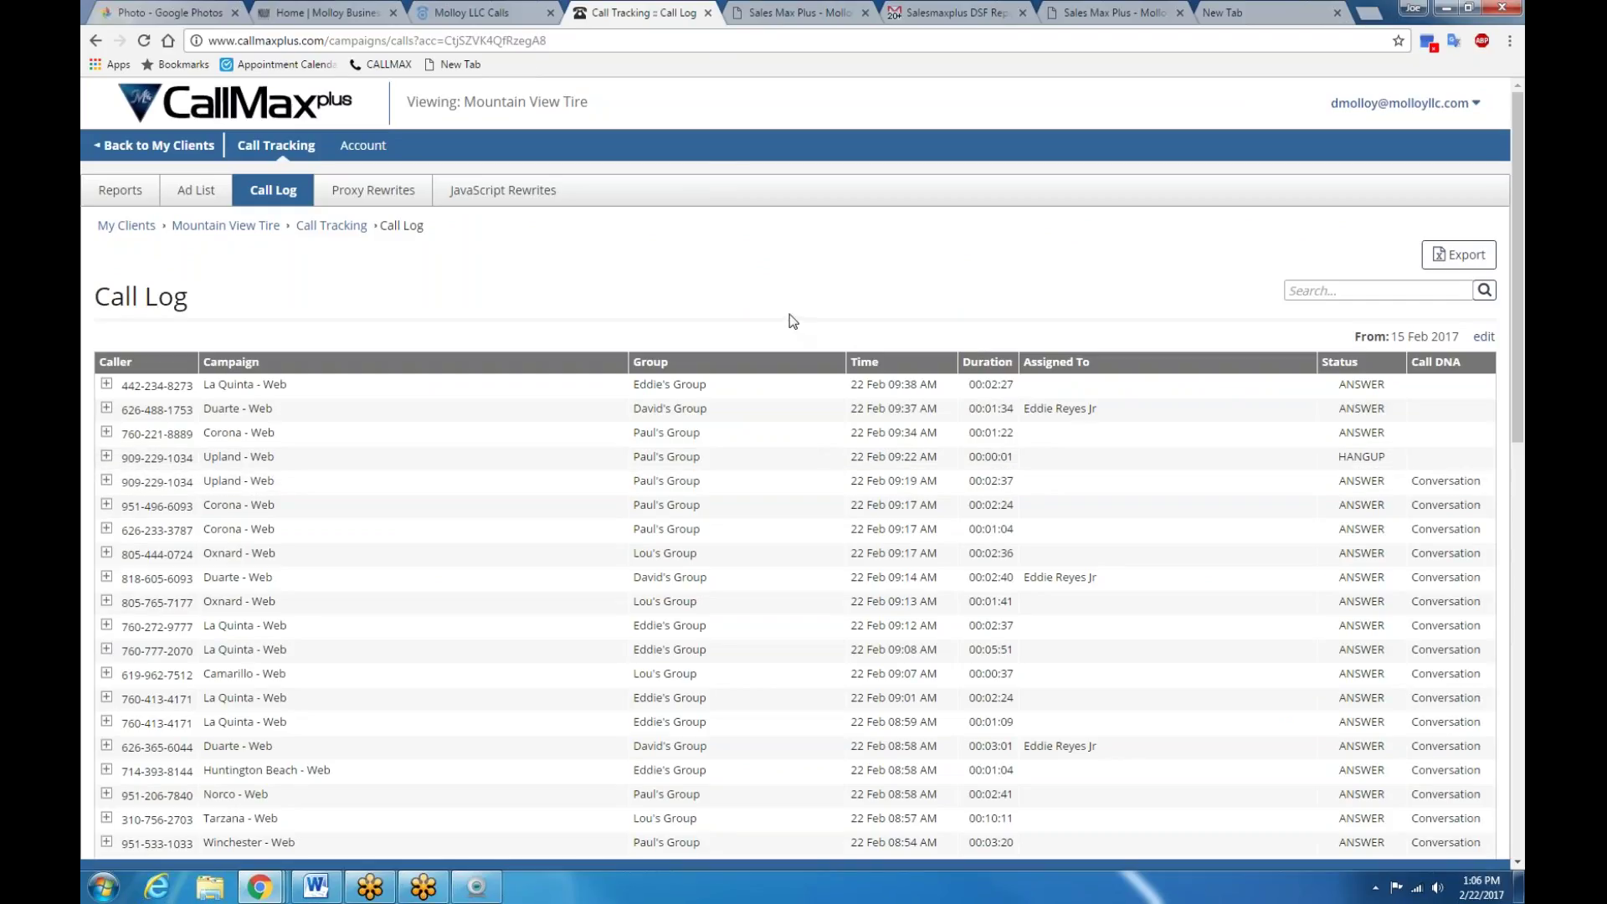
pyautogui.scroll(-4, 797, 321)
pyautogui.scroll(-2, 795, 327)
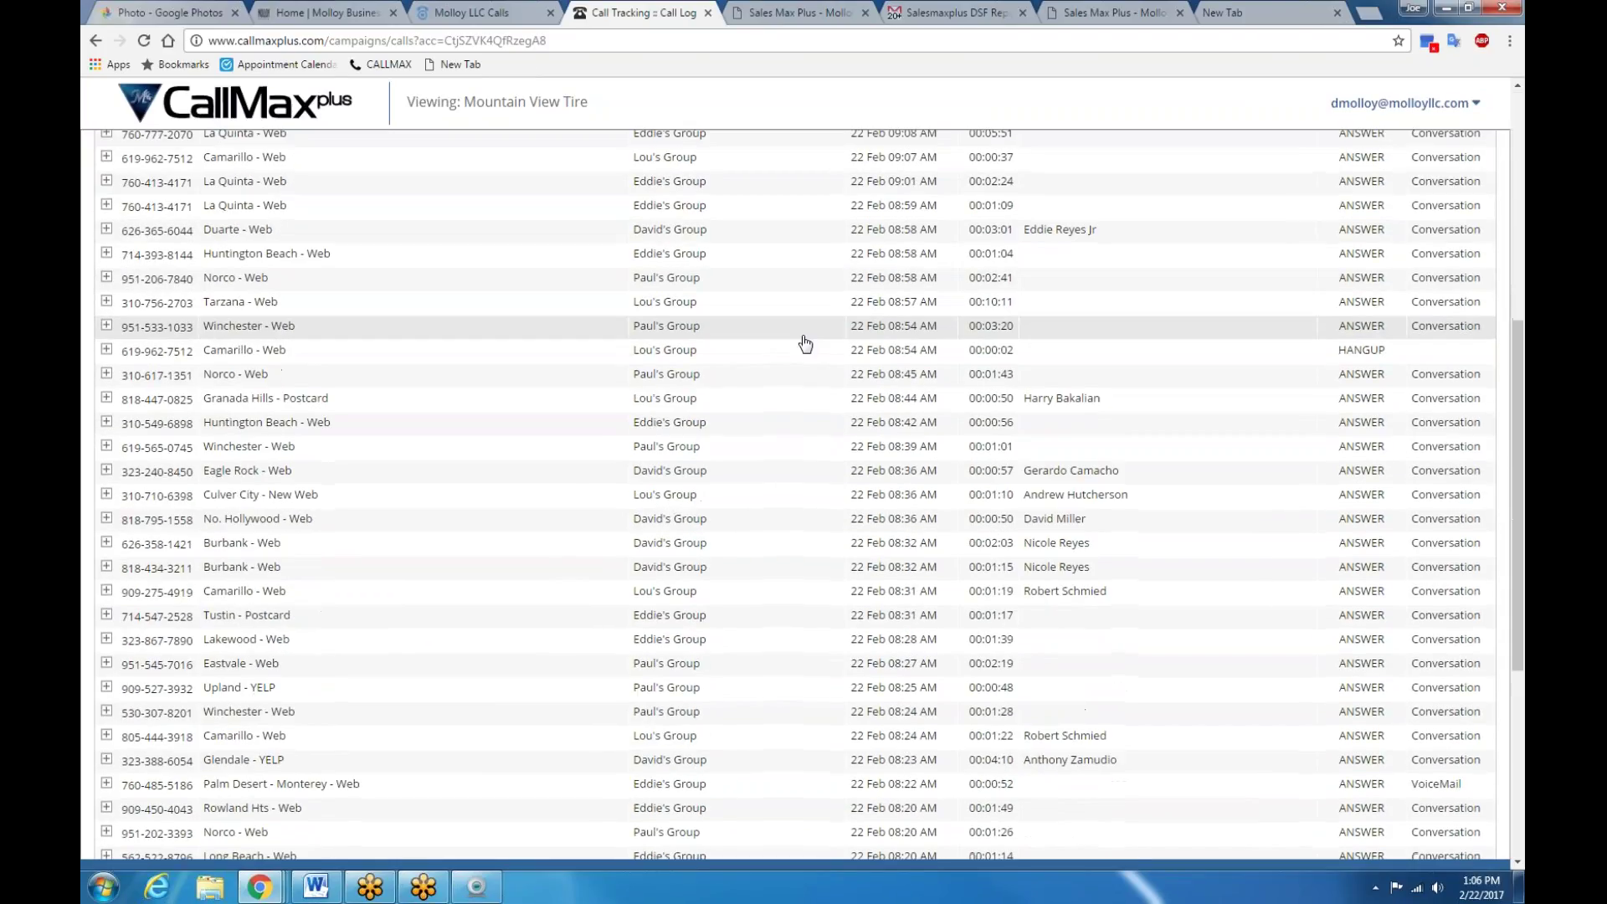
pyautogui.scroll(4, 808, 344)
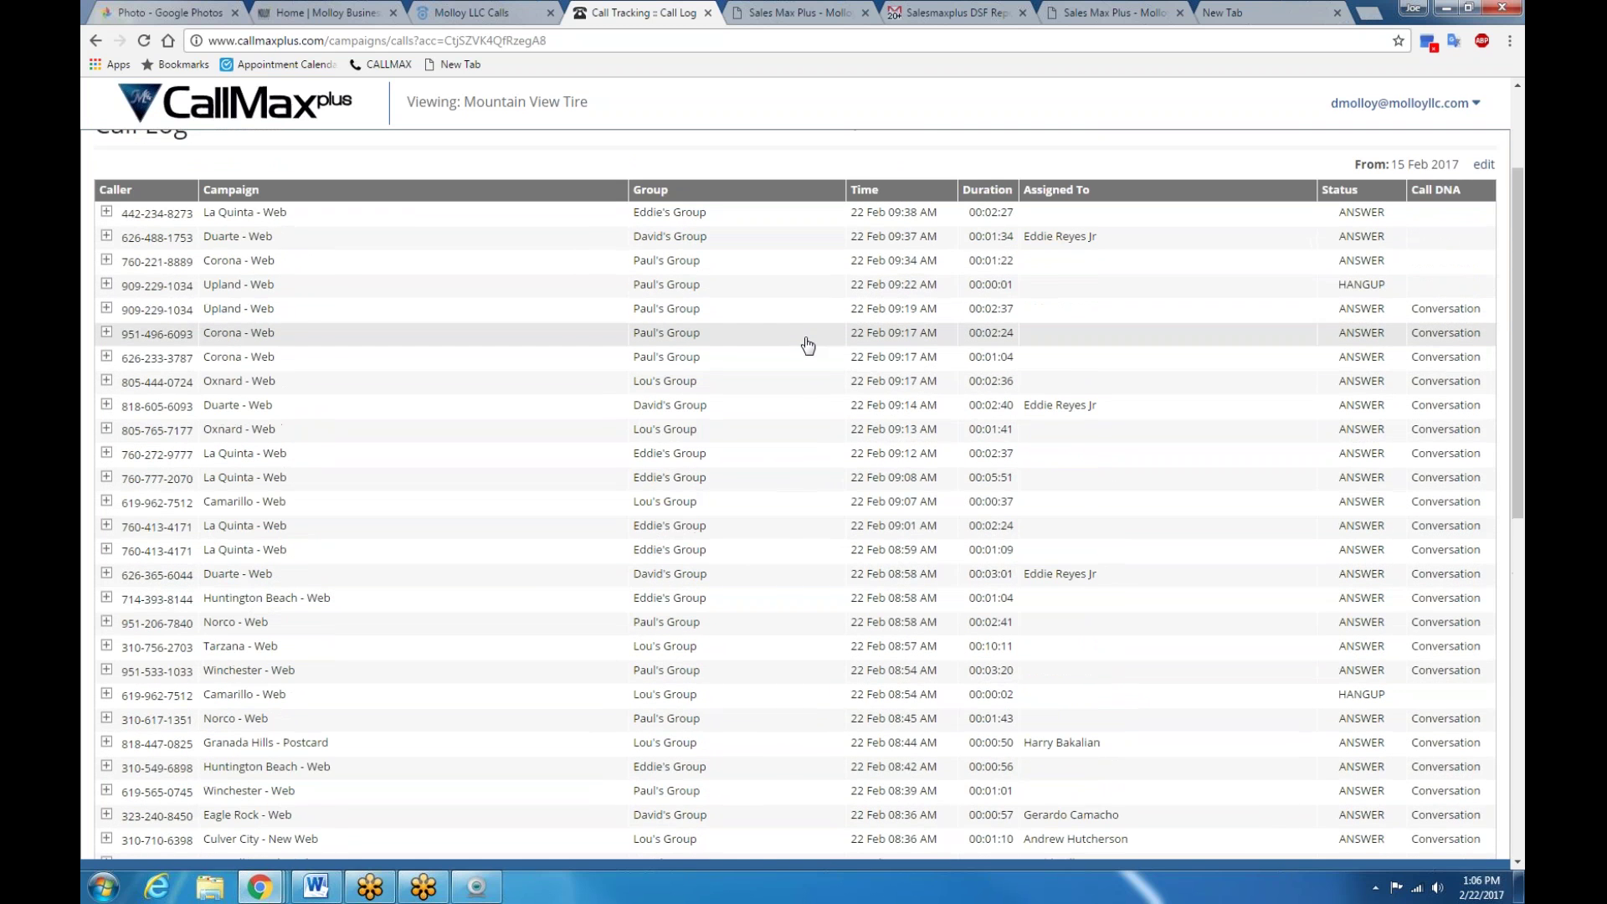
pyautogui.scroll(2, 807, 344)
pyautogui.scroll(-4, 911, 279)
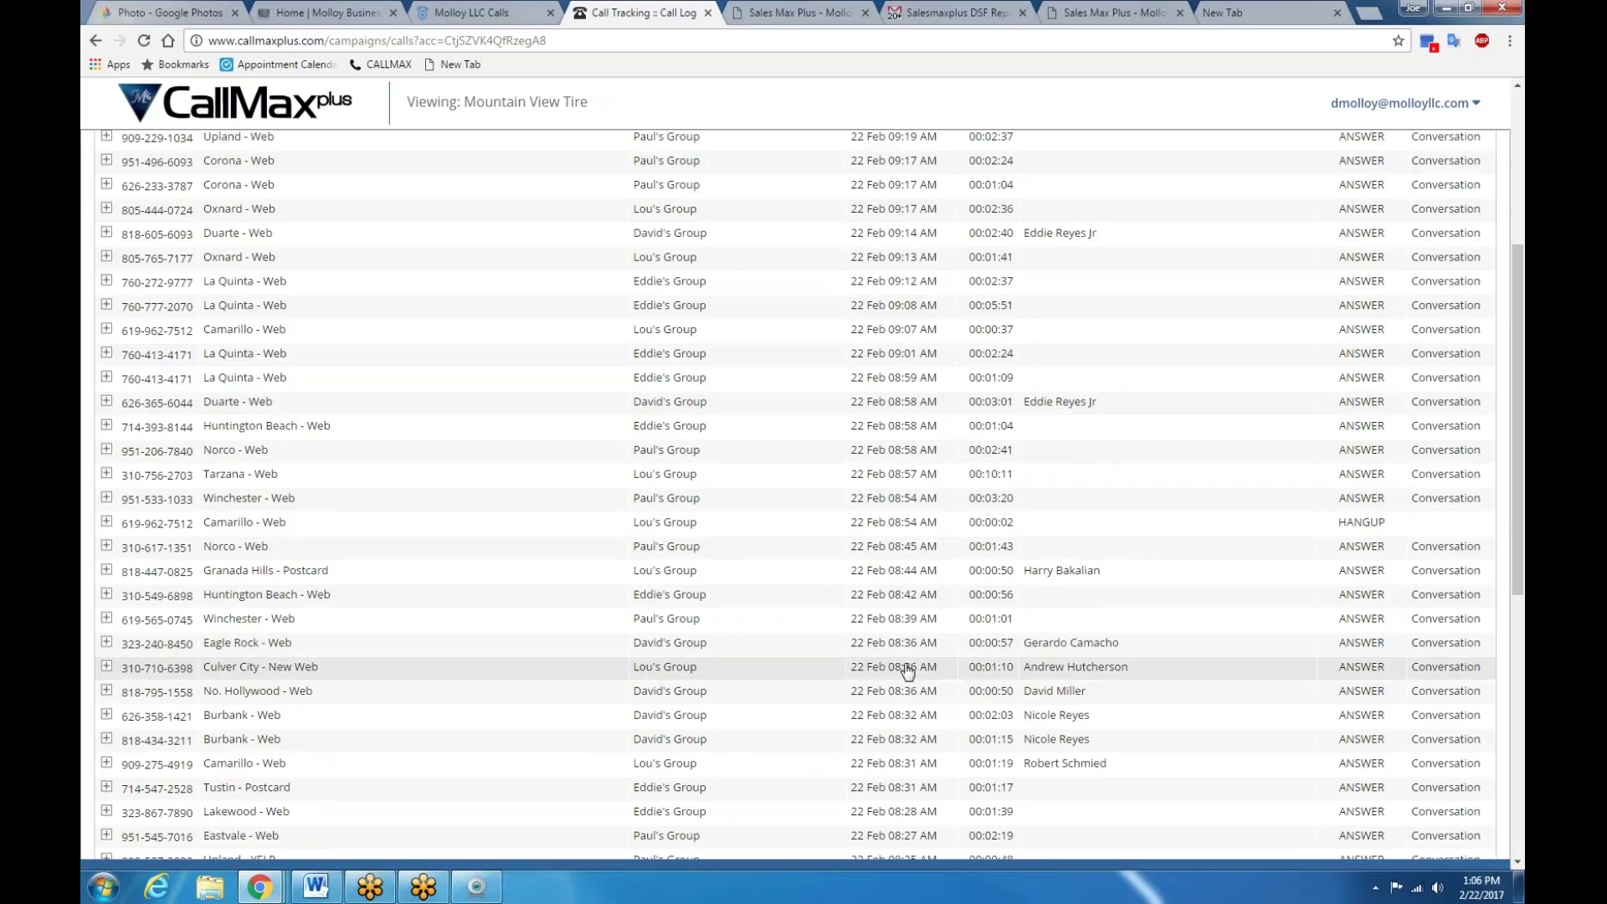
pyautogui.scroll(4, 810, 628)
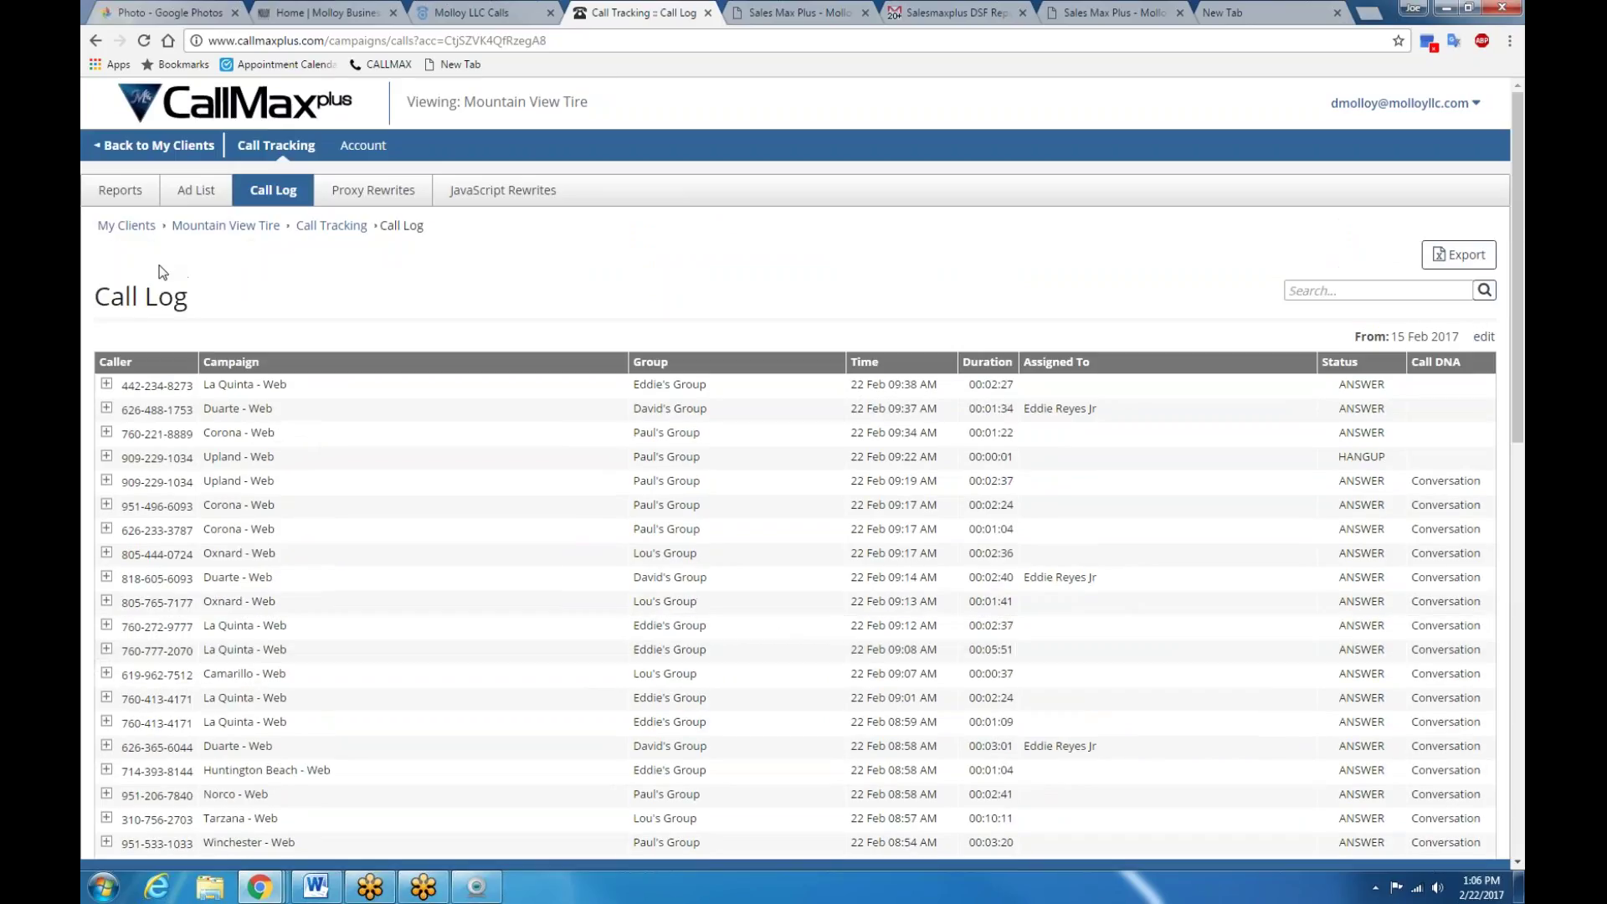
# Step: Generate the By Campaign report for 15–21 Feb 2017, led by Murrieta - Web with 219 calls
pyautogui.click(115, 193)
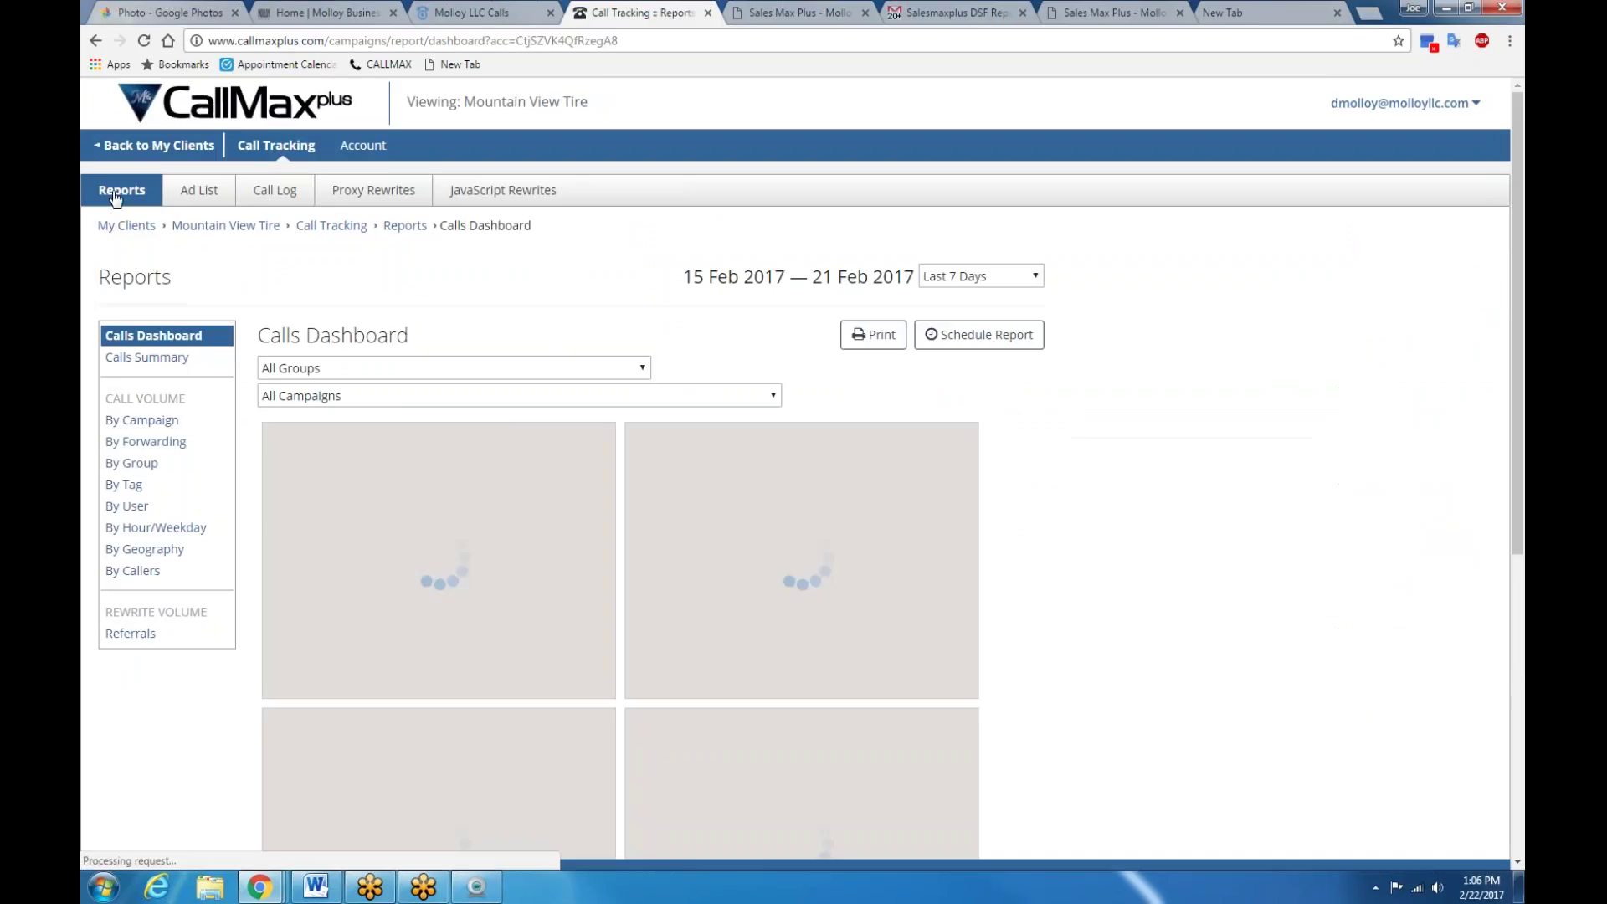
pyautogui.click(141, 421)
pyautogui.click(1431, 381)
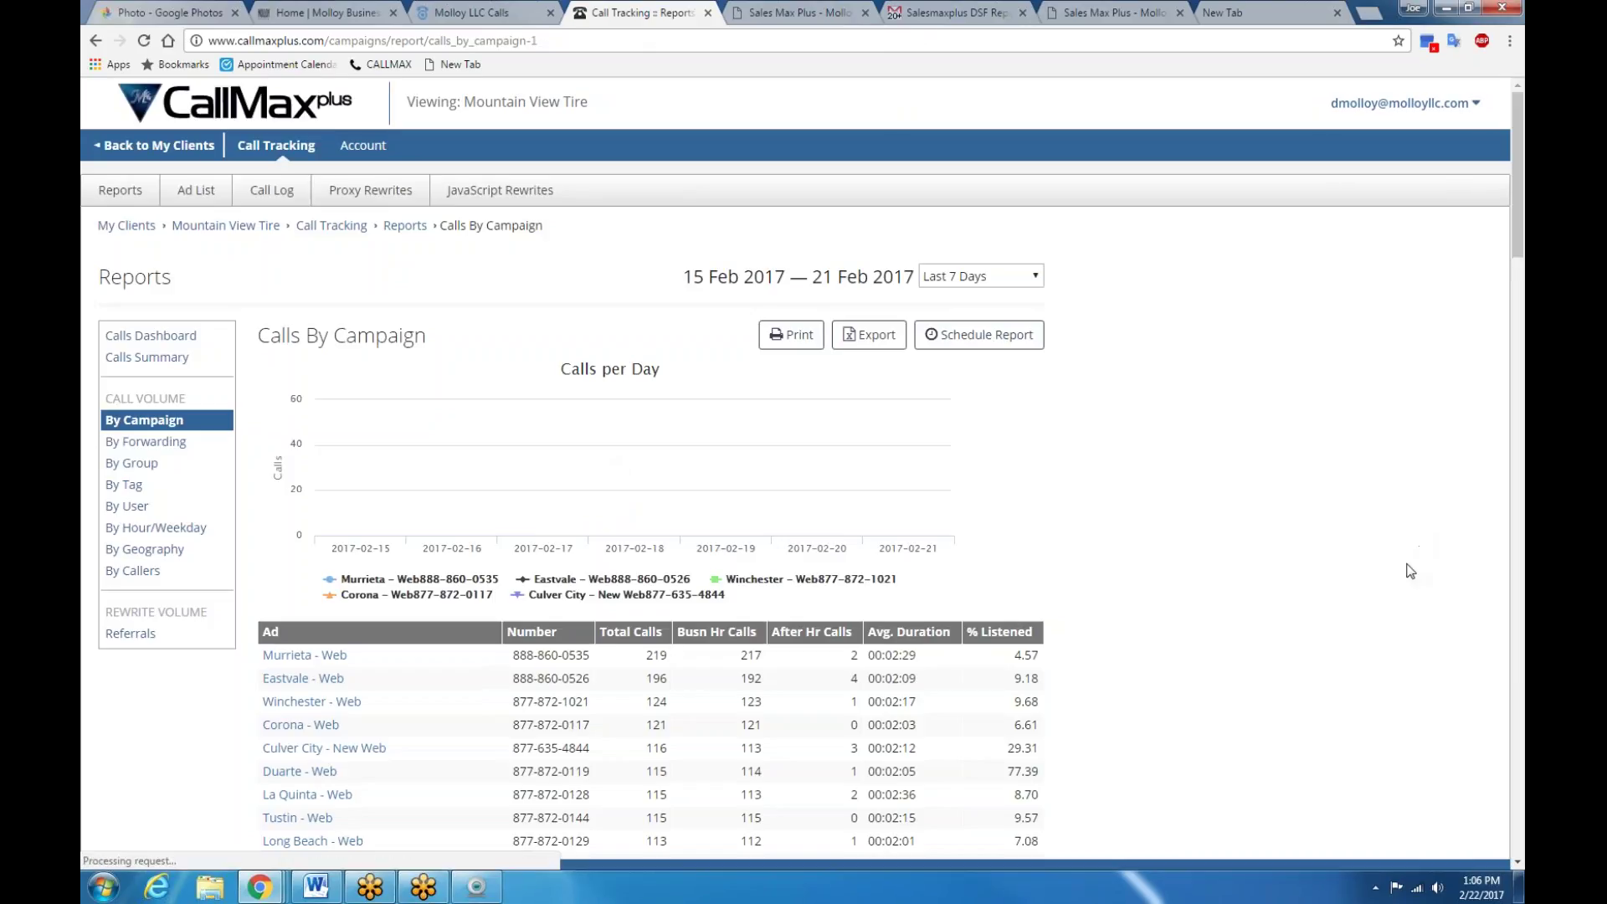
pyautogui.scroll(-4, 1373, 645)
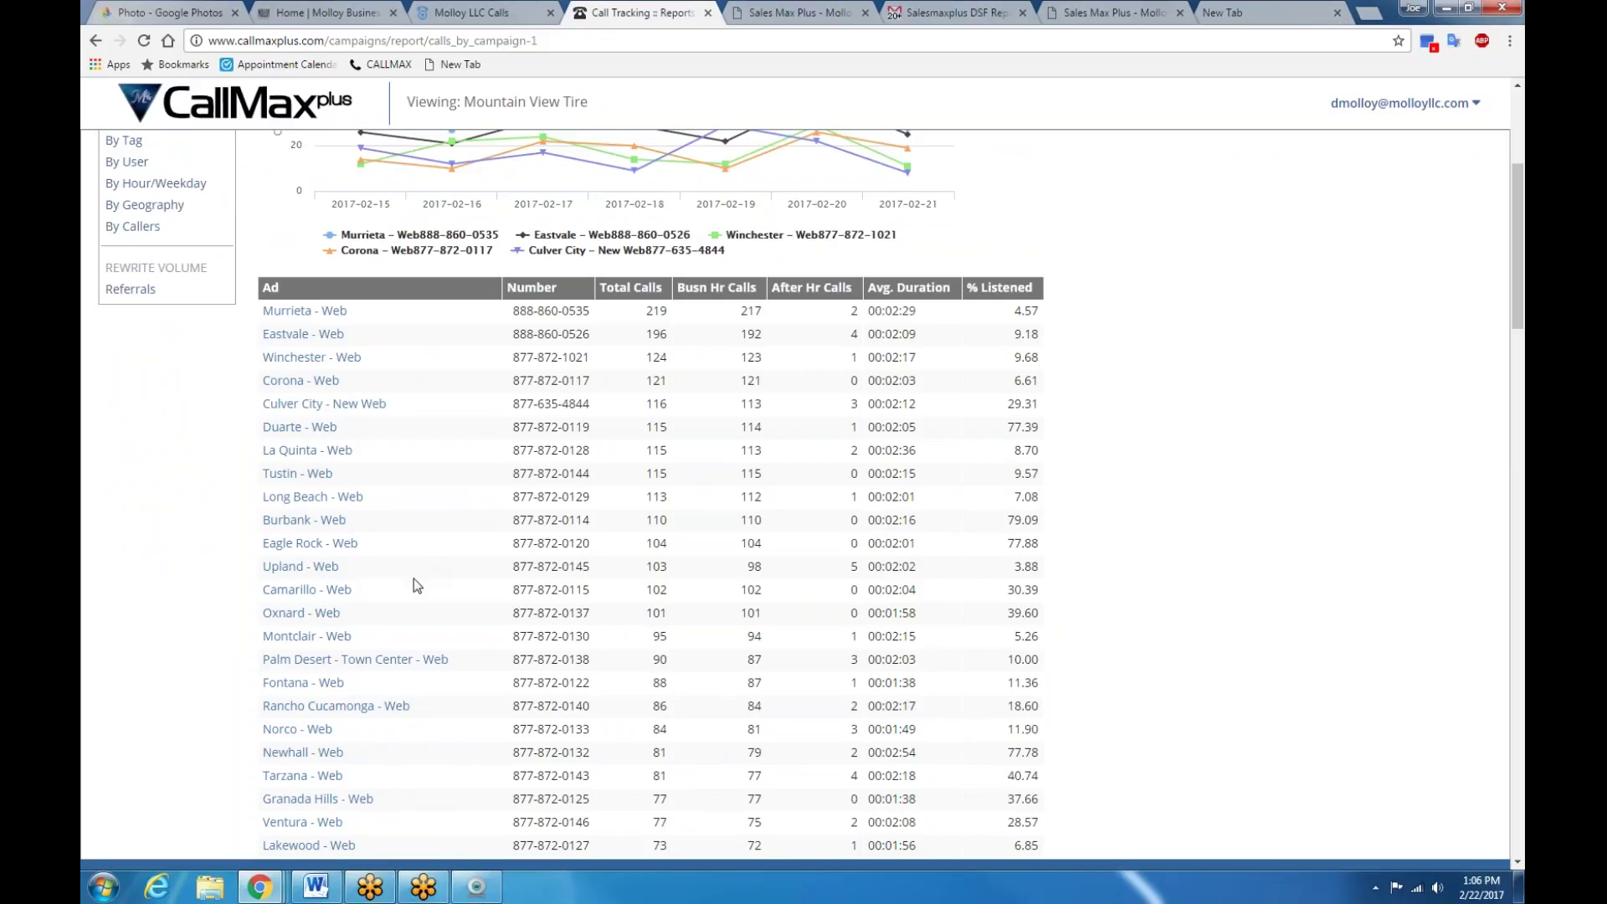
pyautogui.scroll(4, 1453, 544)
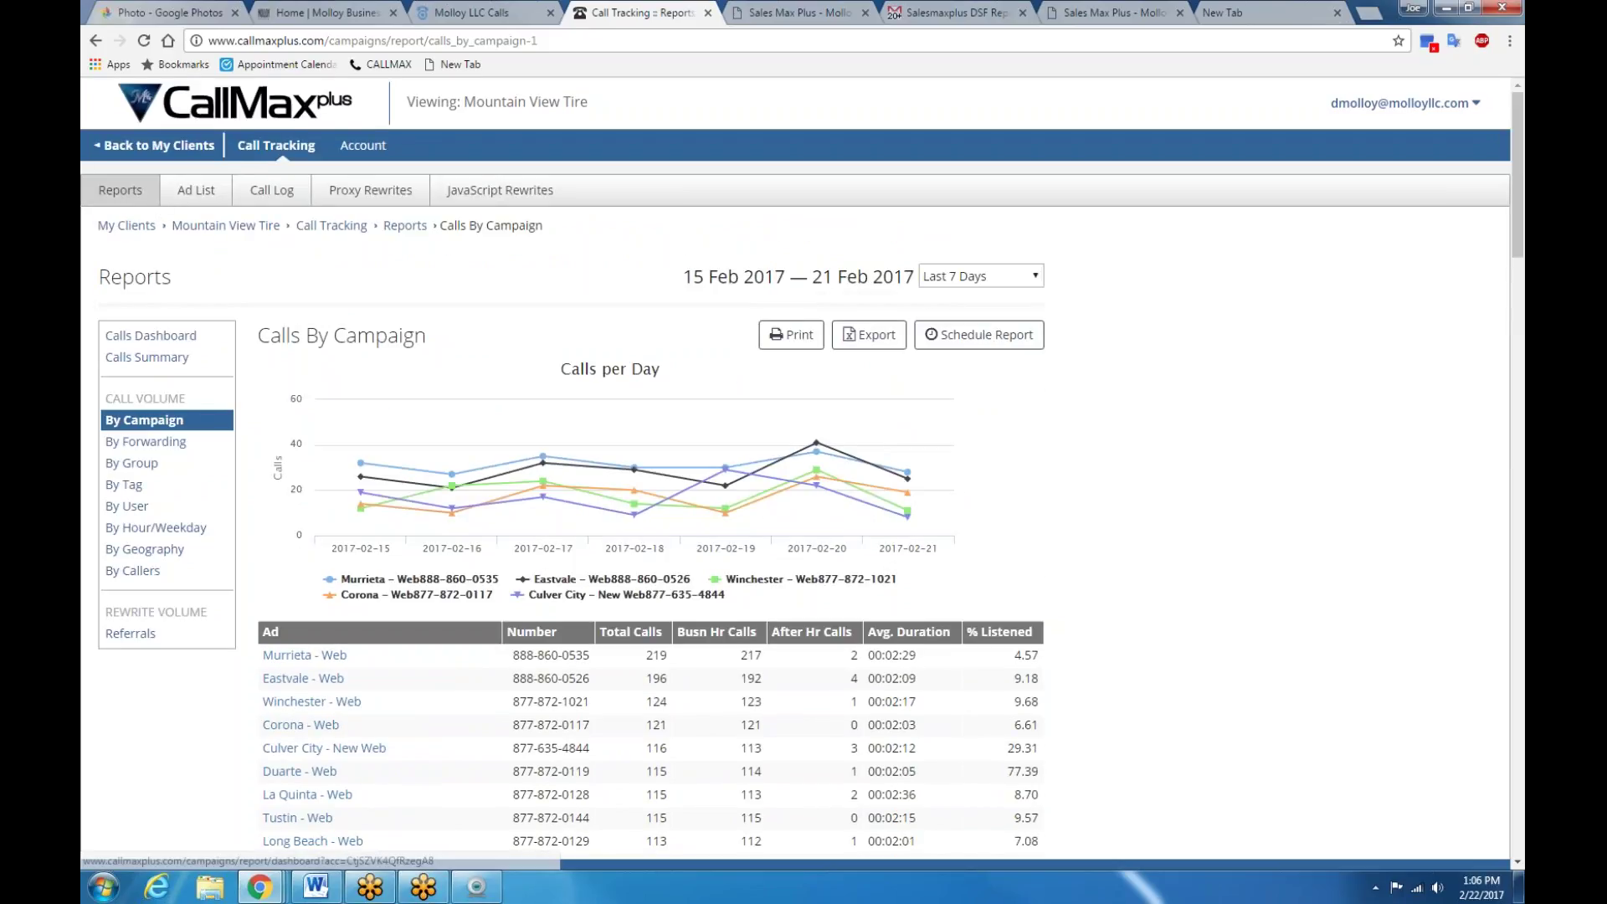
pyautogui.click(279, 191)
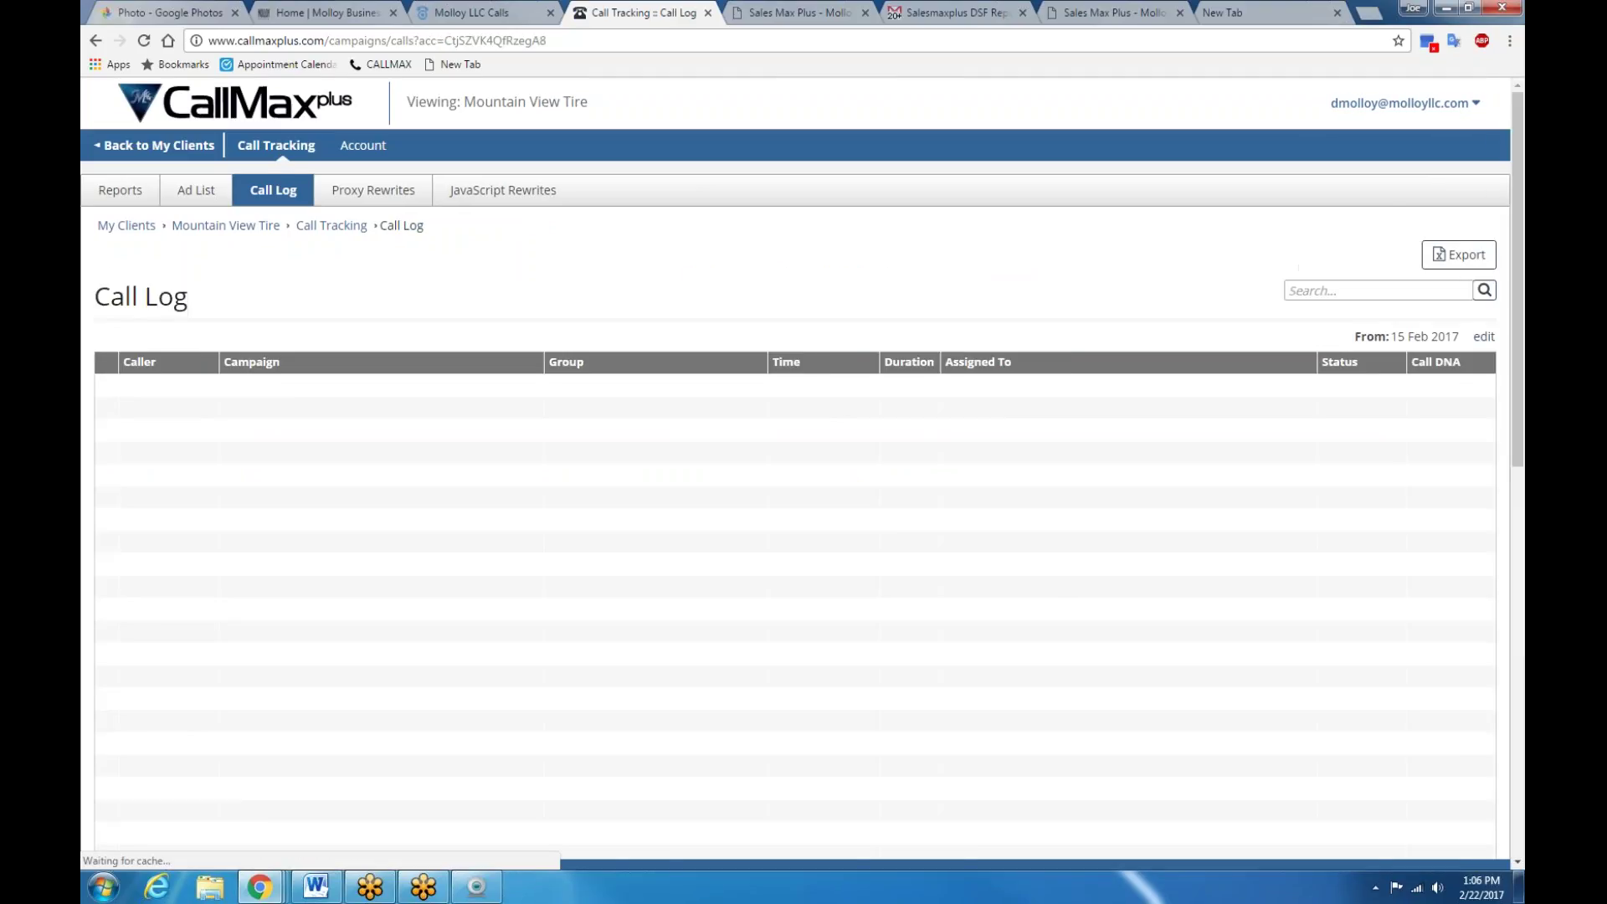
pyautogui.scroll(-3, 771, 416)
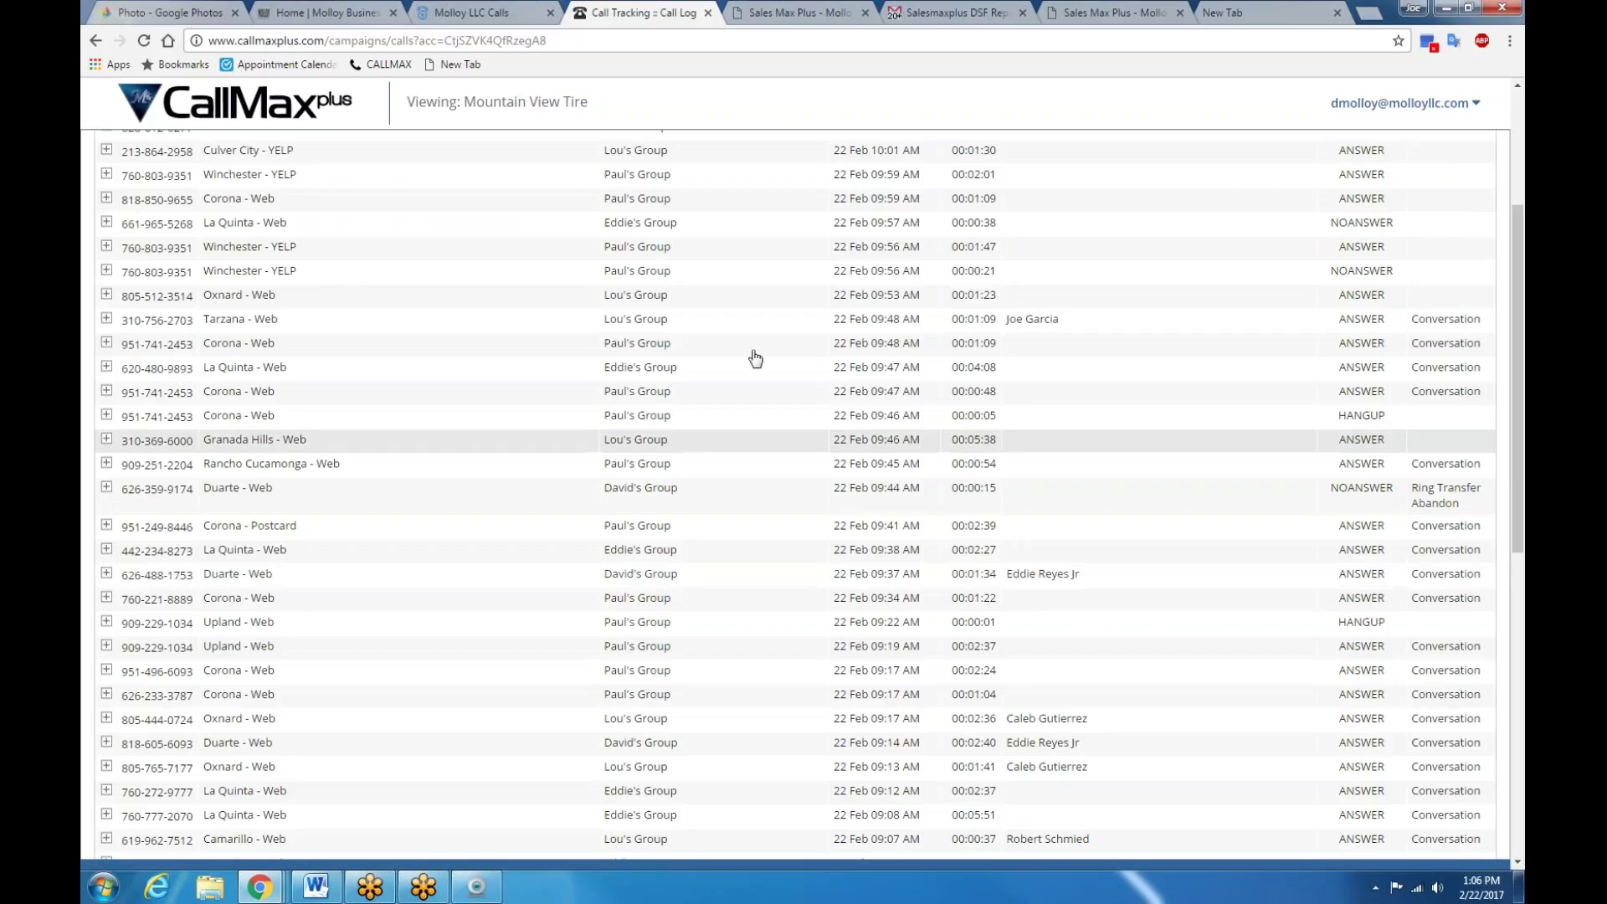
pyautogui.click(789, 15)
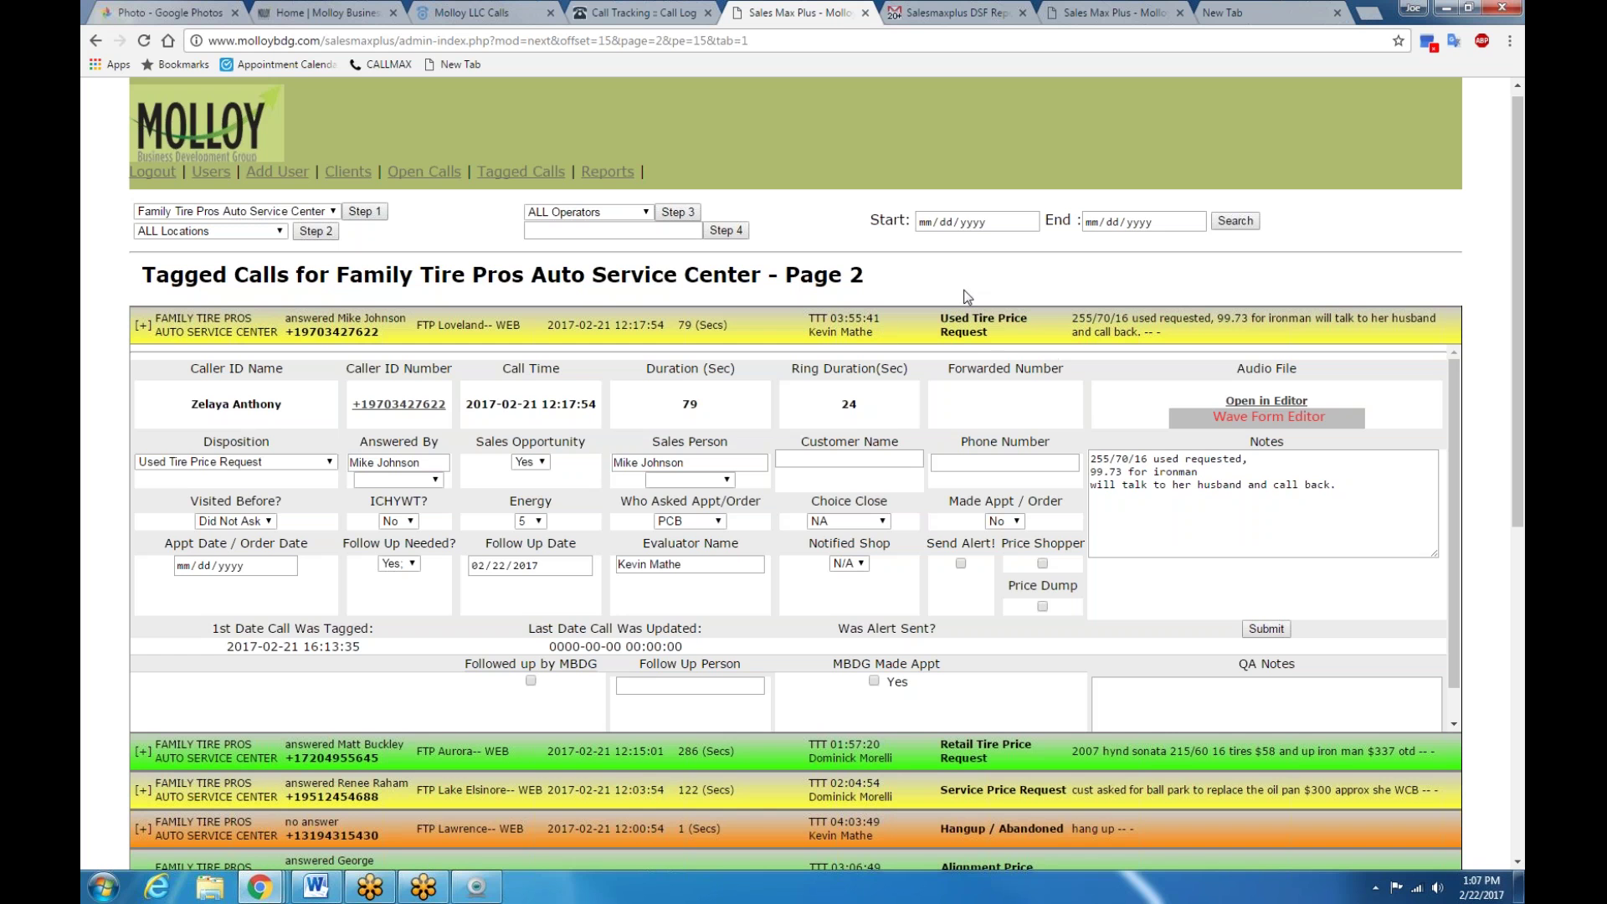
pyautogui.scroll(-1, 985, 349)
pyautogui.scroll(-2, 977, 527)
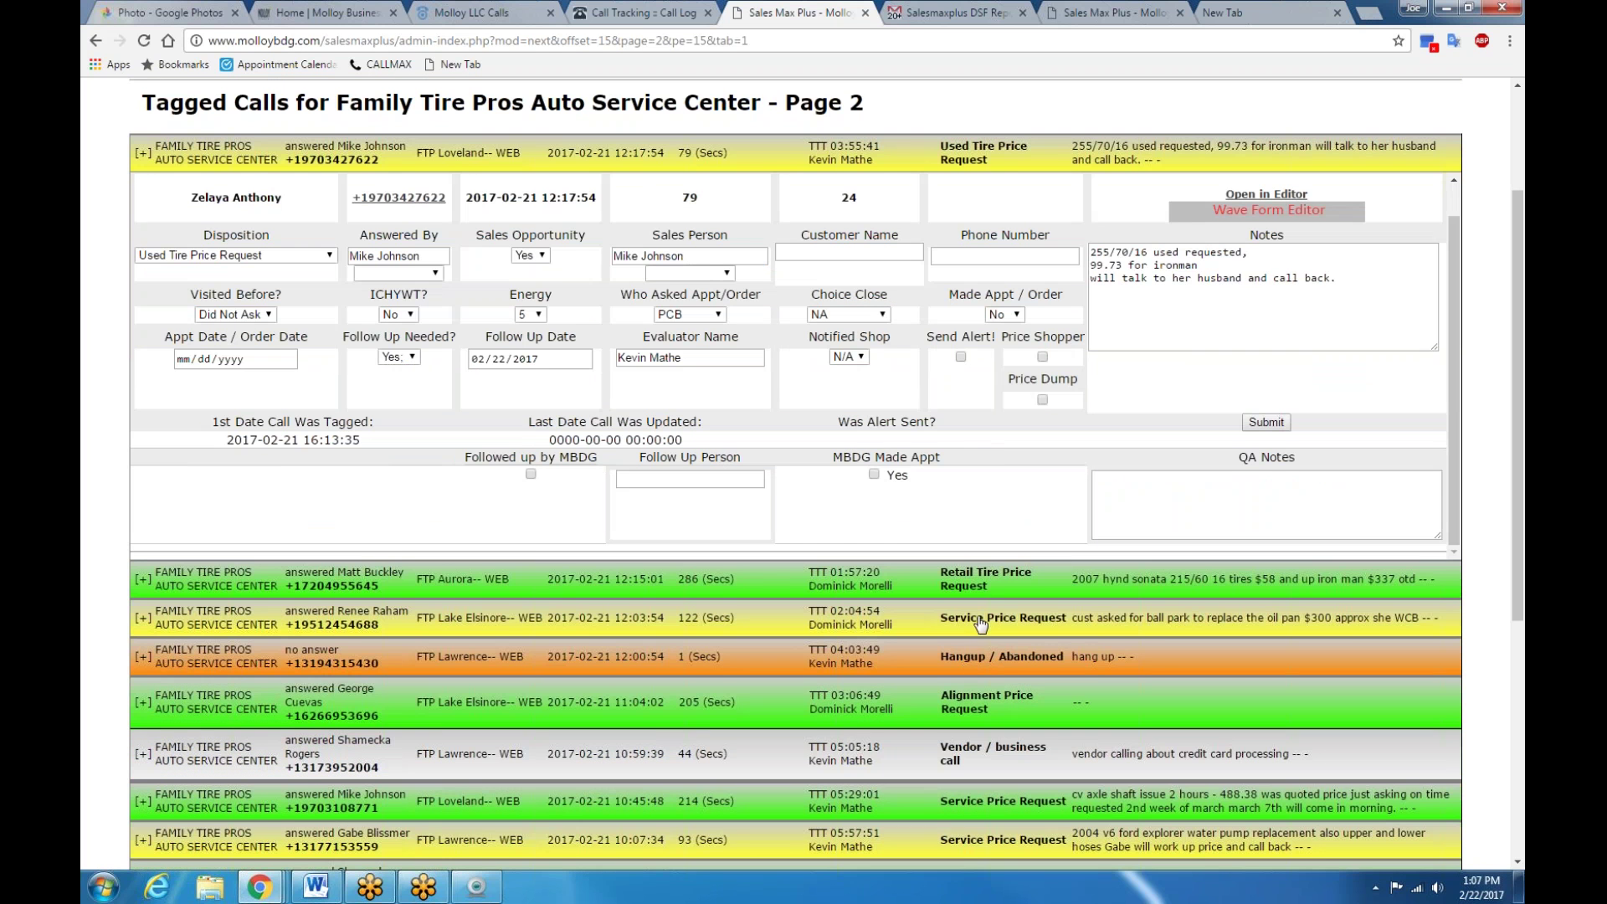
pyautogui.scroll(-2, 985, 624)
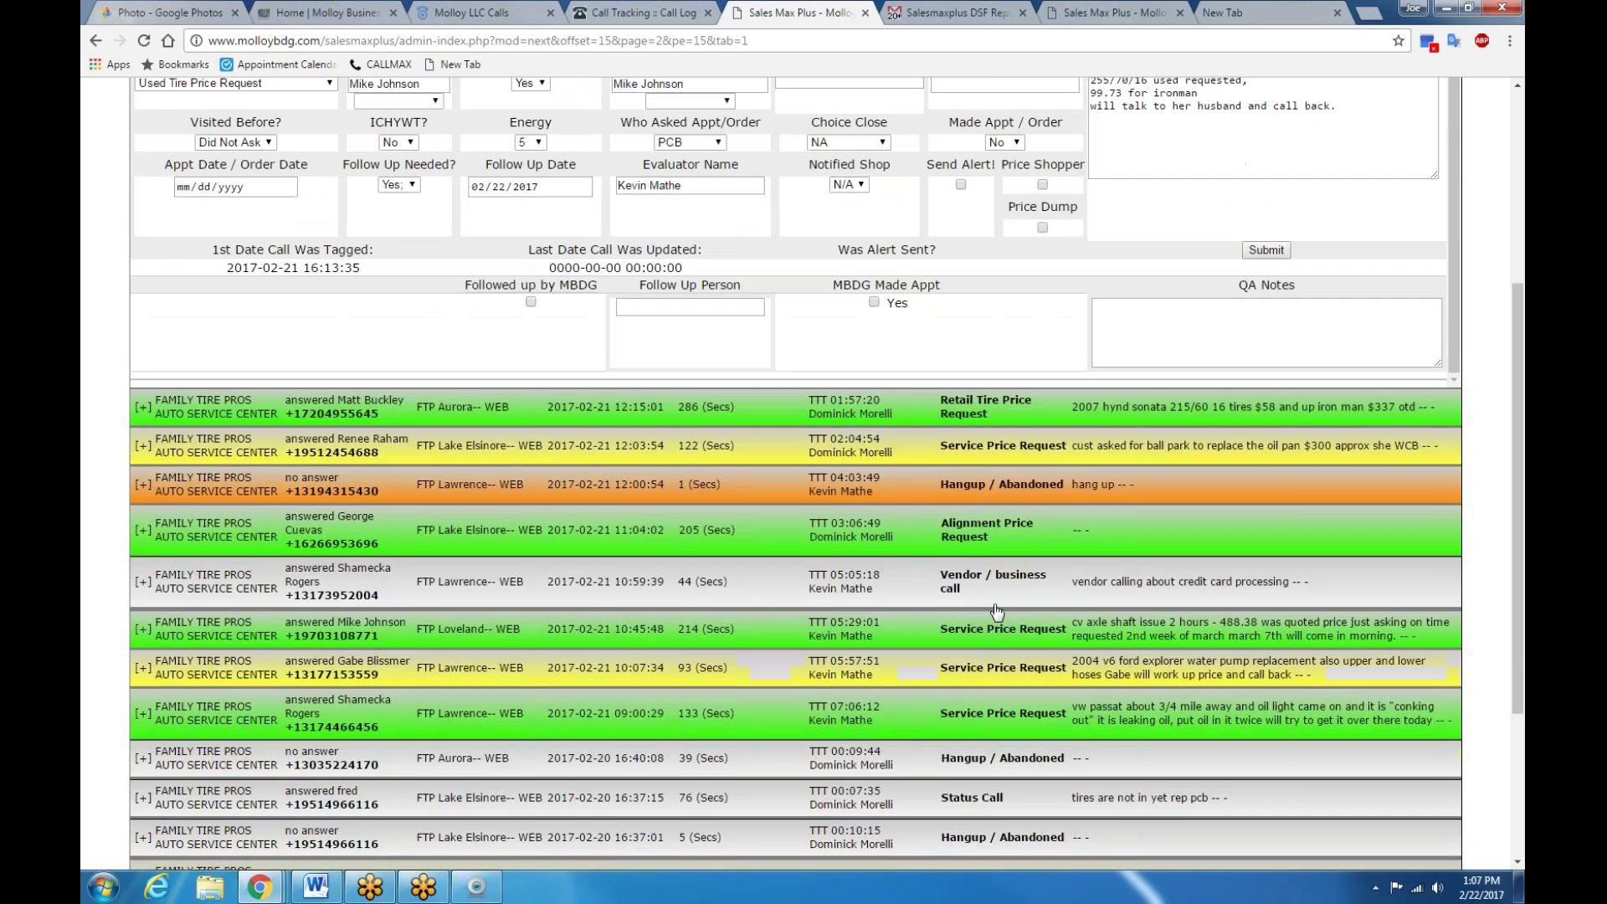
pyautogui.scroll(-1, 1004, 609)
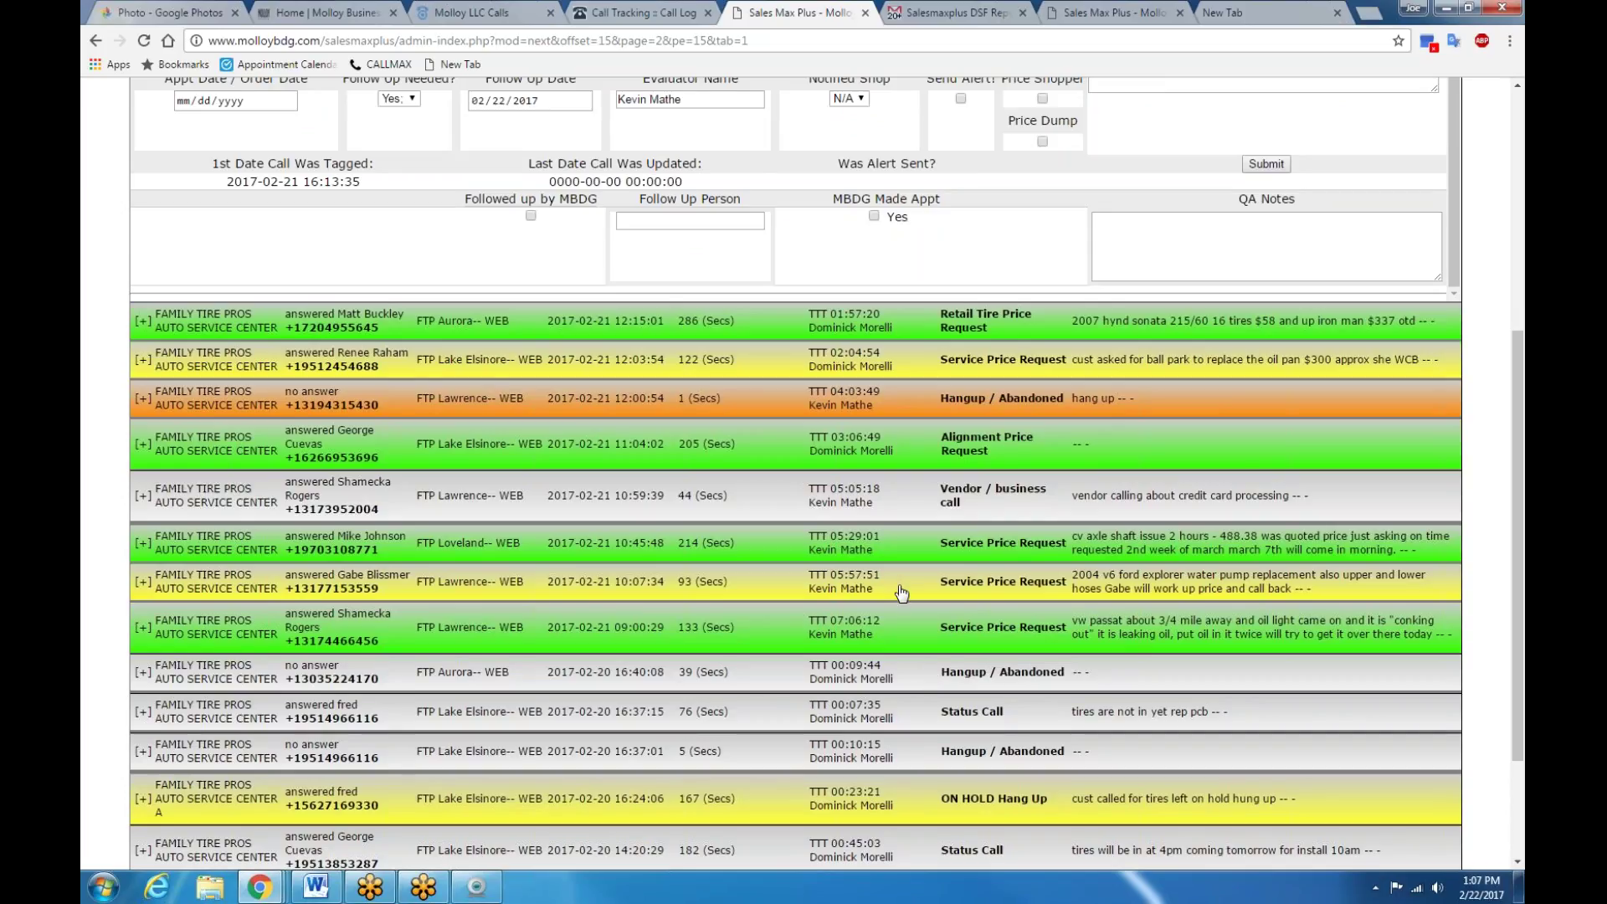
pyautogui.click(908, 676)
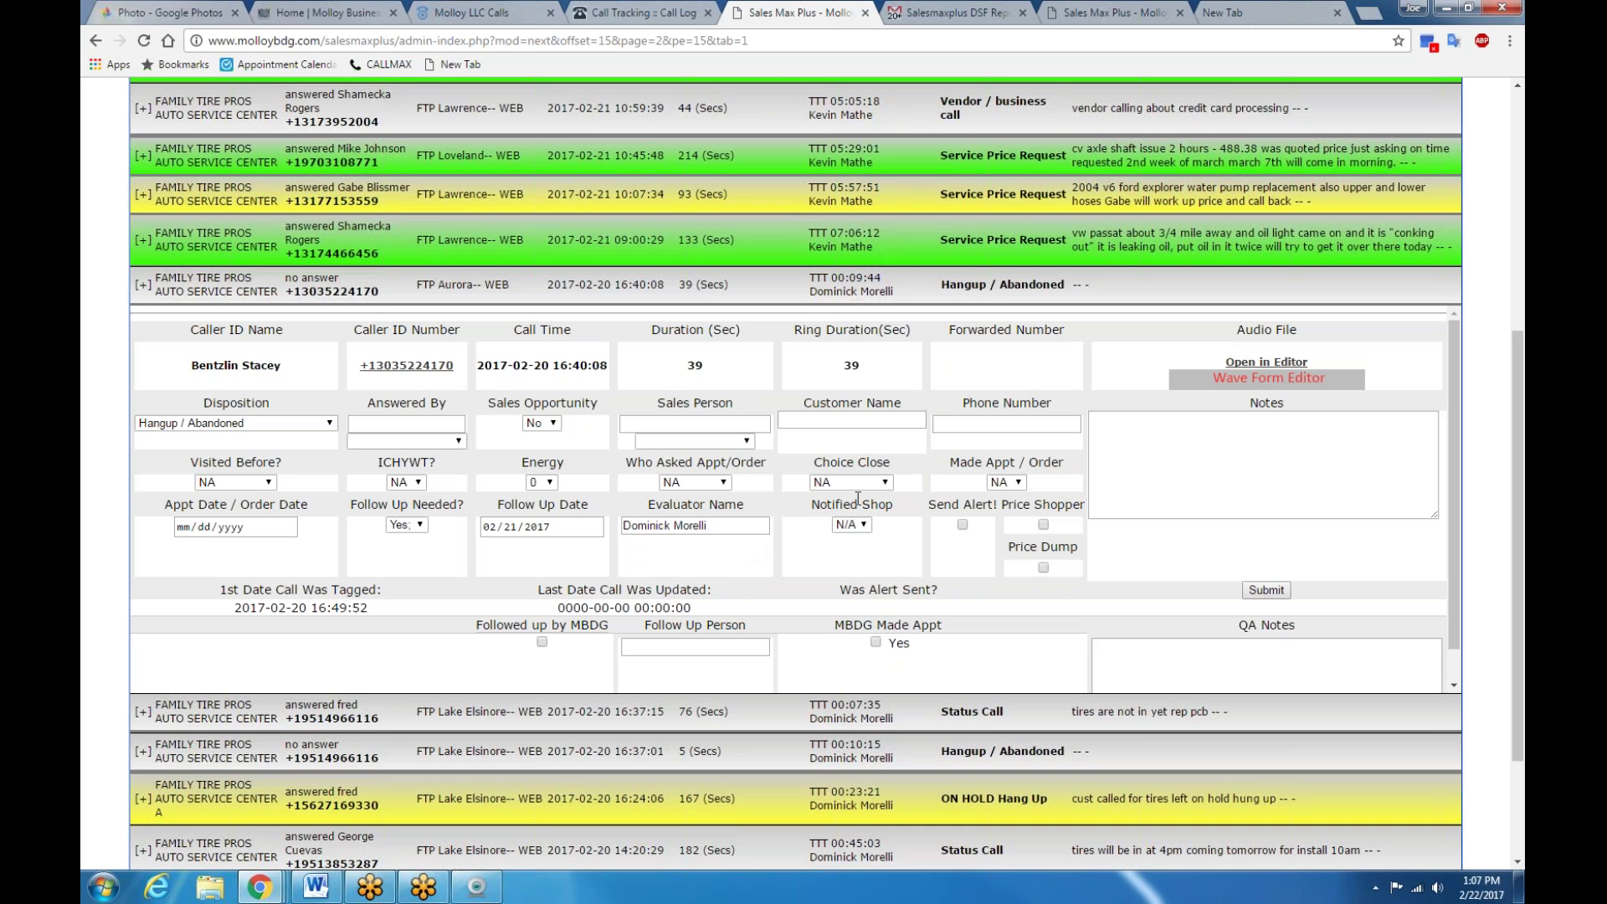
pyautogui.scroll(4, 500, 502)
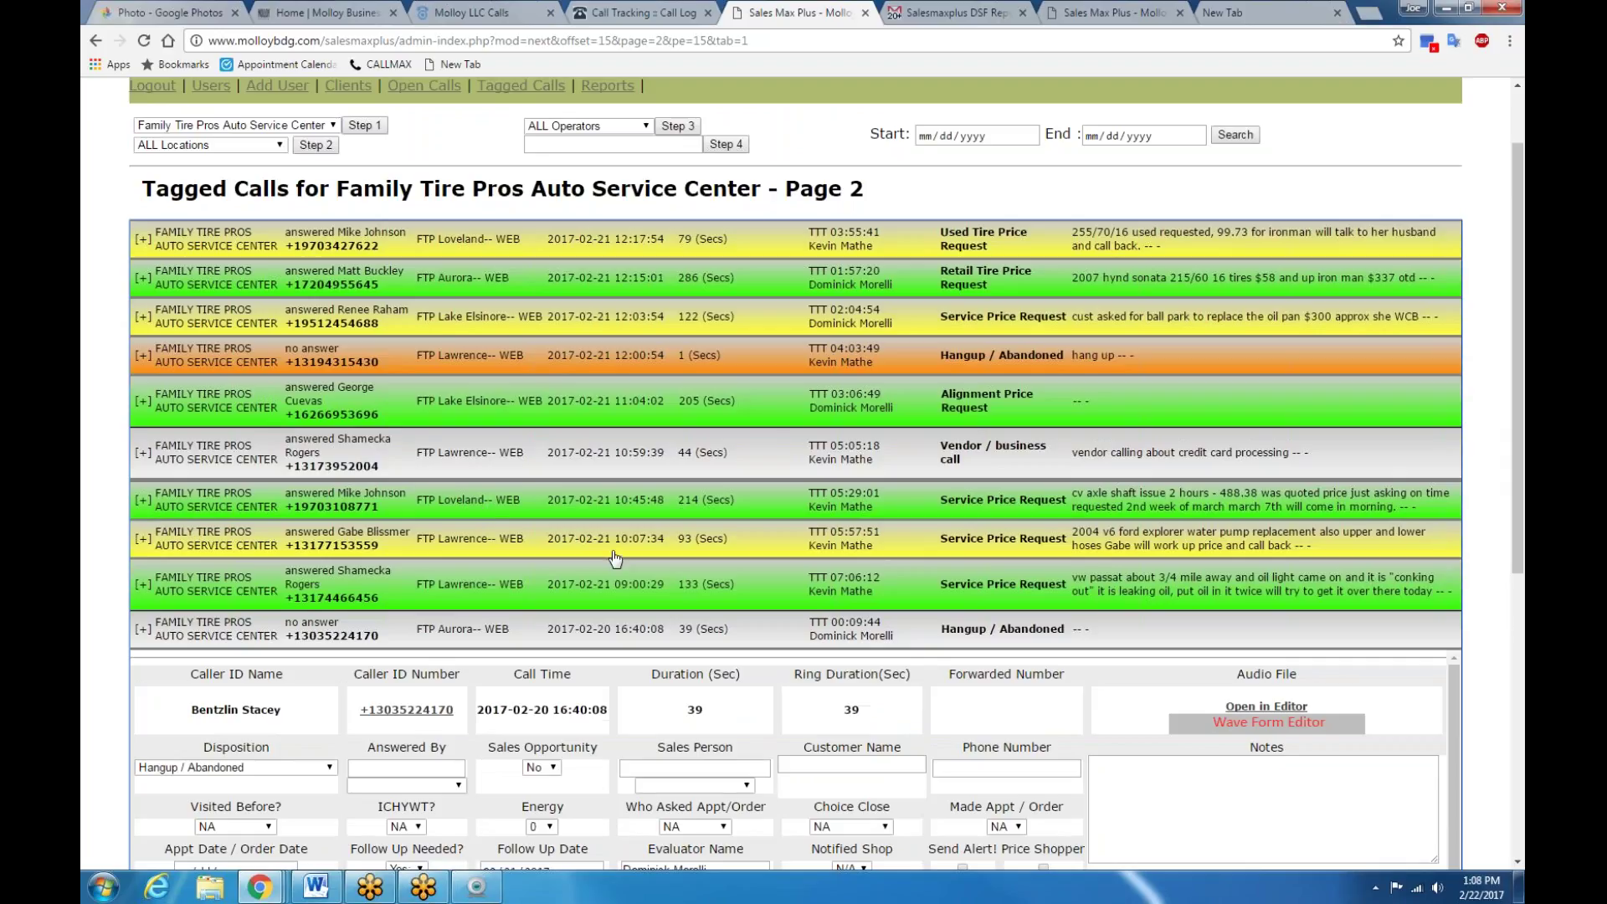
pyautogui.click(763, 541)
pyautogui.scroll(-1, 763, 540)
pyautogui.scroll(-2, 955, 511)
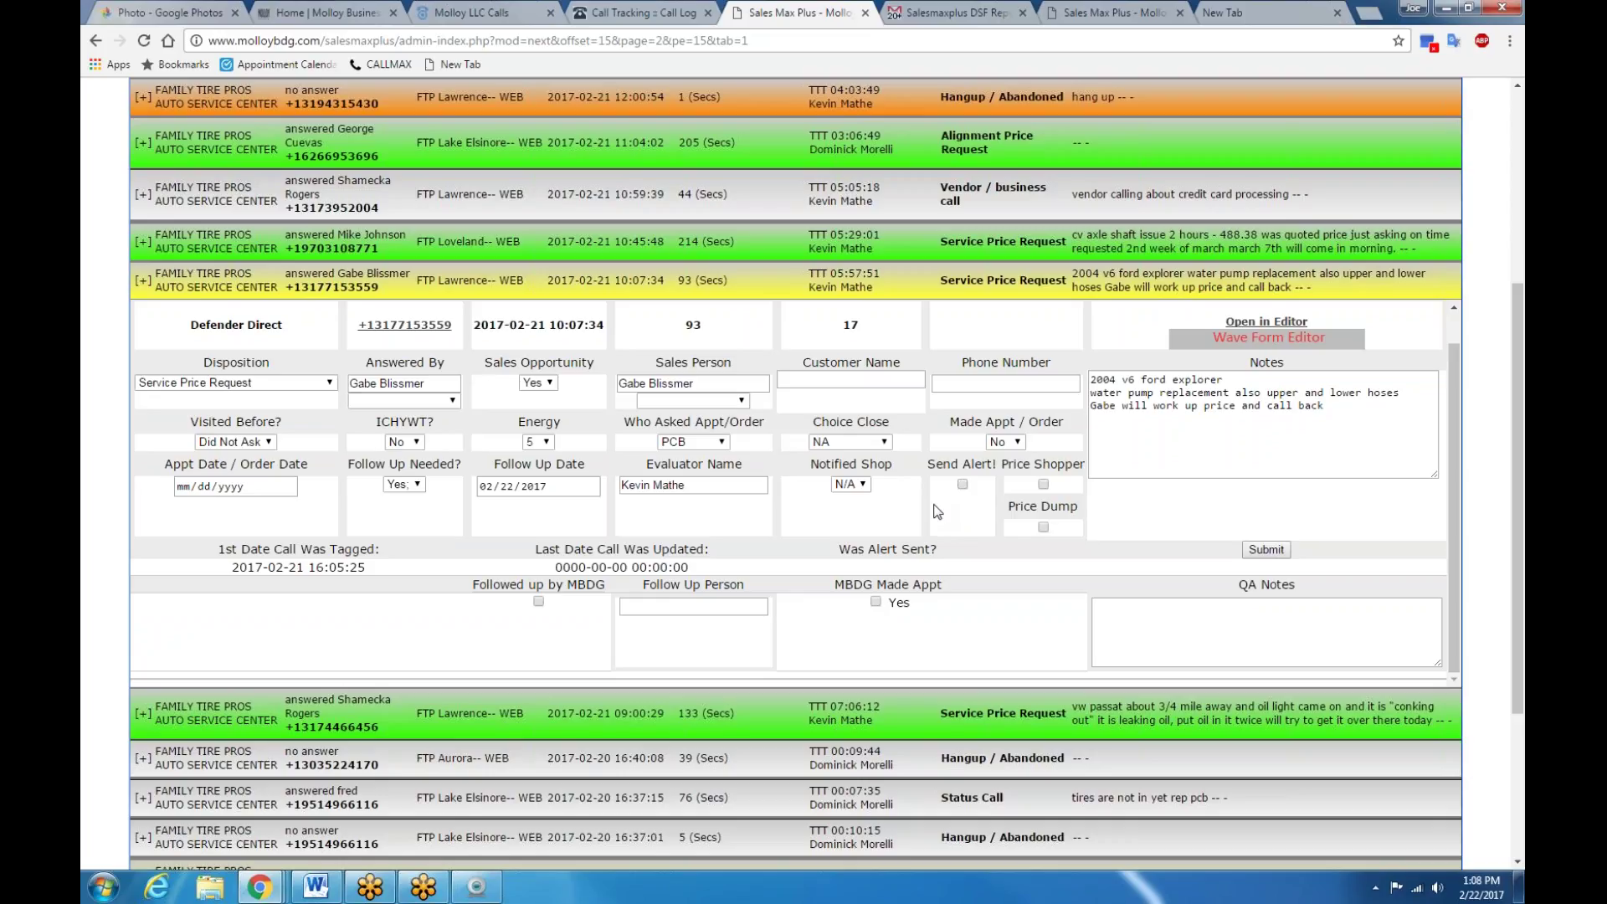
pyautogui.scroll(-3, 942, 519)
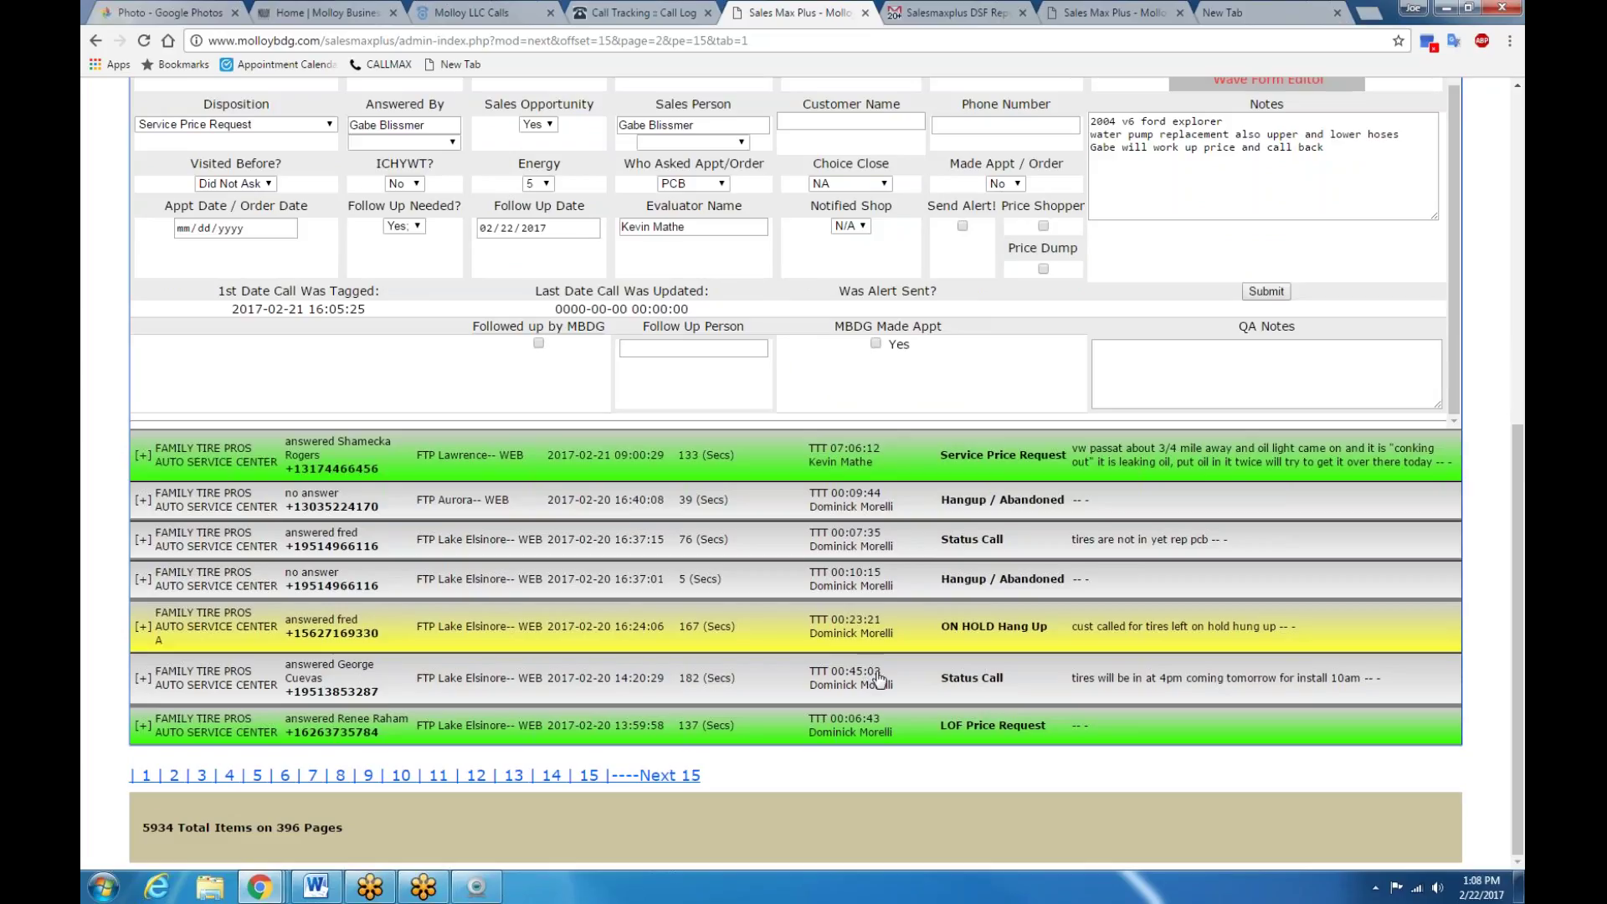
# Step: Reload Tagged Calls page 2 to show the 12:17:54 Used Tire Price Request call with its 255/70/16 quote
pyautogui.click(174, 777)
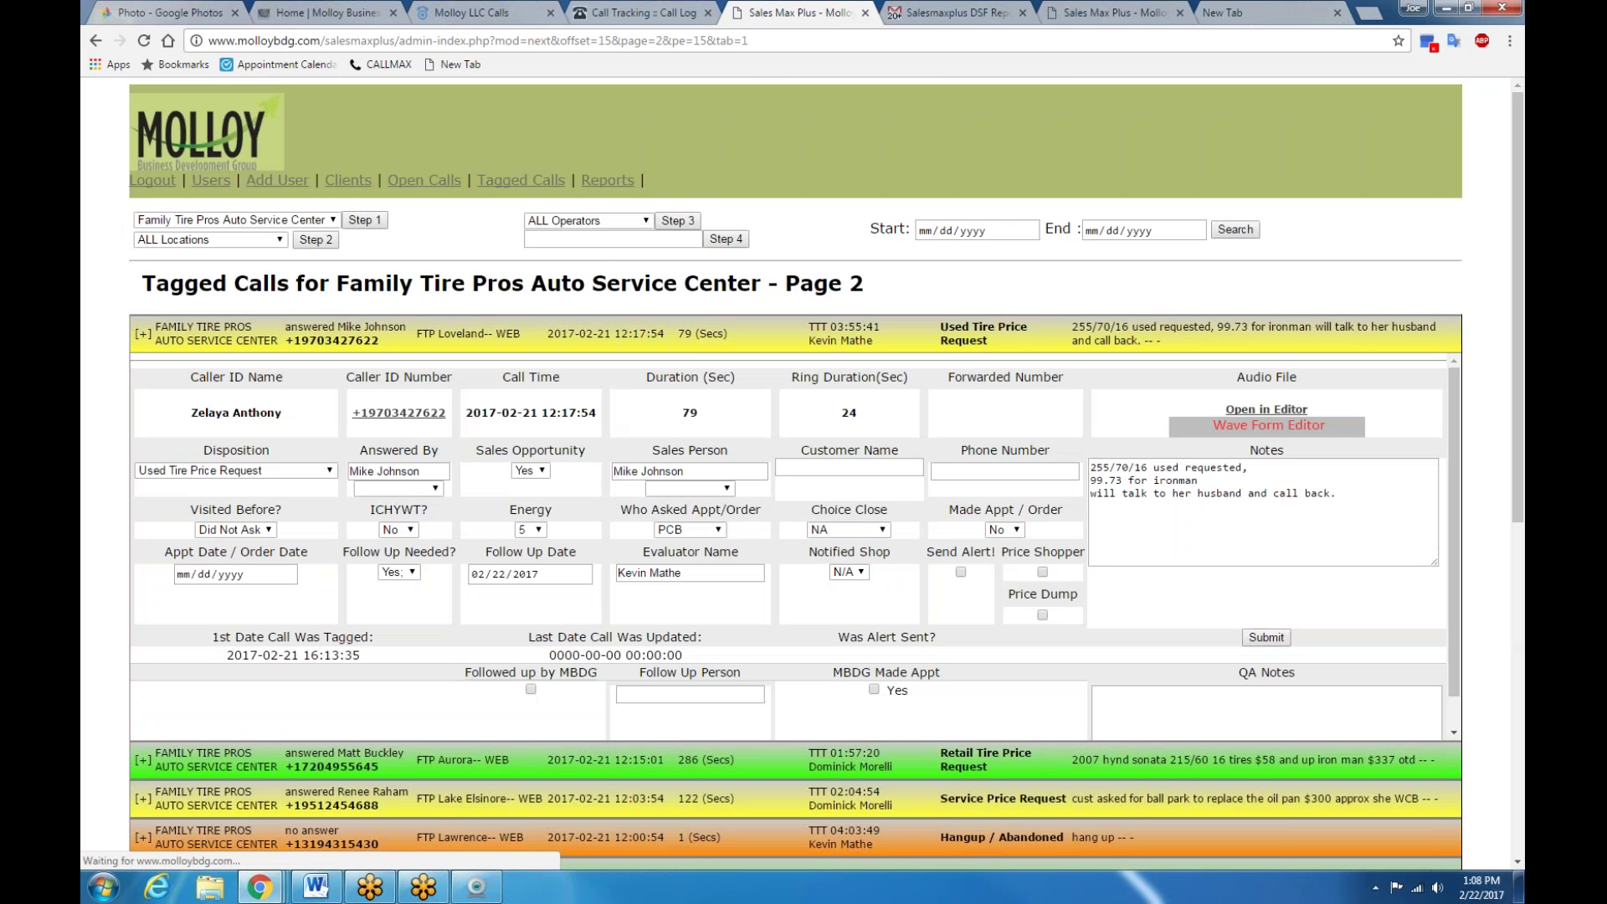
pyautogui.scroll(-2, 857, 499)
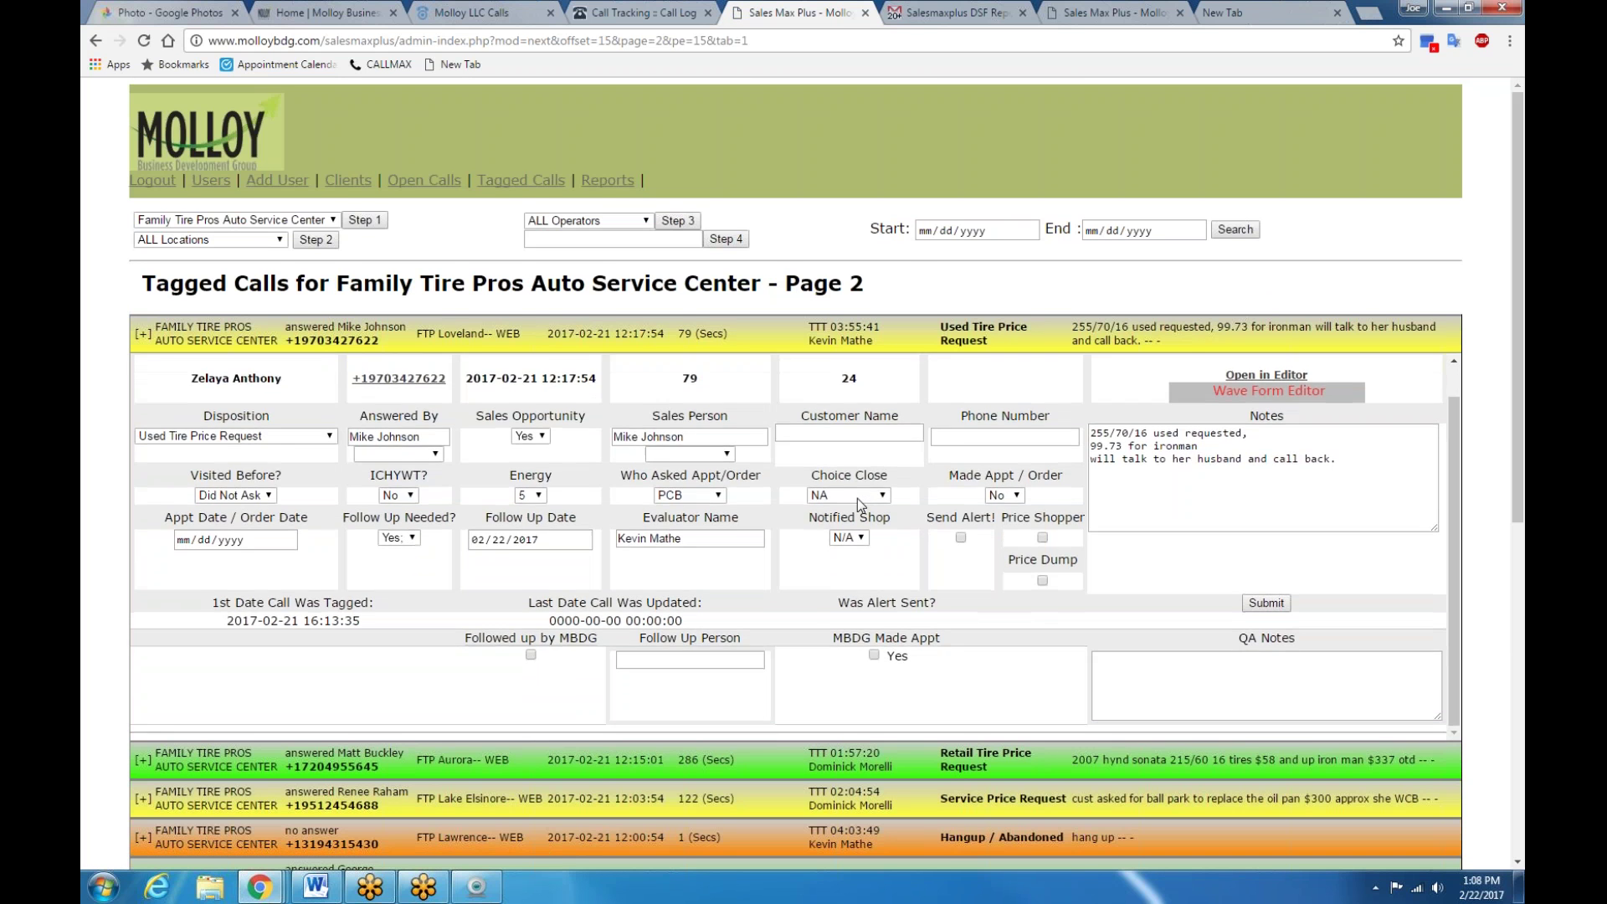
pyautogui.scroll(-3, 857, 499)
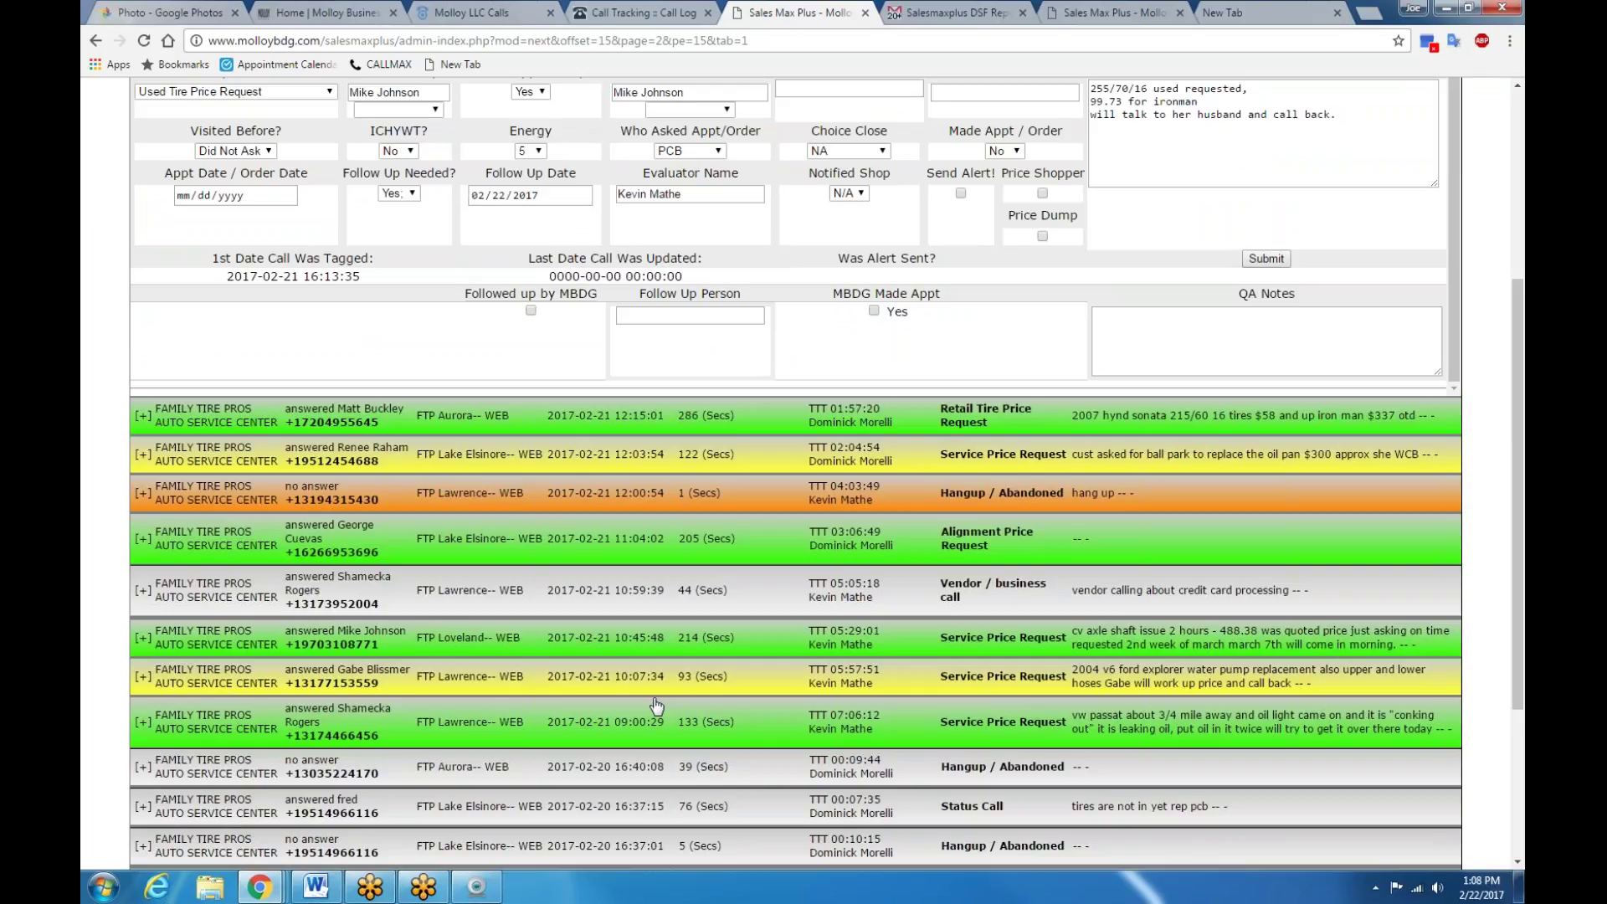
pyautogui.scroll(2, 657, 703)
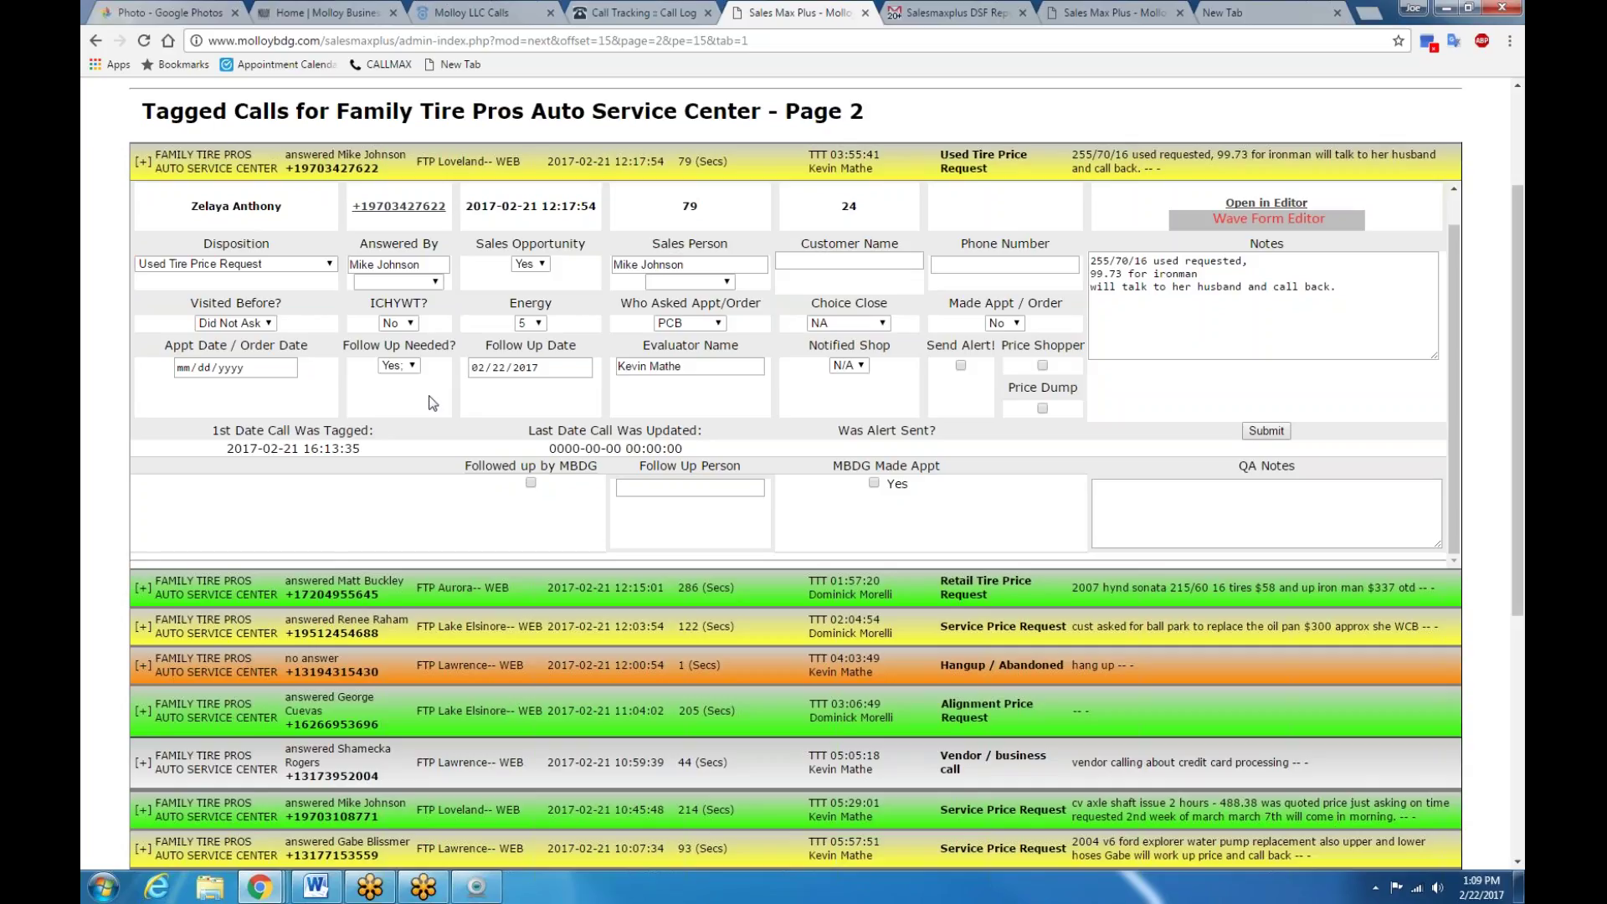
pyautogui.click(956, 13)
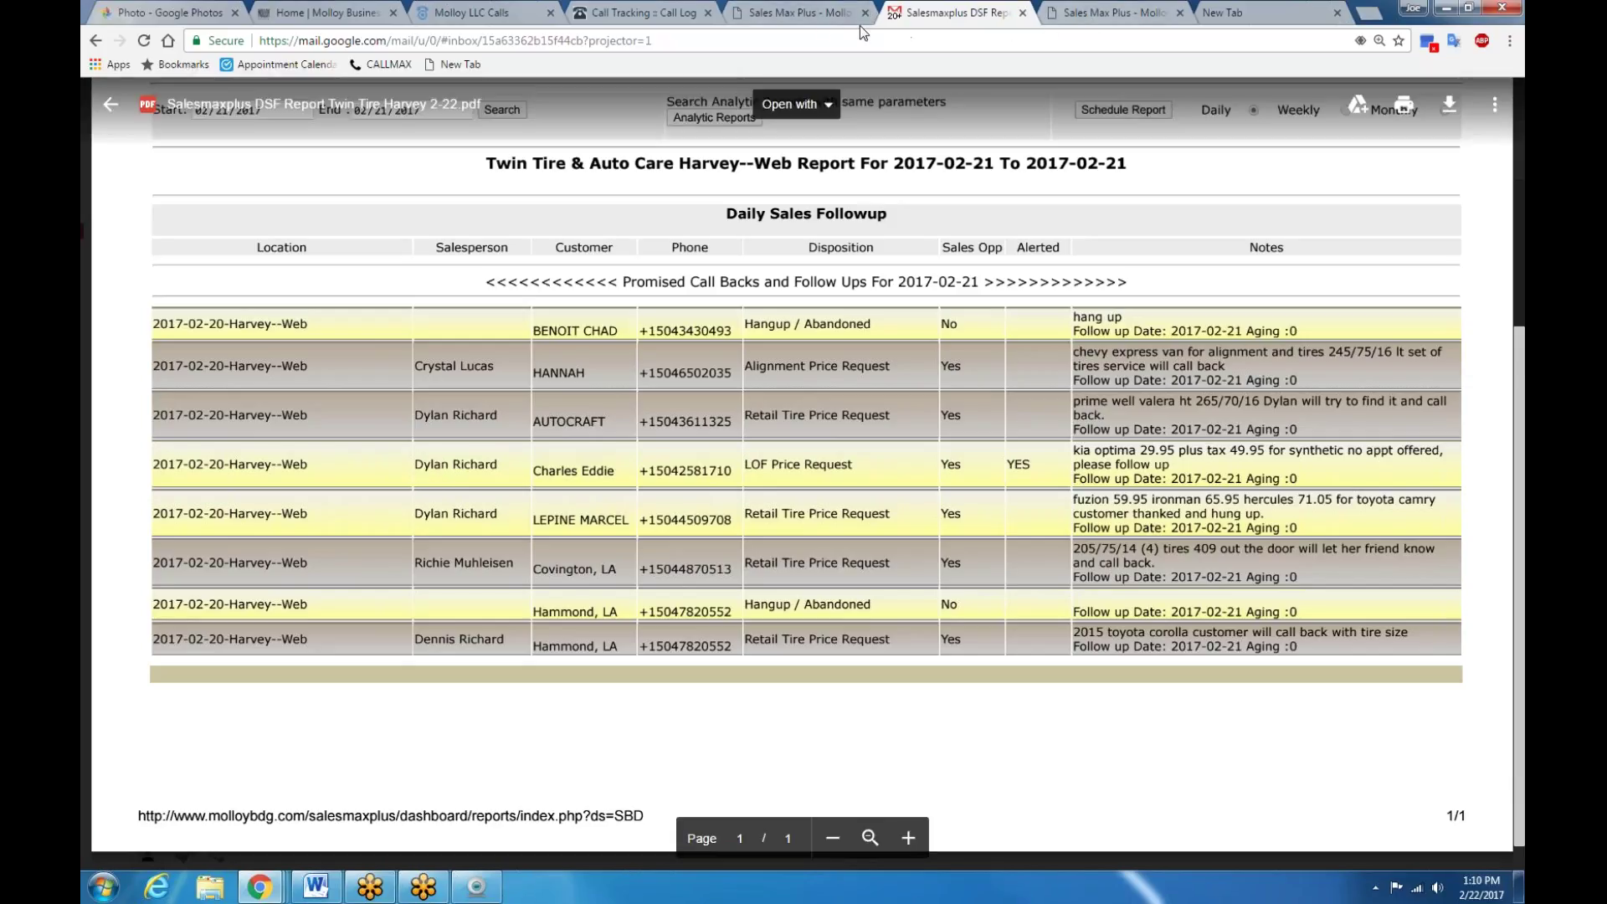
pyautogui.click(809, 10)
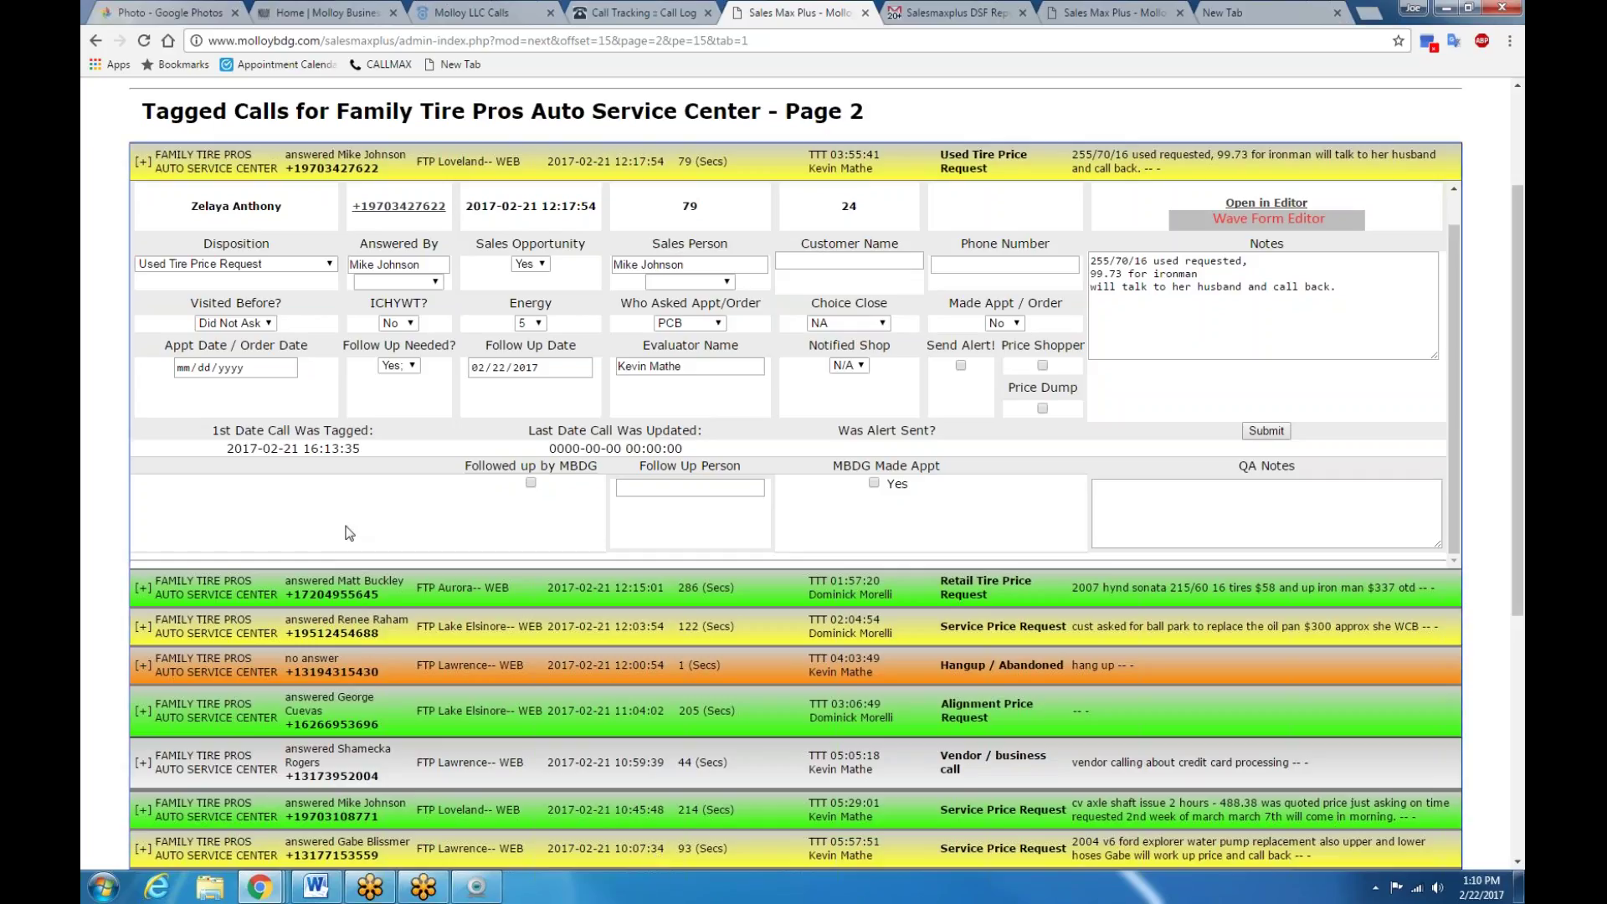
# Step: Filter the Family Tire Pros tagged calls by the keyword 'tire' and review the matching calls
pyautogui.scroll(1, 349, 534)
pyautogui.scroll(2, 455, 348)
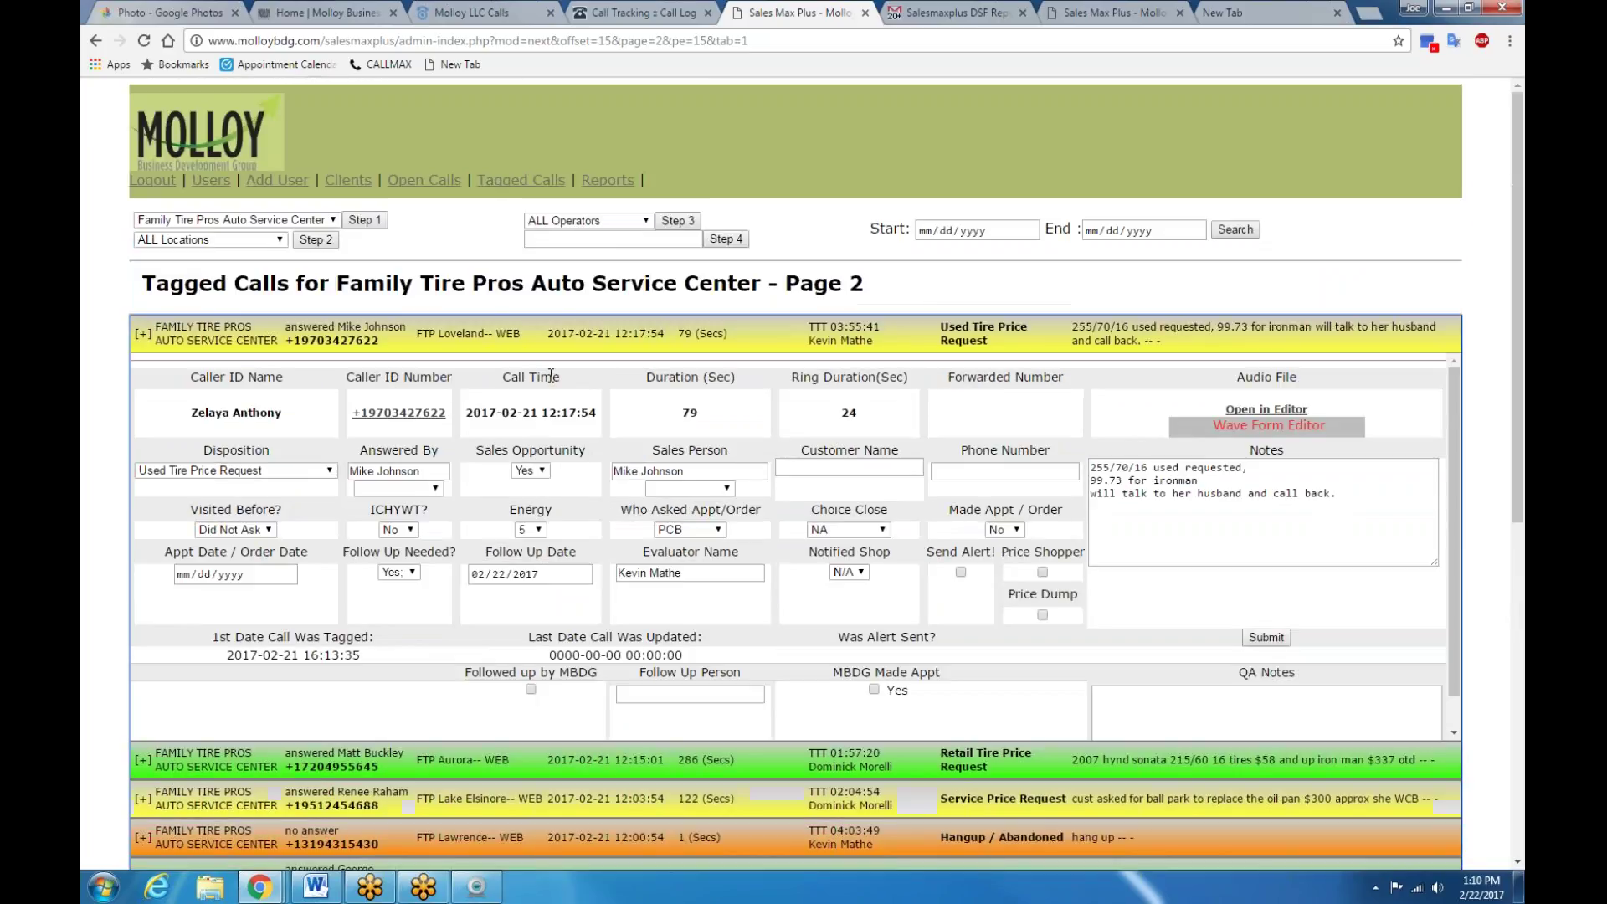
pyautogui.click(592, 236)
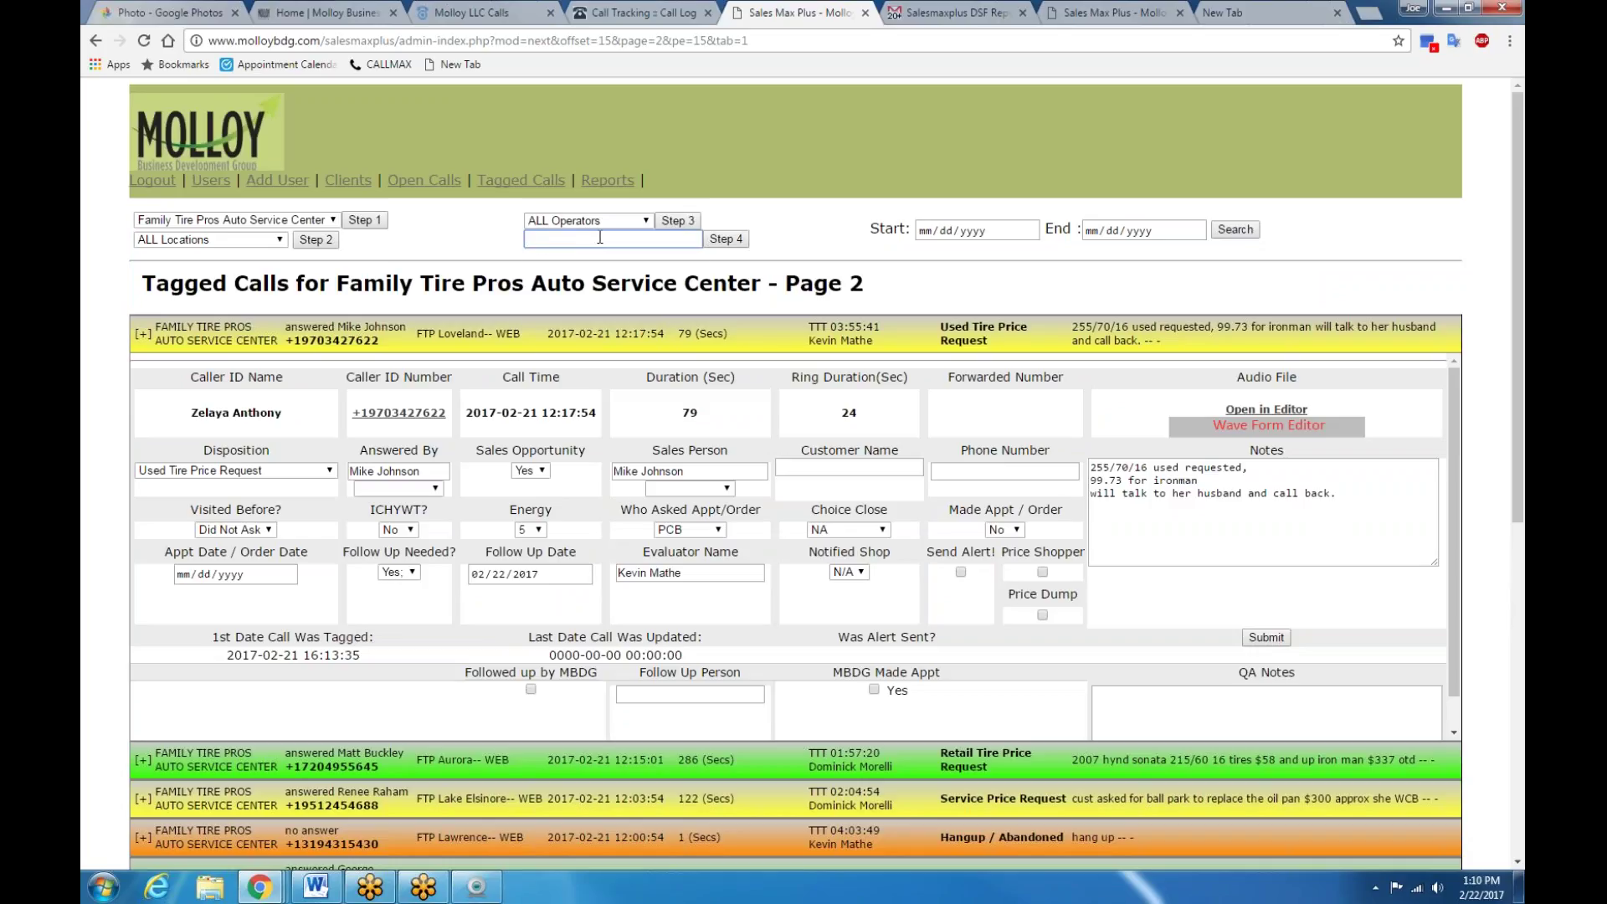
pyautogui.click(600, 237)
pyautogui.press('Down')
pyautogui.press('Return')
pyautogui.click(726, 238)
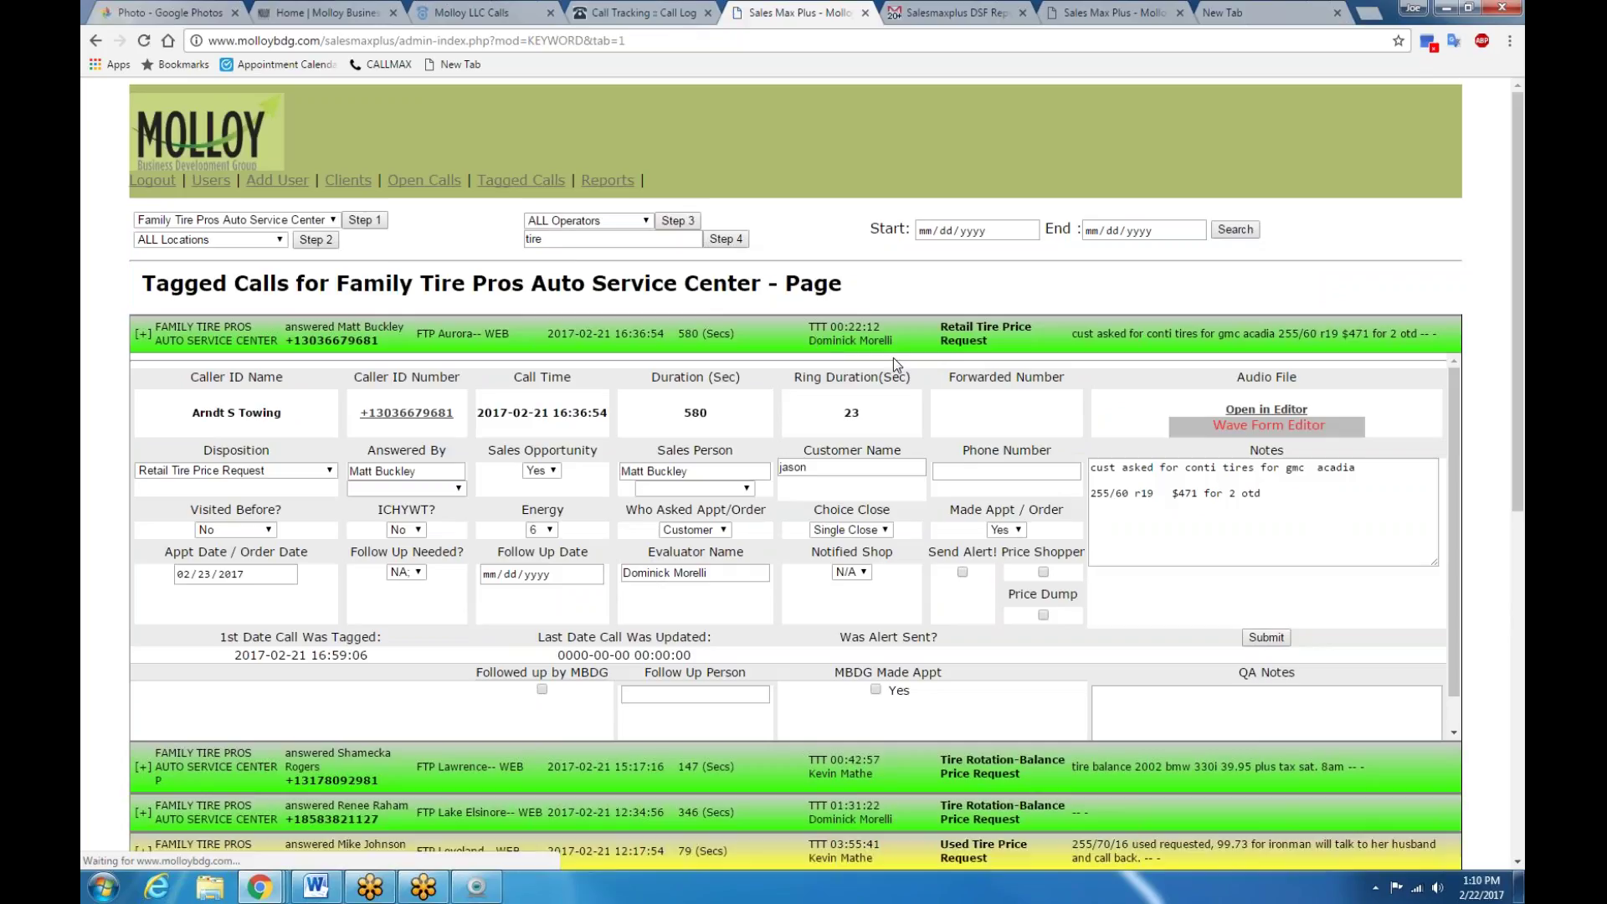
pyautogui.scroll(-5, 887, 354)
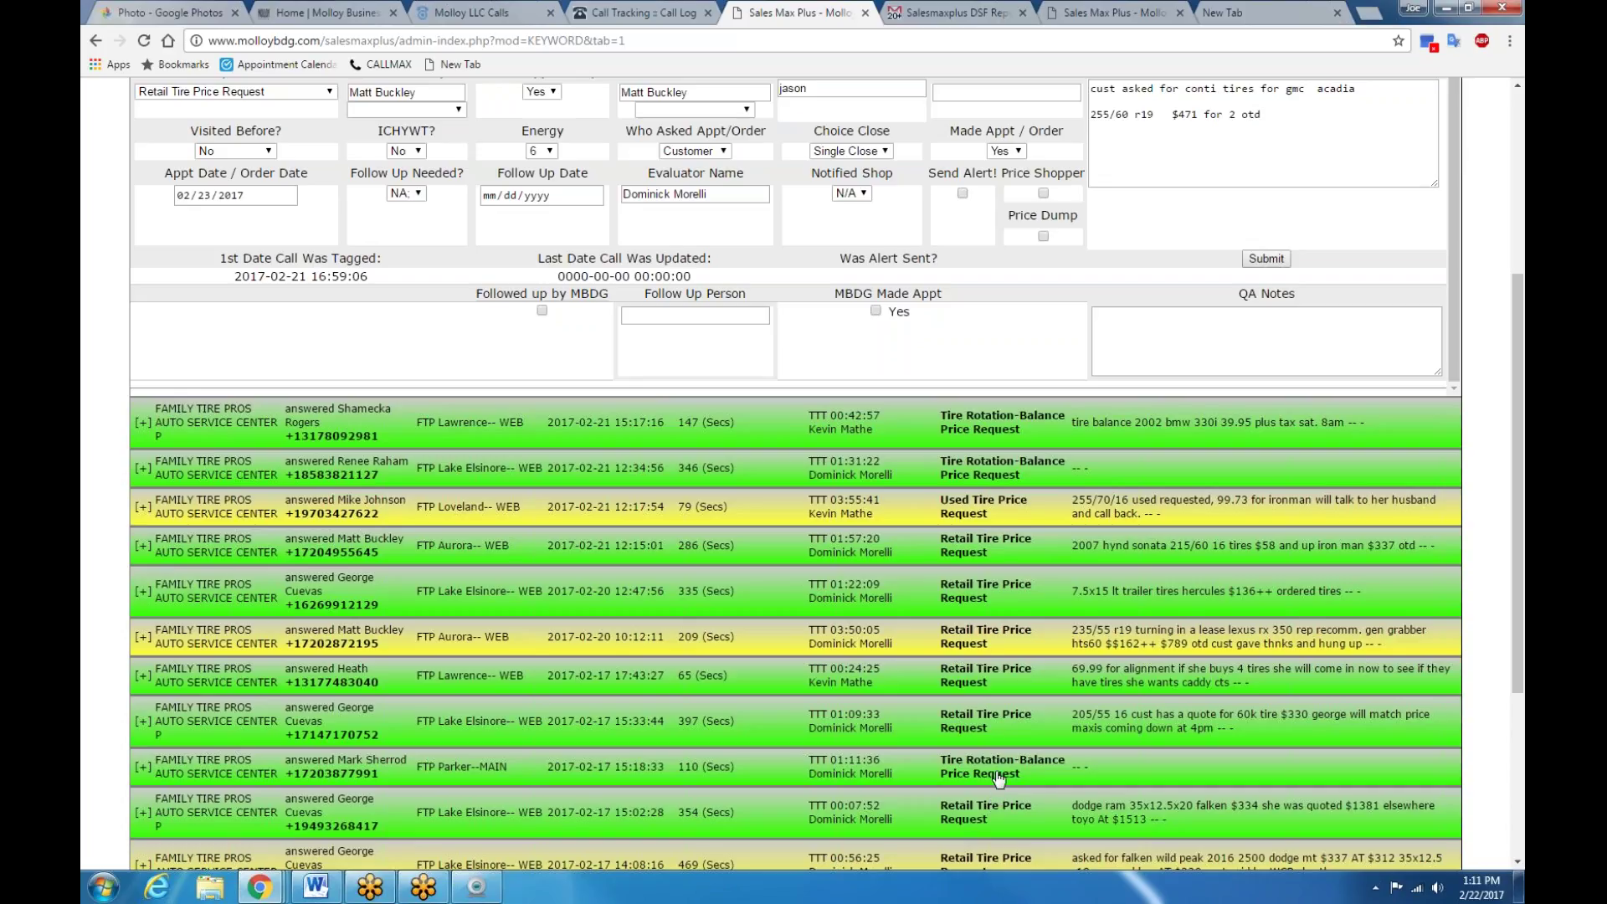
pyautogui.scroll(1, 1007, 758)
pyautogui.scroll(2, 1009, 734)
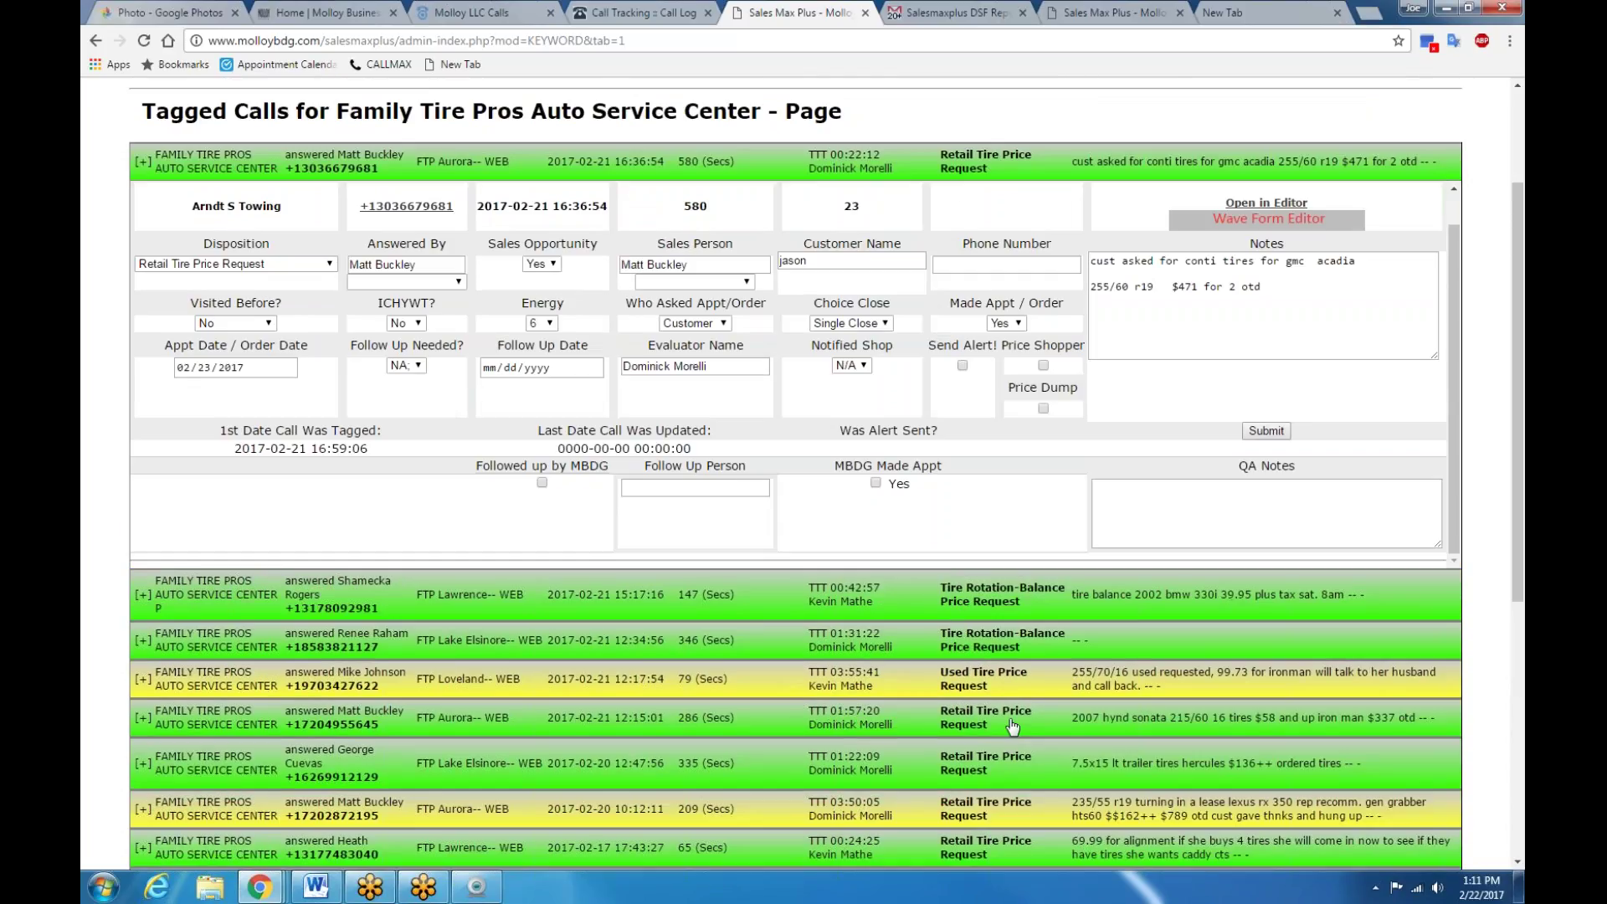
pyautogui.scroll(3, 801, 330)
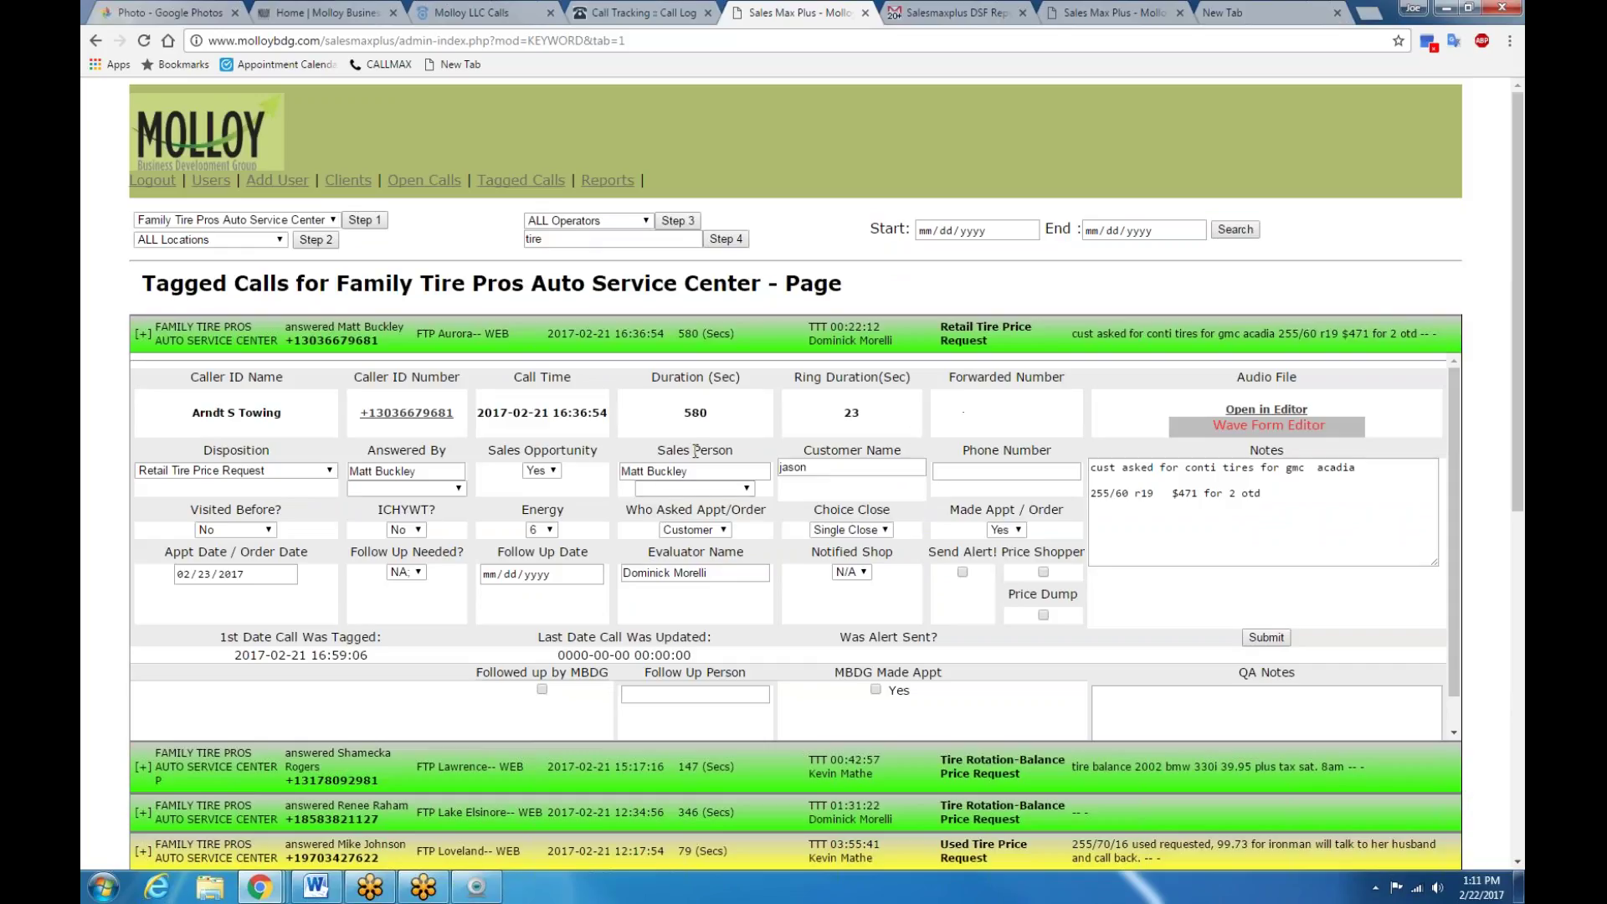
pyautogui.scroll(-4, 793, 595)
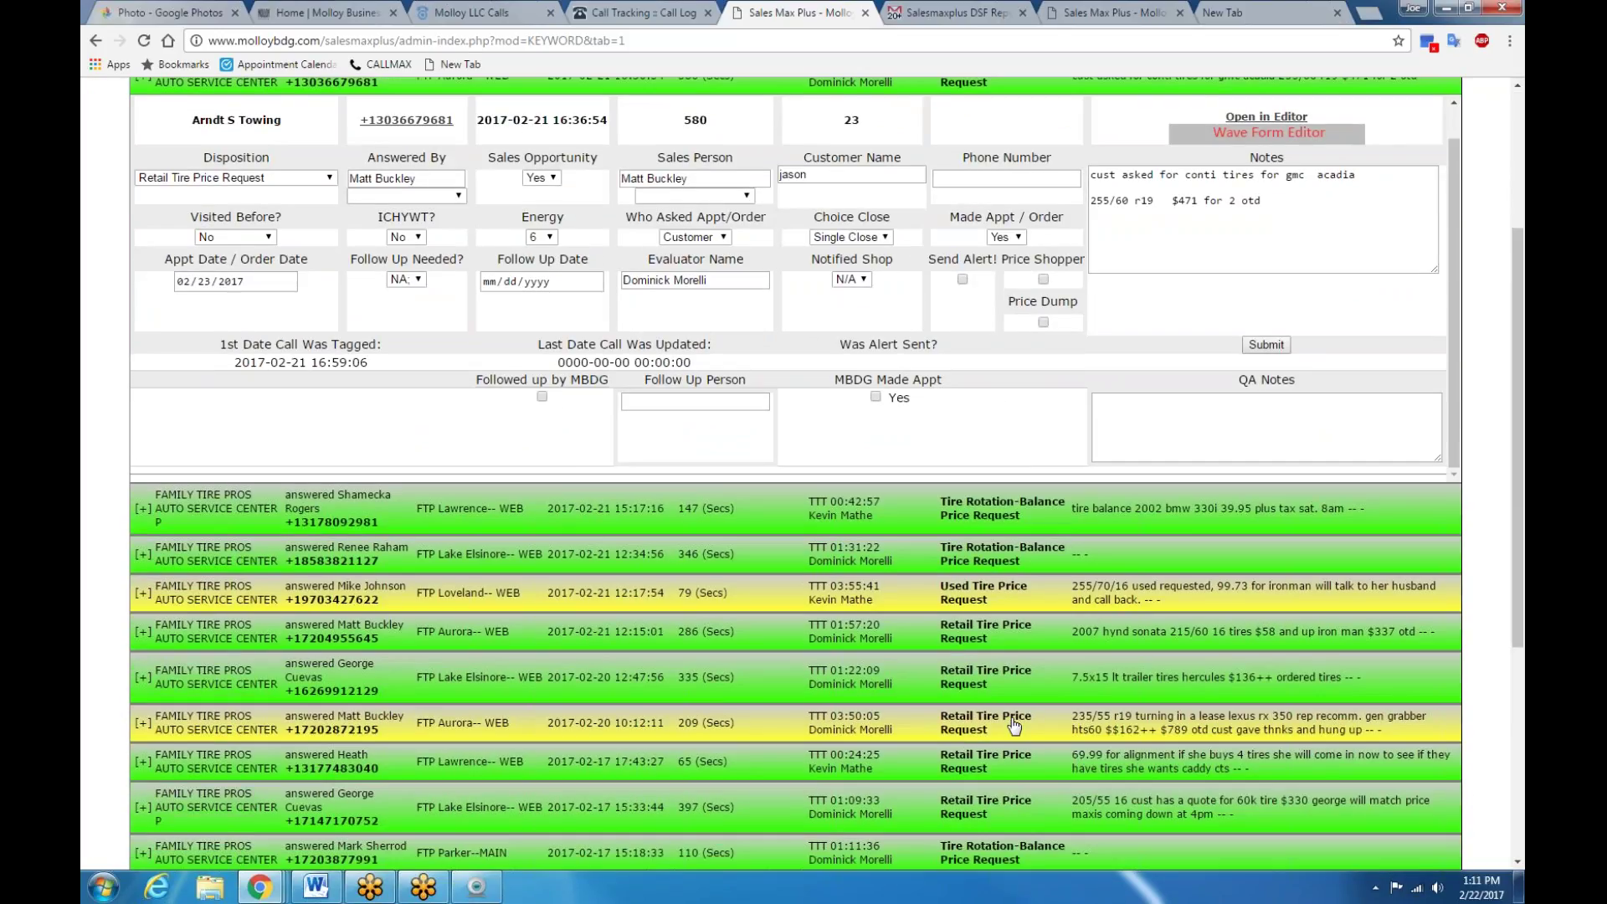
pyautogui.click(1014, 725)
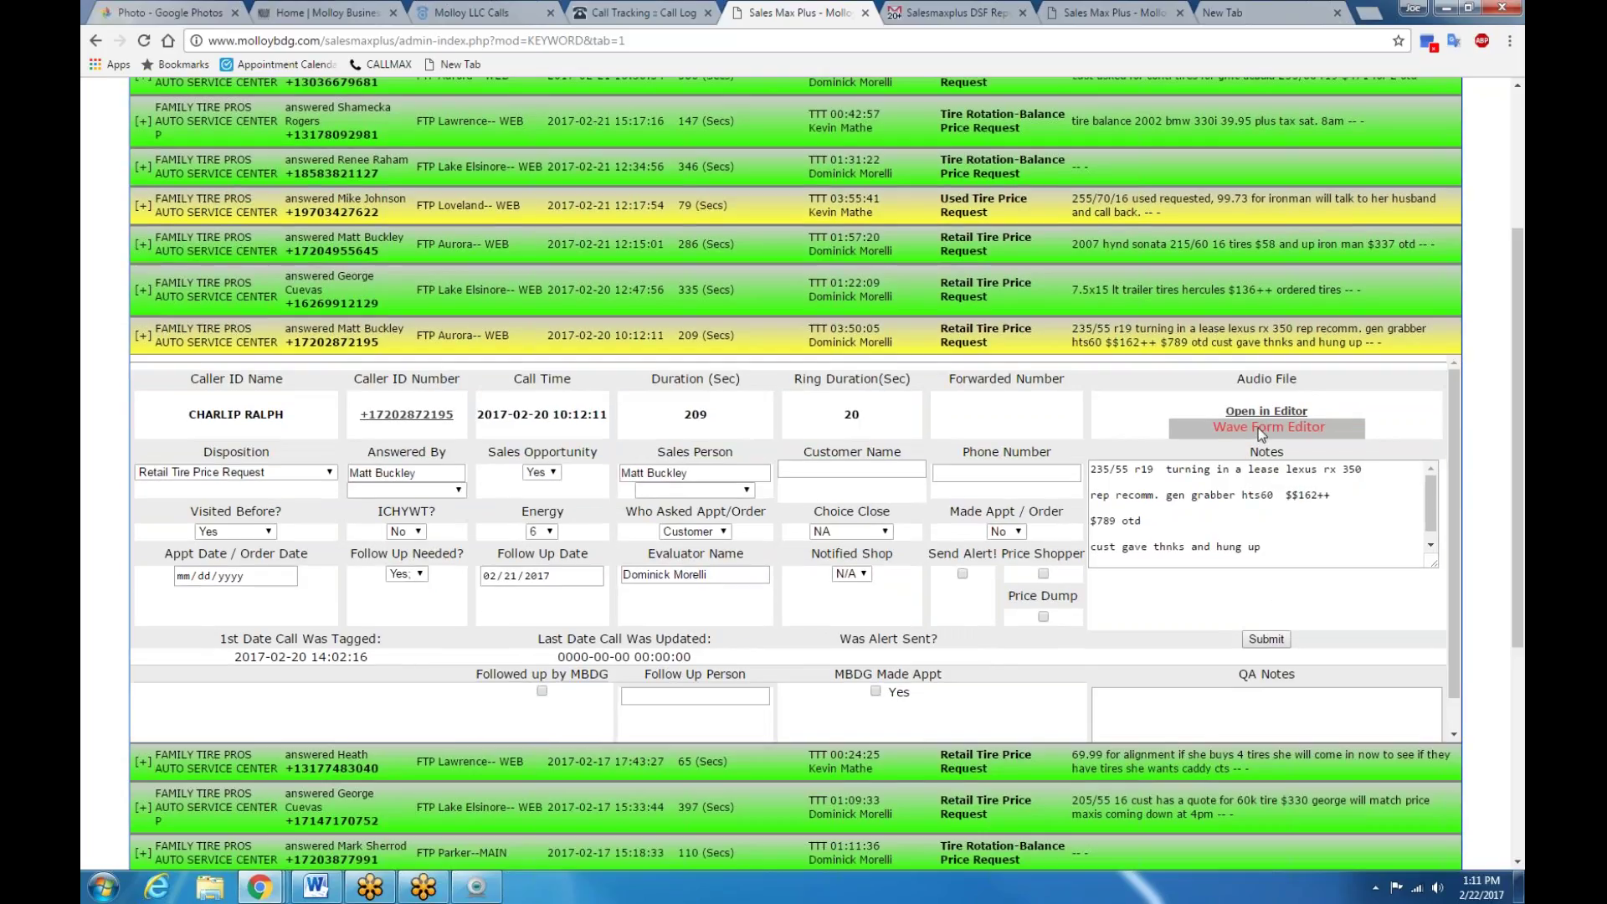
pyautogui.click(1261, 428)
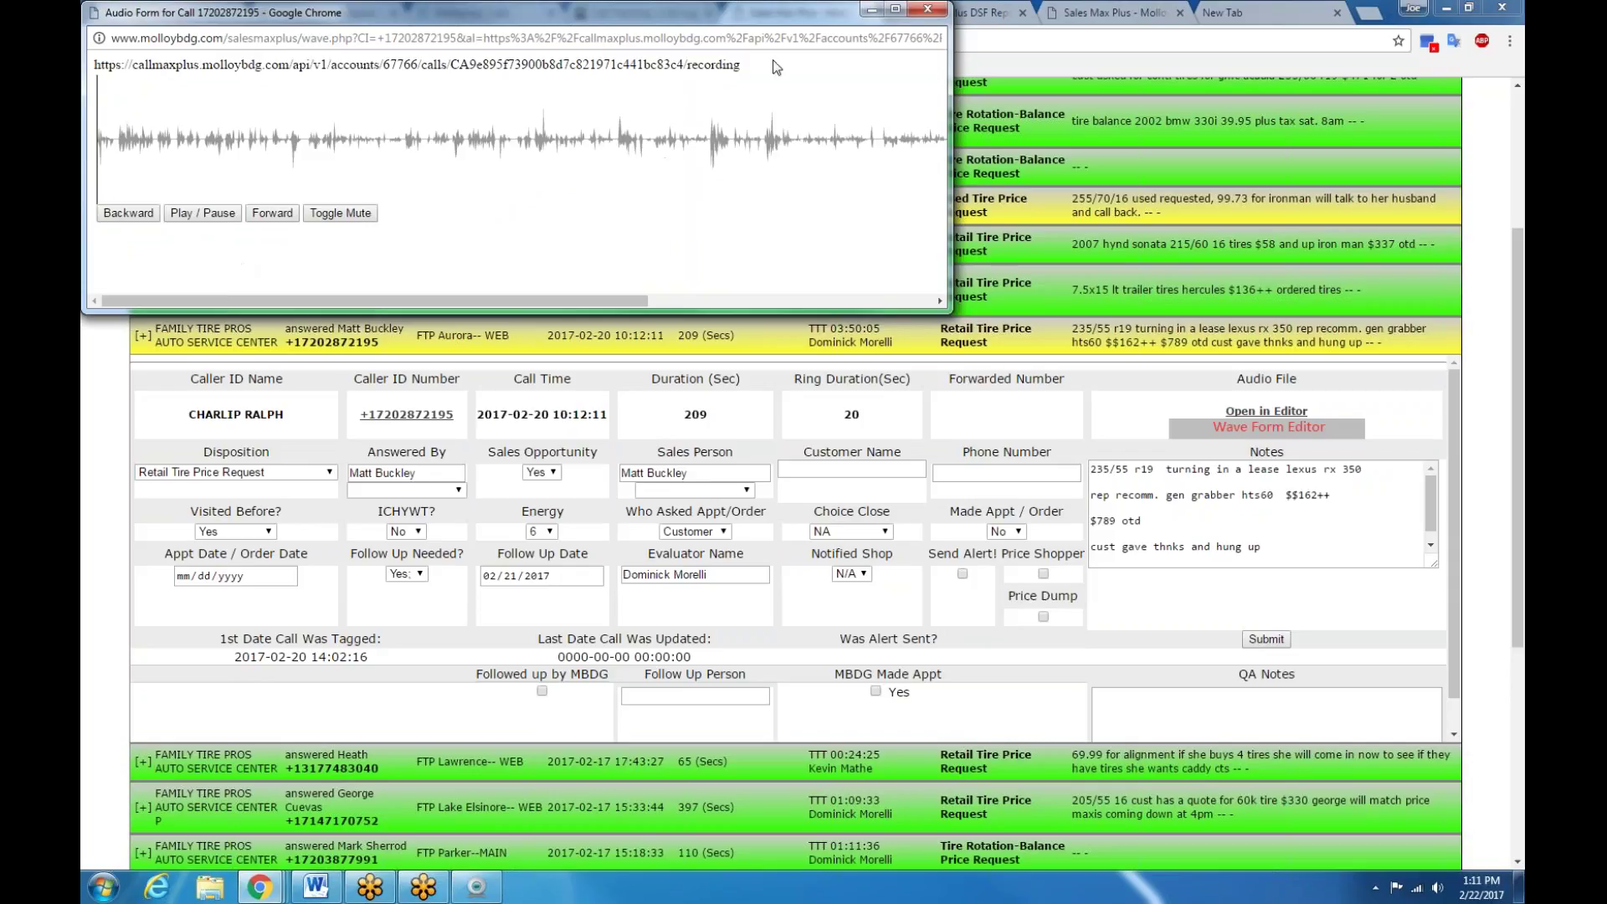
pyautogui.click(937, 16)
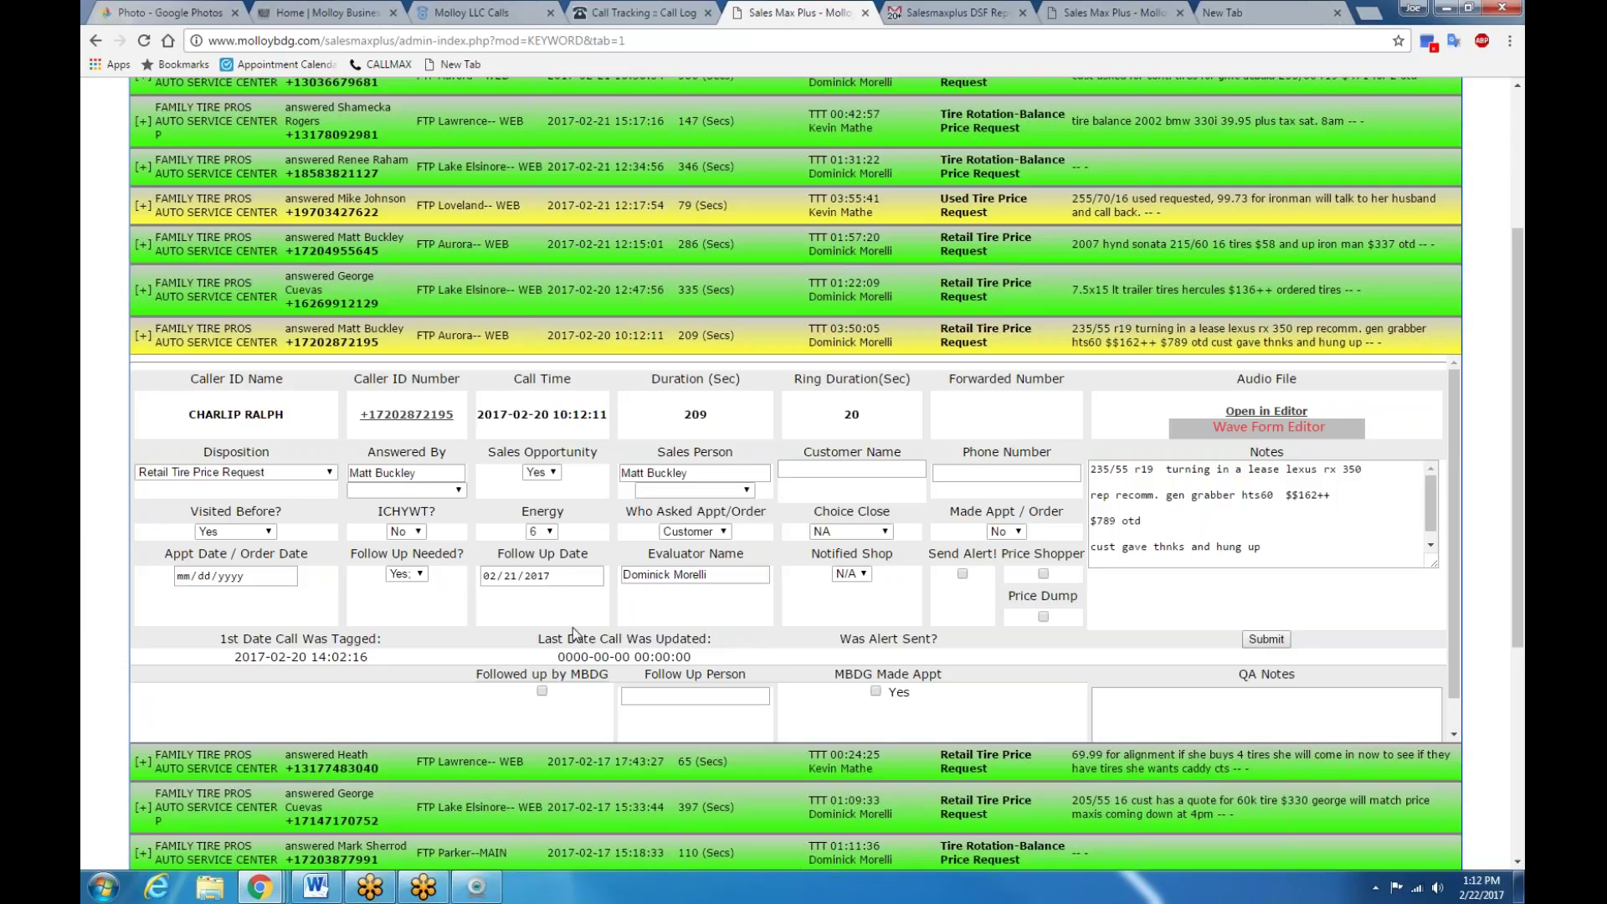
pyautogui.scroll(3, 712, 503)
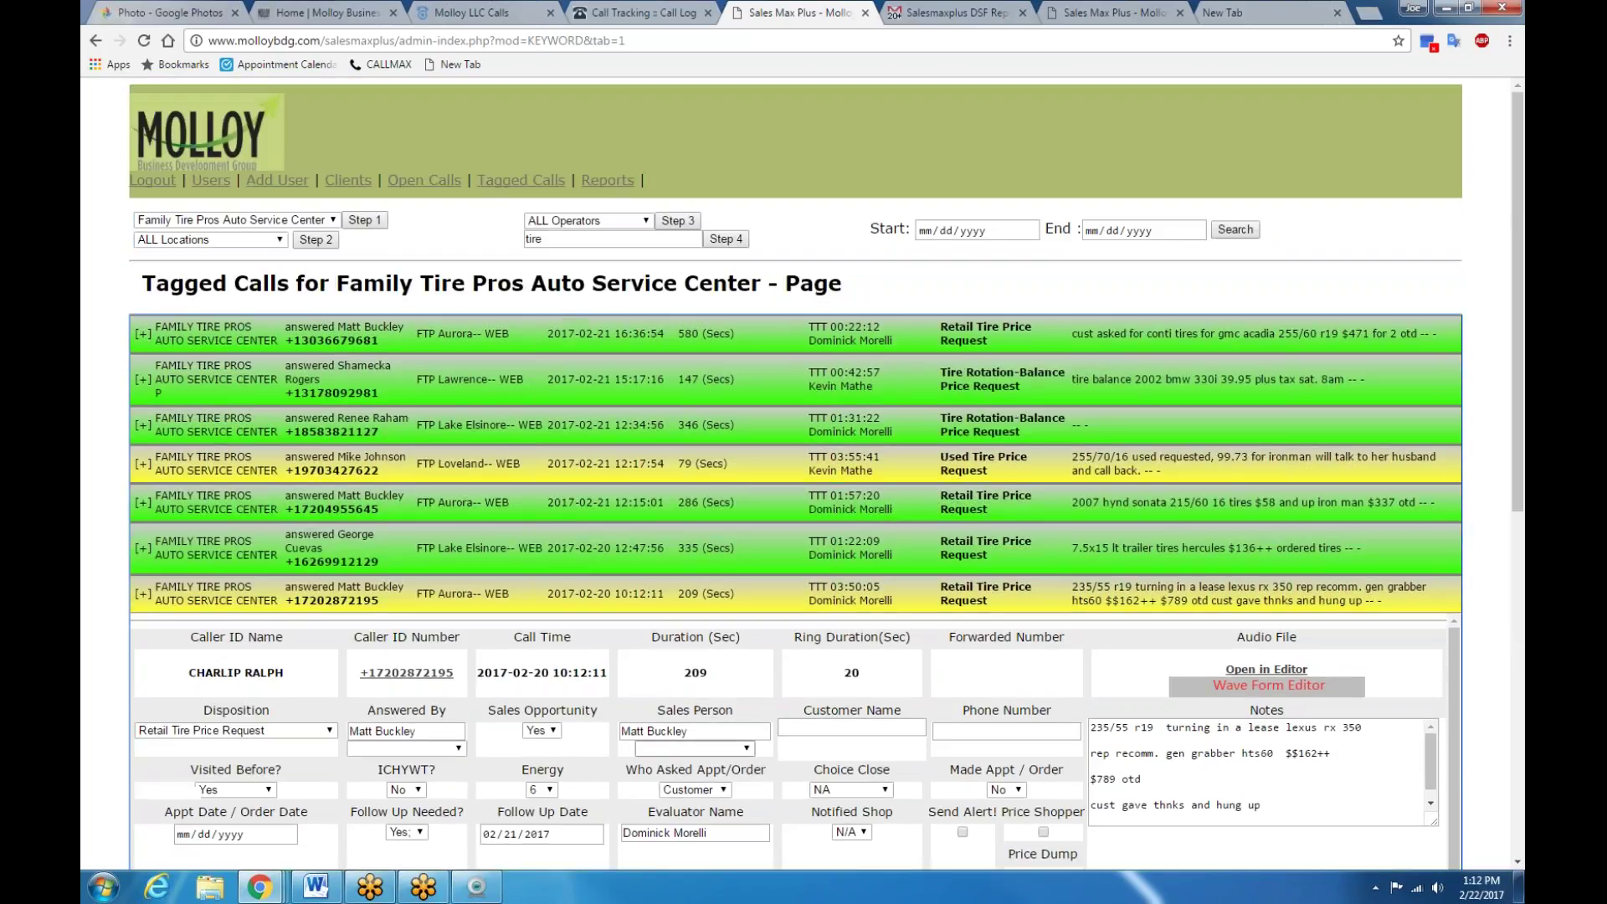
pyautogui.click(1106, 14)
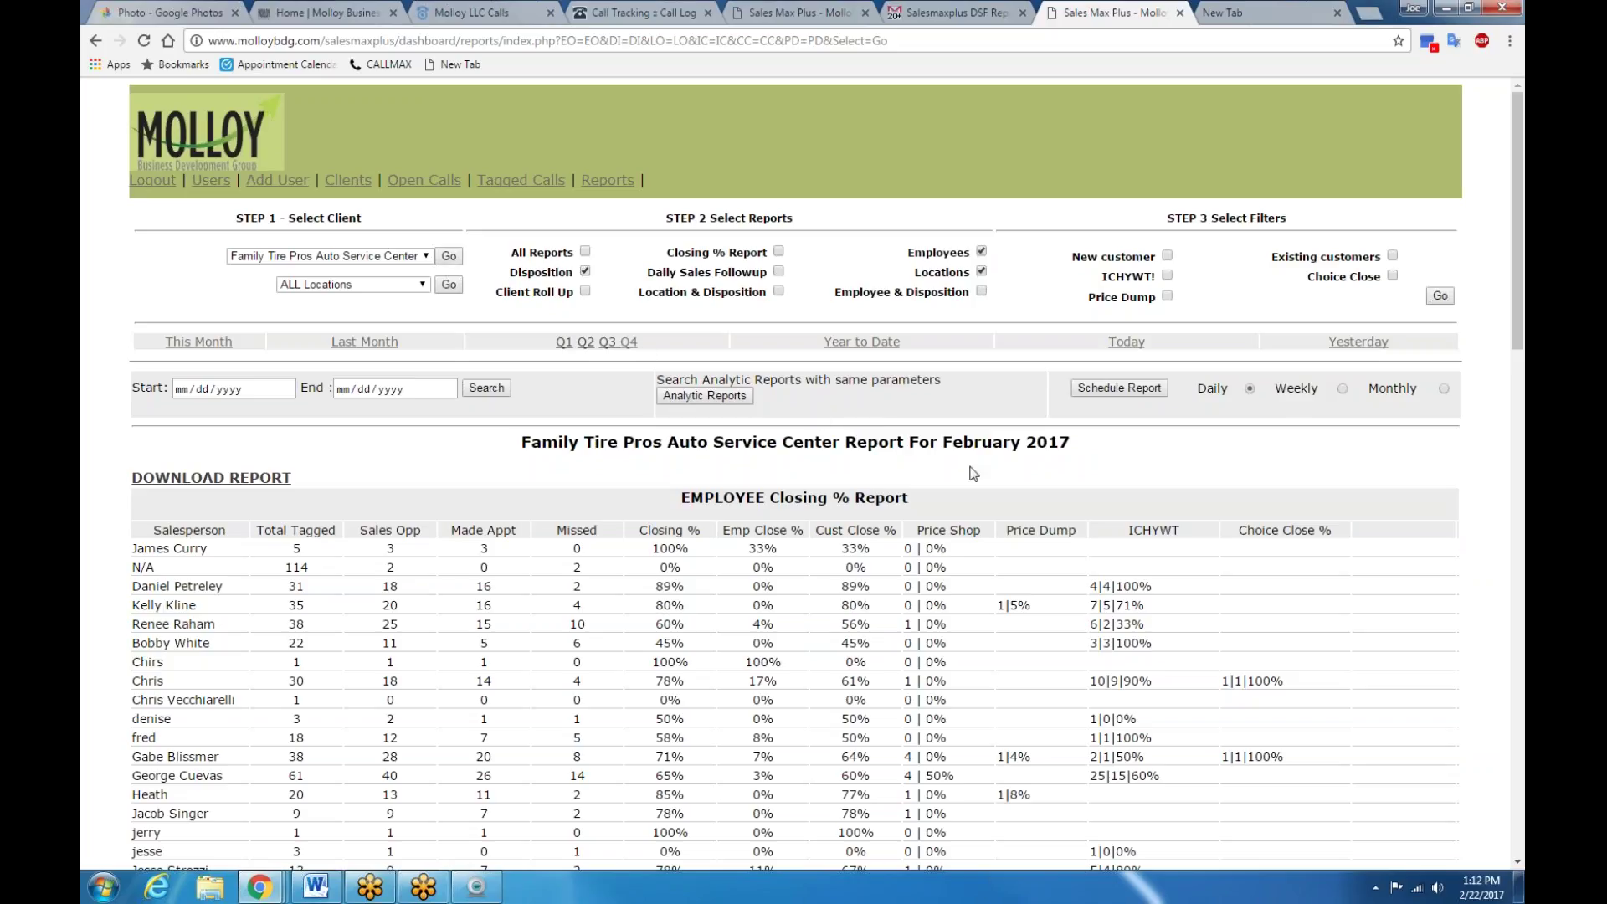
pyautogui.scroll(-5, 973, 473)
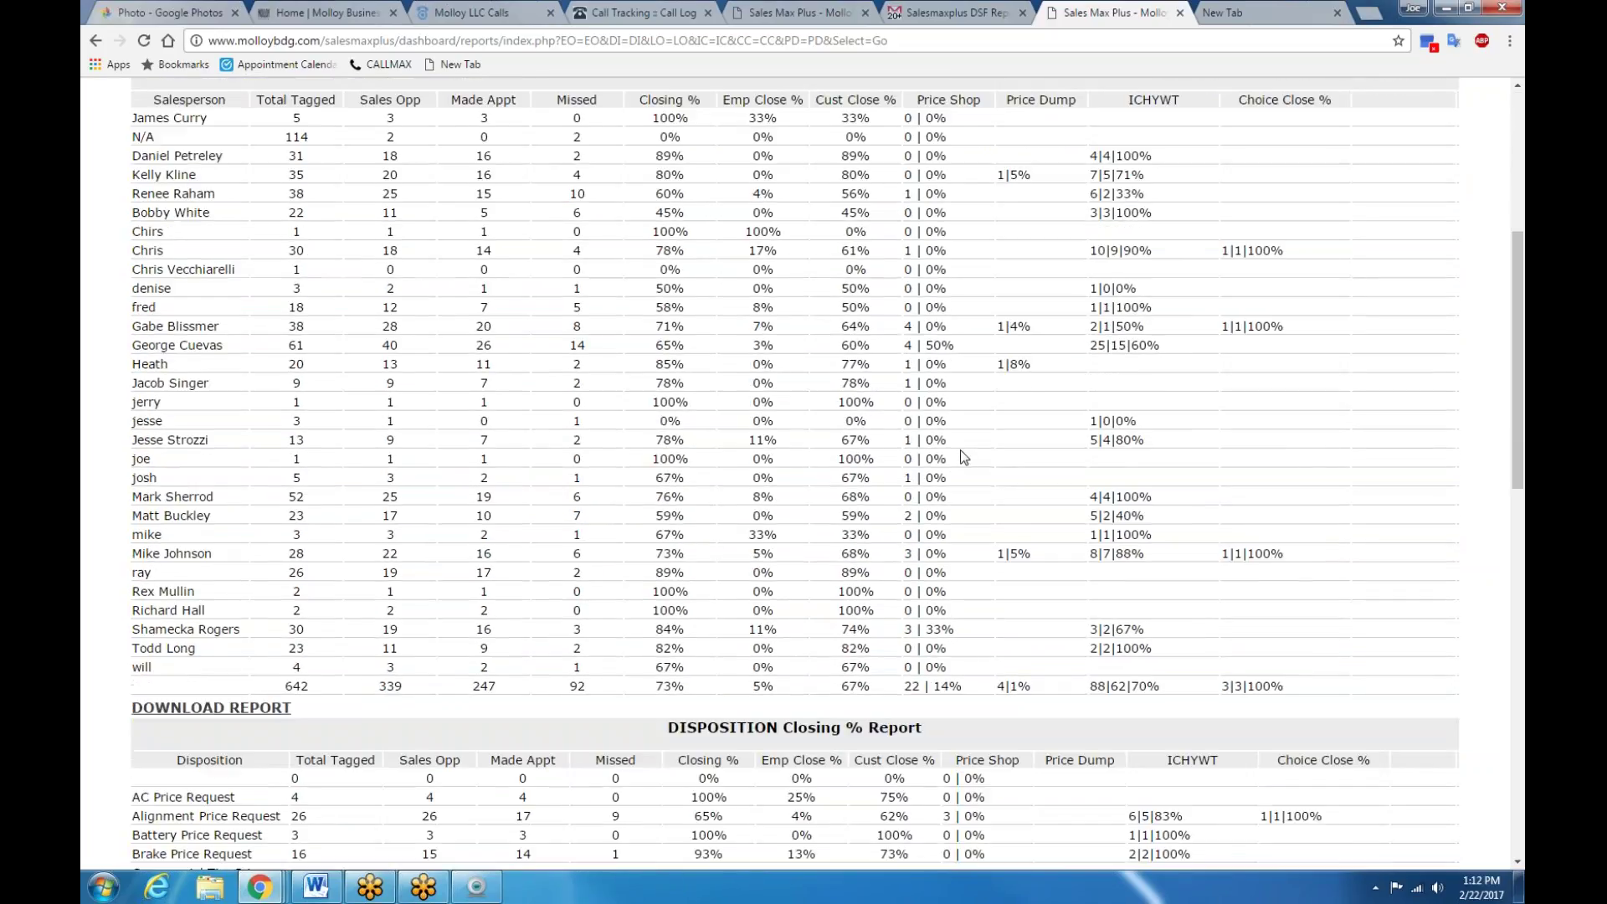
pyautogui.scroll(3, 605, 614)
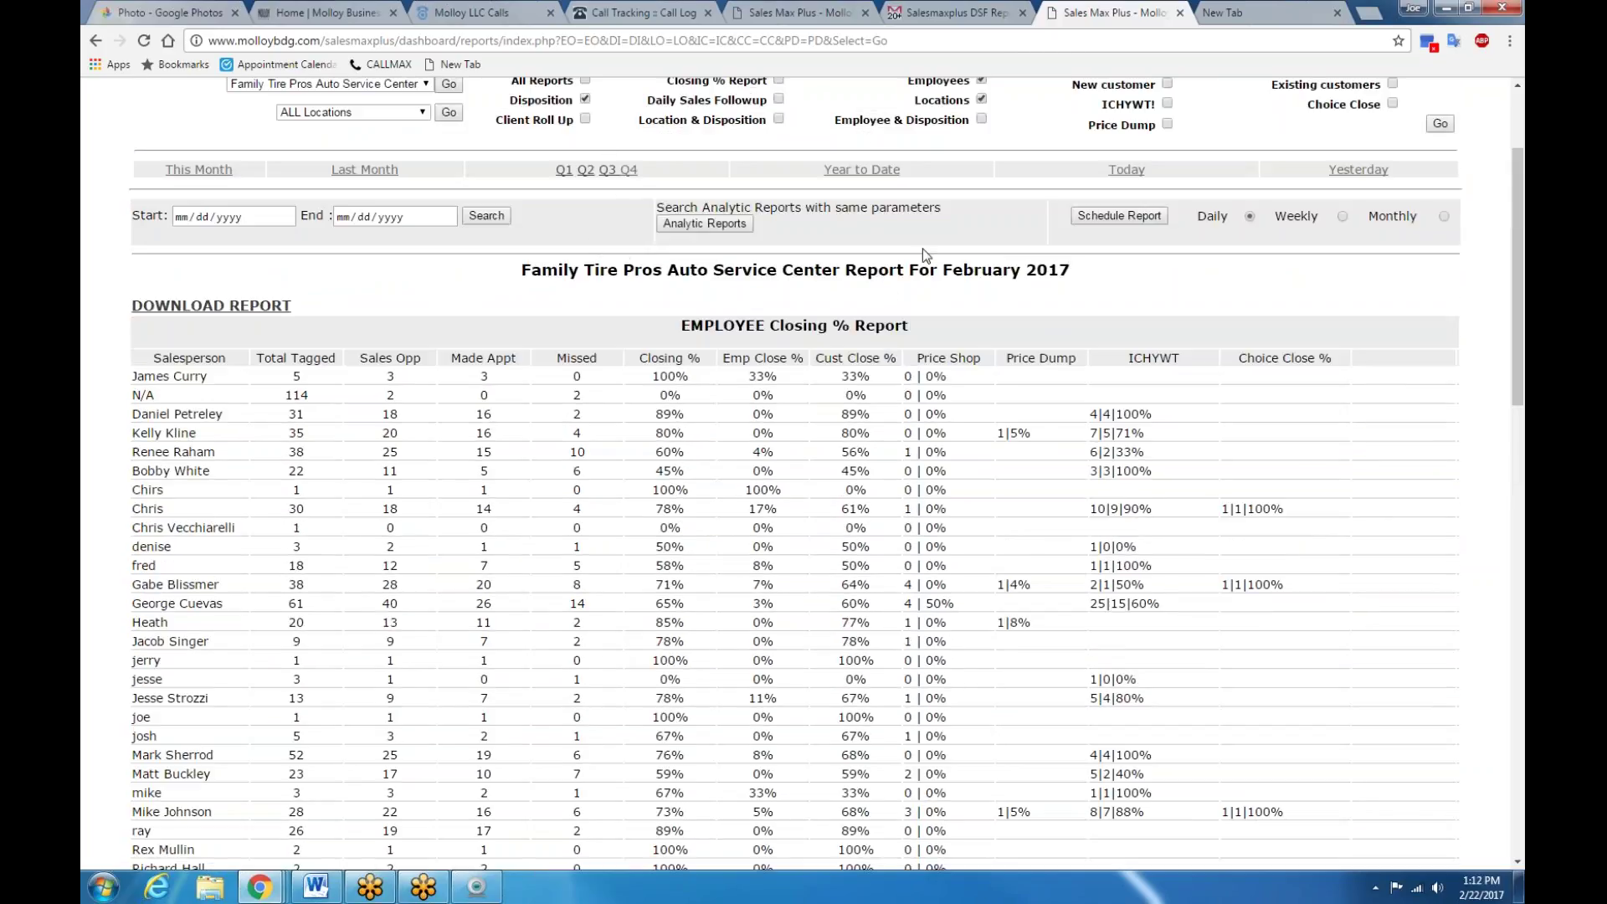
pyautogui.scroll(-5, 938, 366)
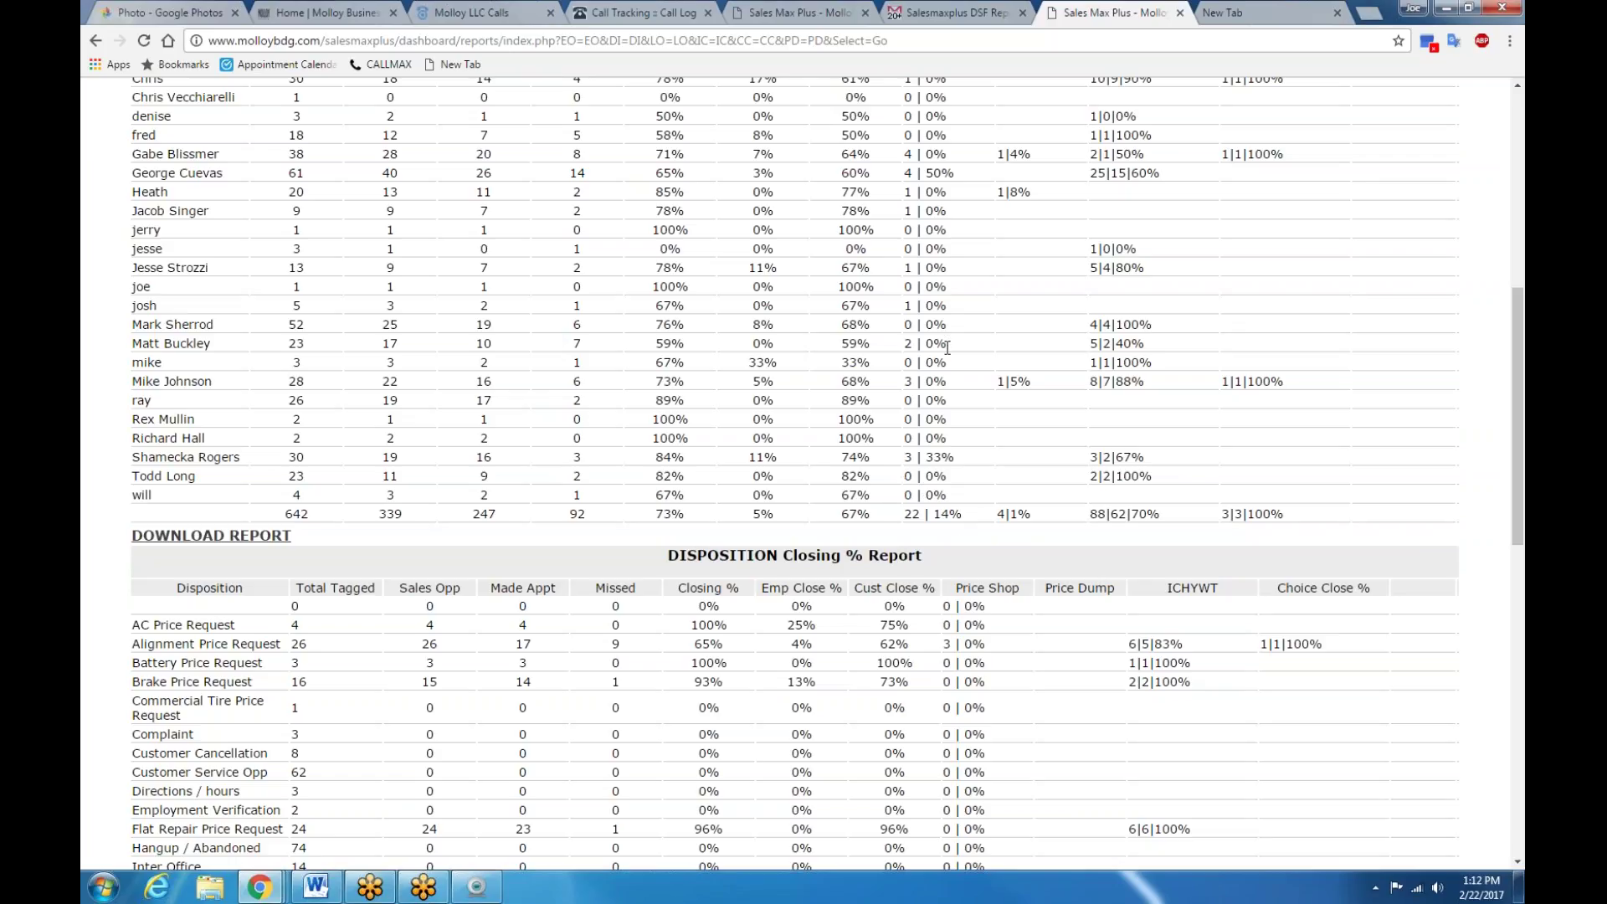
pyautogui.scroll(3, 925, 323)
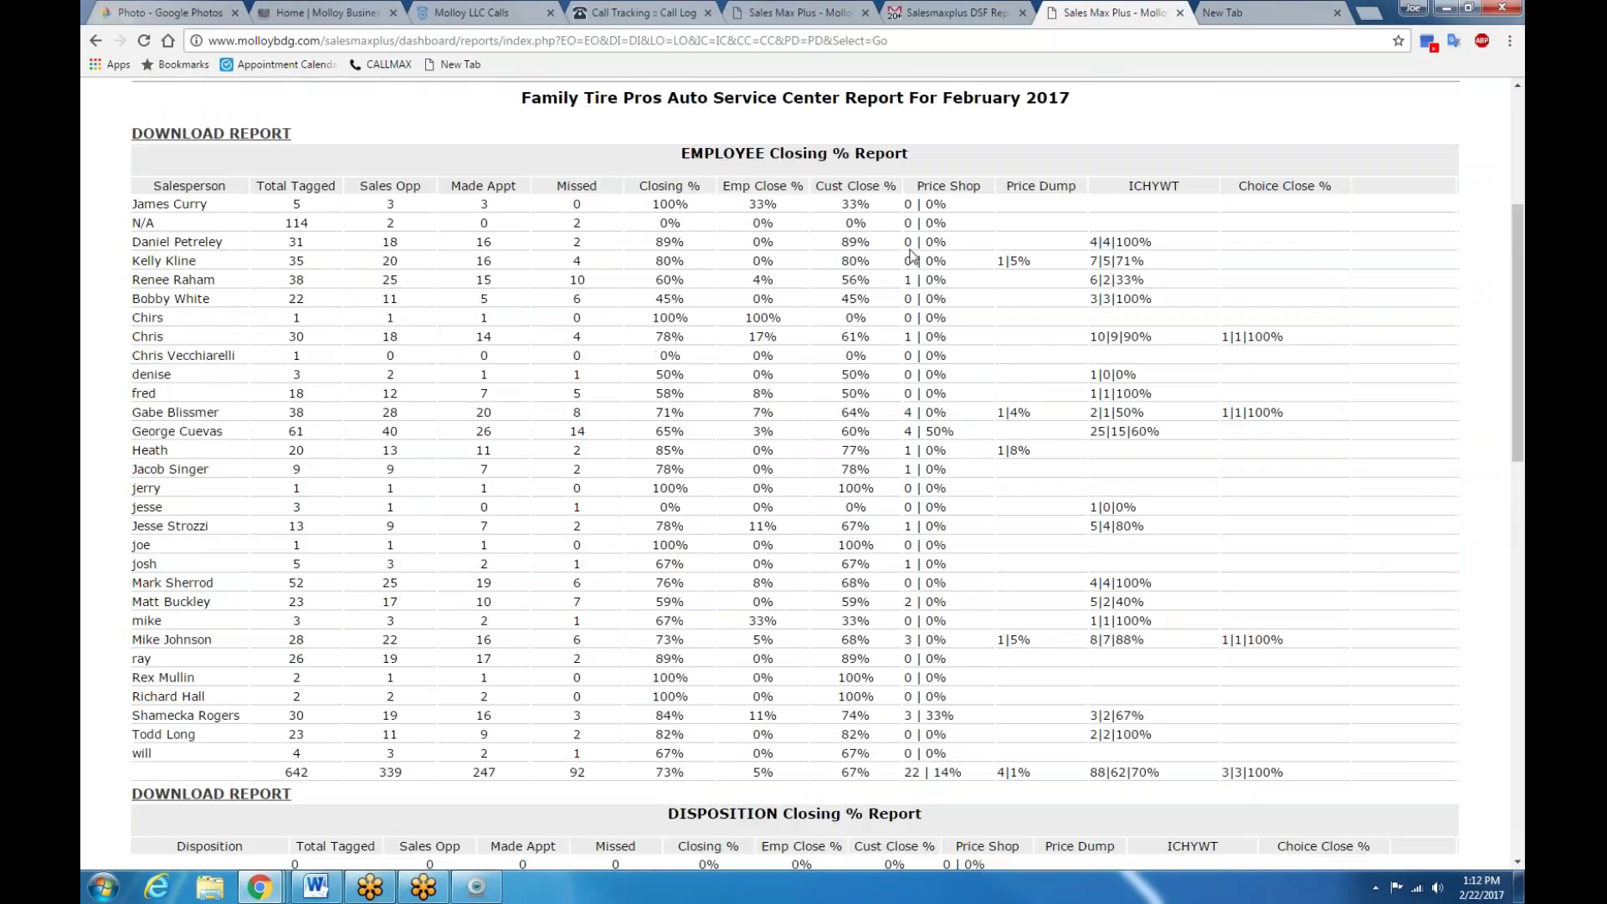
pyautogui.scroll(-1, 887, 642)
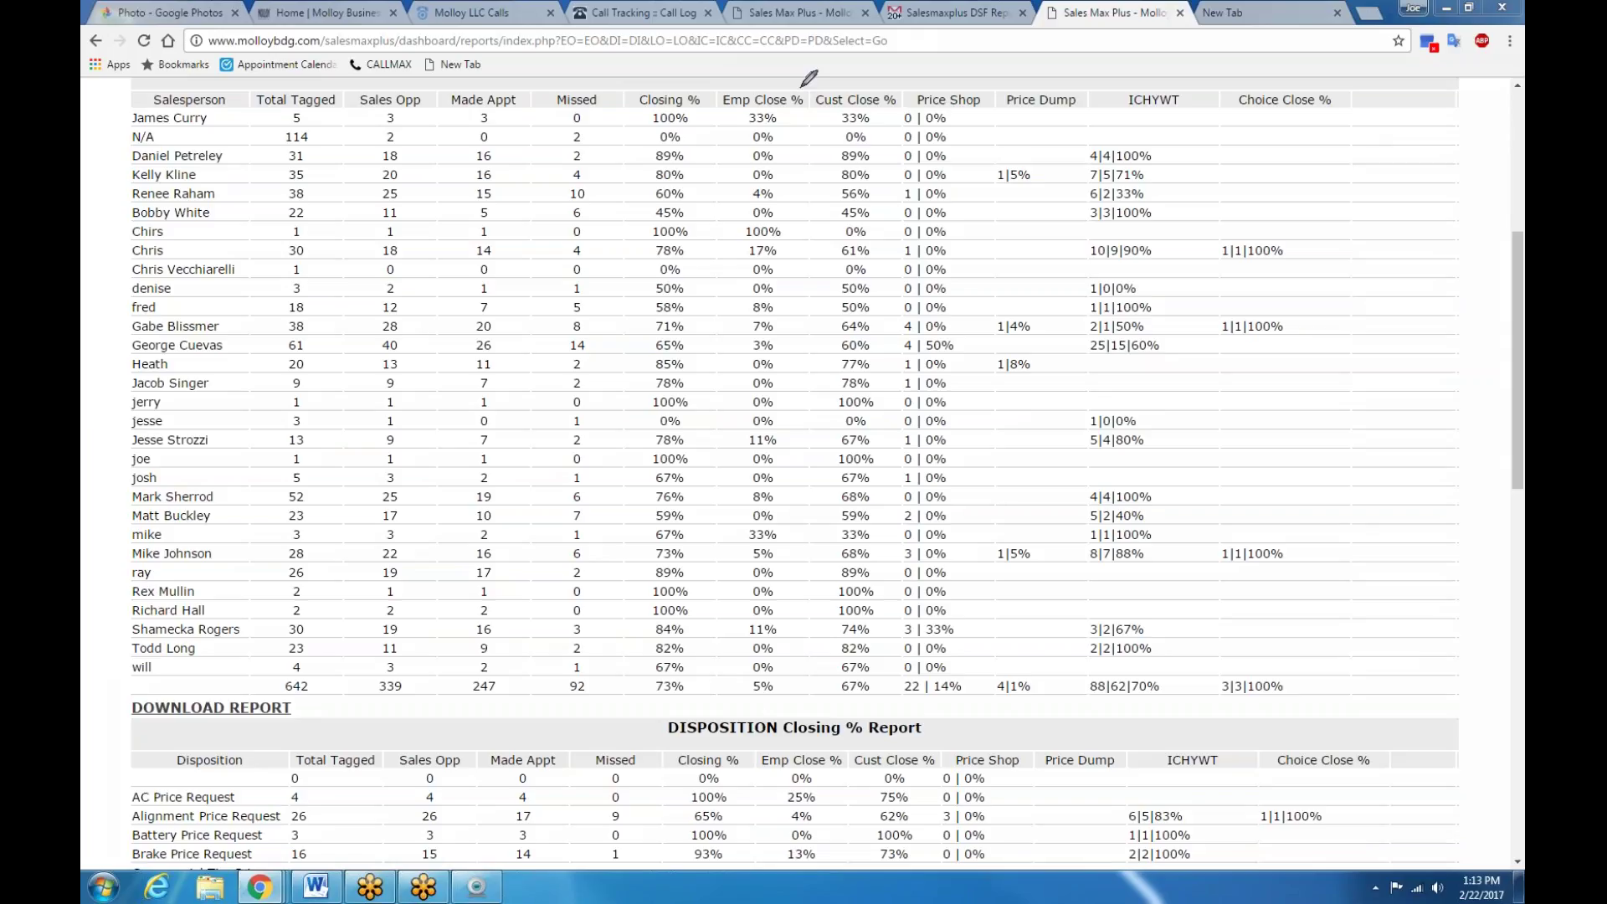
# Step: Circle the Emp Close % header, then scroll down to the LOF Price Request row (96%)
pyautogui.moveTo(800, 84)
pyautogui.mouseDown()
pyautogui.moveTo(729, 86)
pyautogui.moveTo(721, 116)
pyautogui.moveTo(880, 125)
pyautogui.moveTo(894, 102)
pyautogui.moveTo(858, 94)
pyautogui.mouseUp()
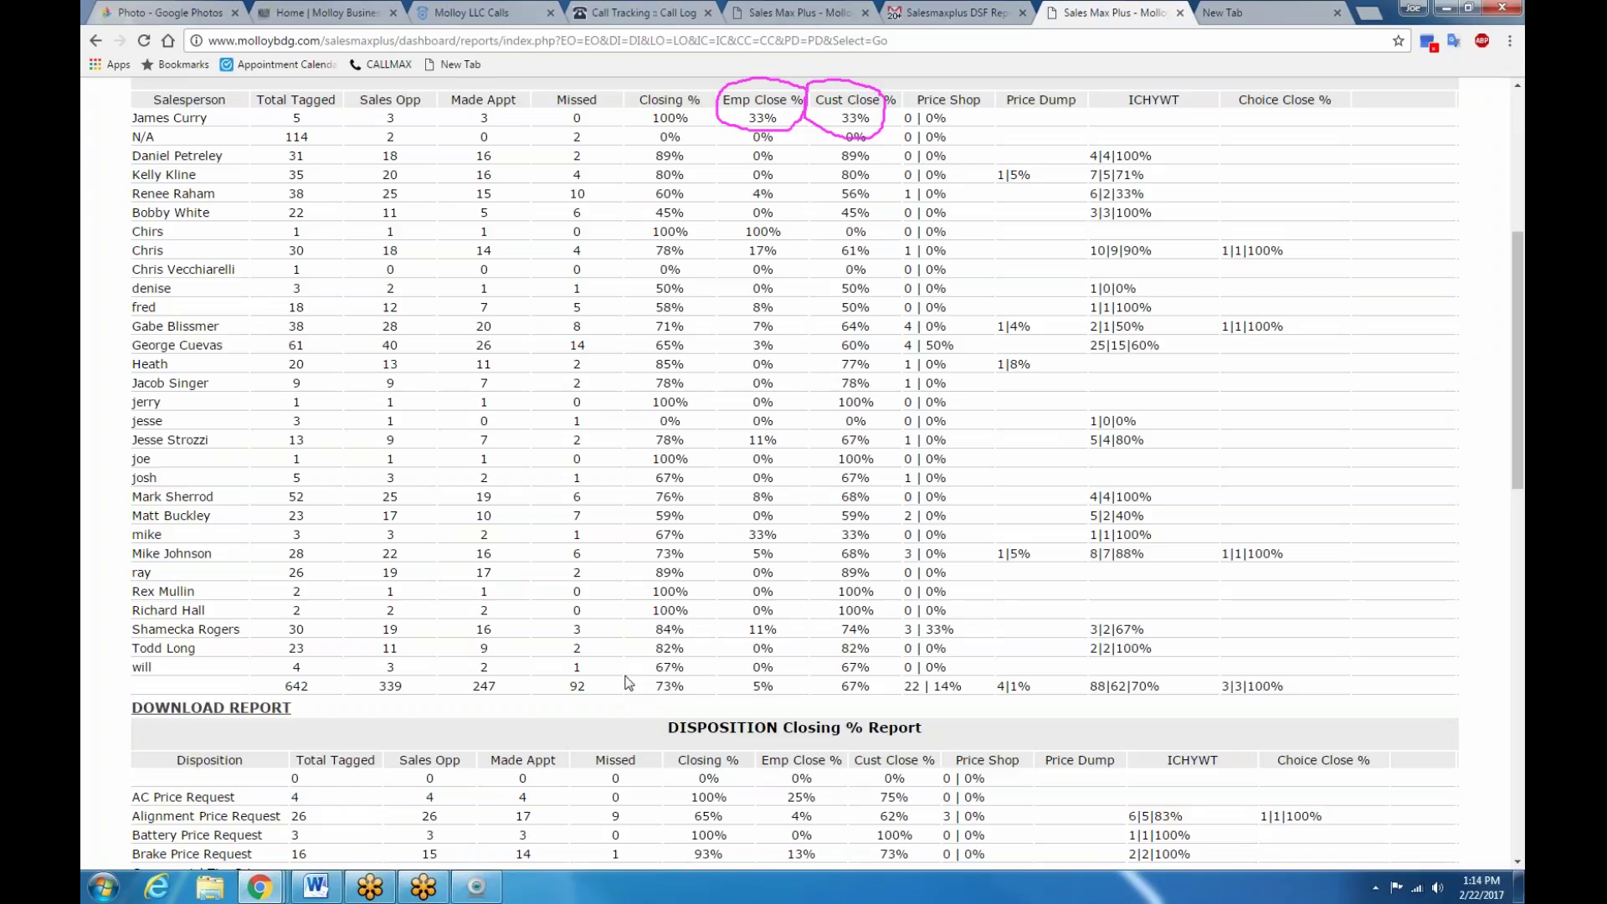
pyautogui.scroll(-1, 624, 676)
pyautogui.scroll(-4, 624, 676)
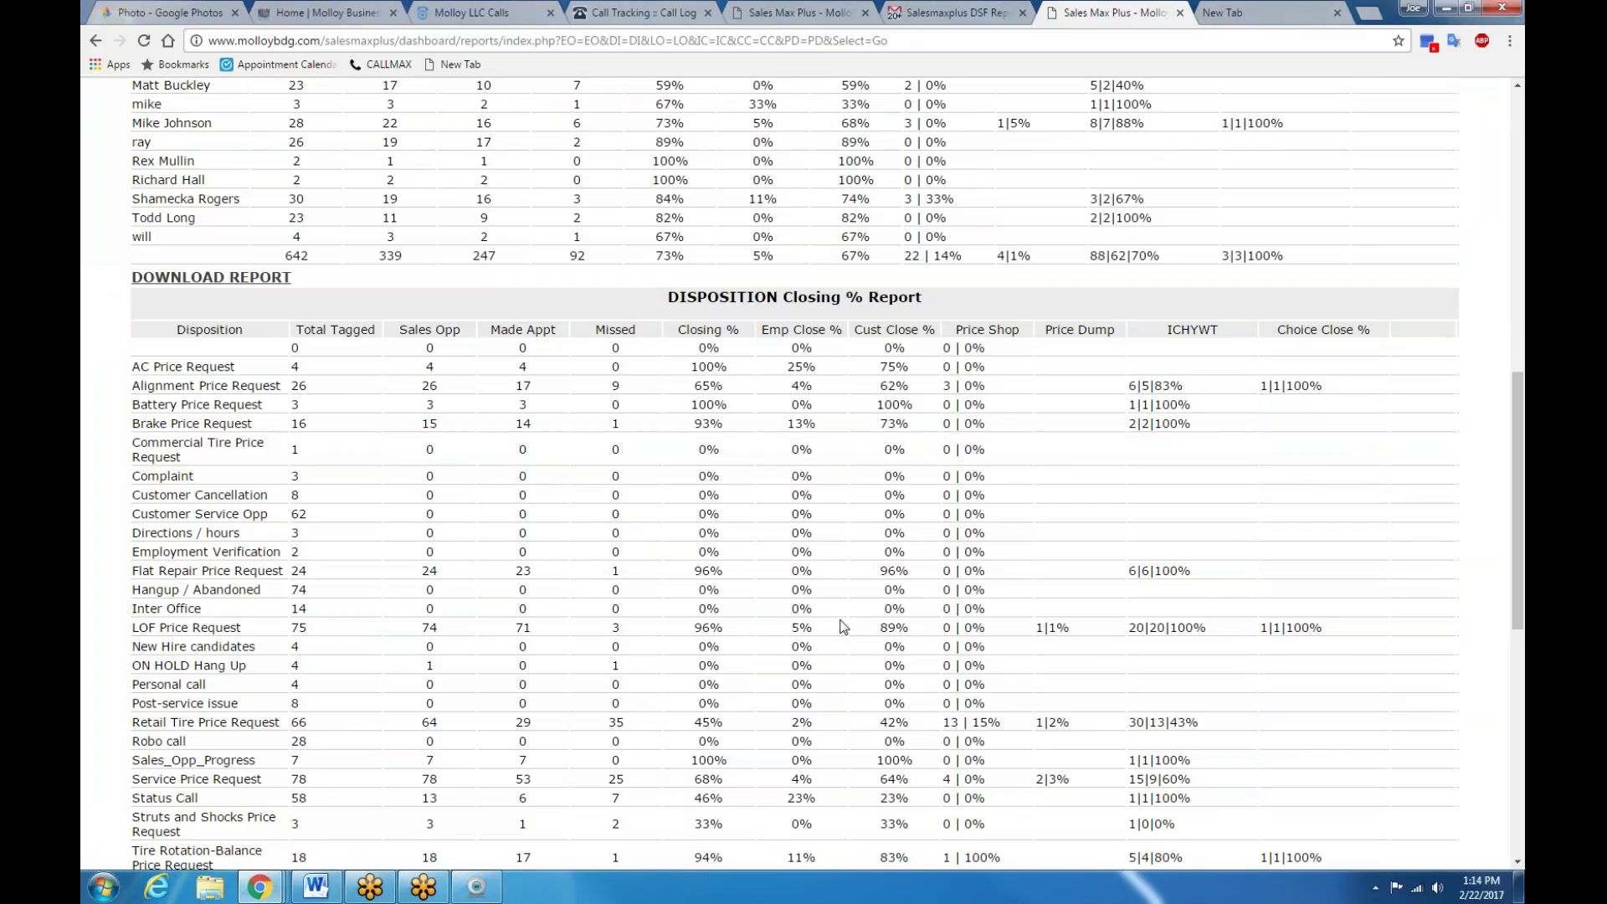
pyautogui.scroll(-1, 843, 626)
pyautogui.scroll(-3, 843, 626)
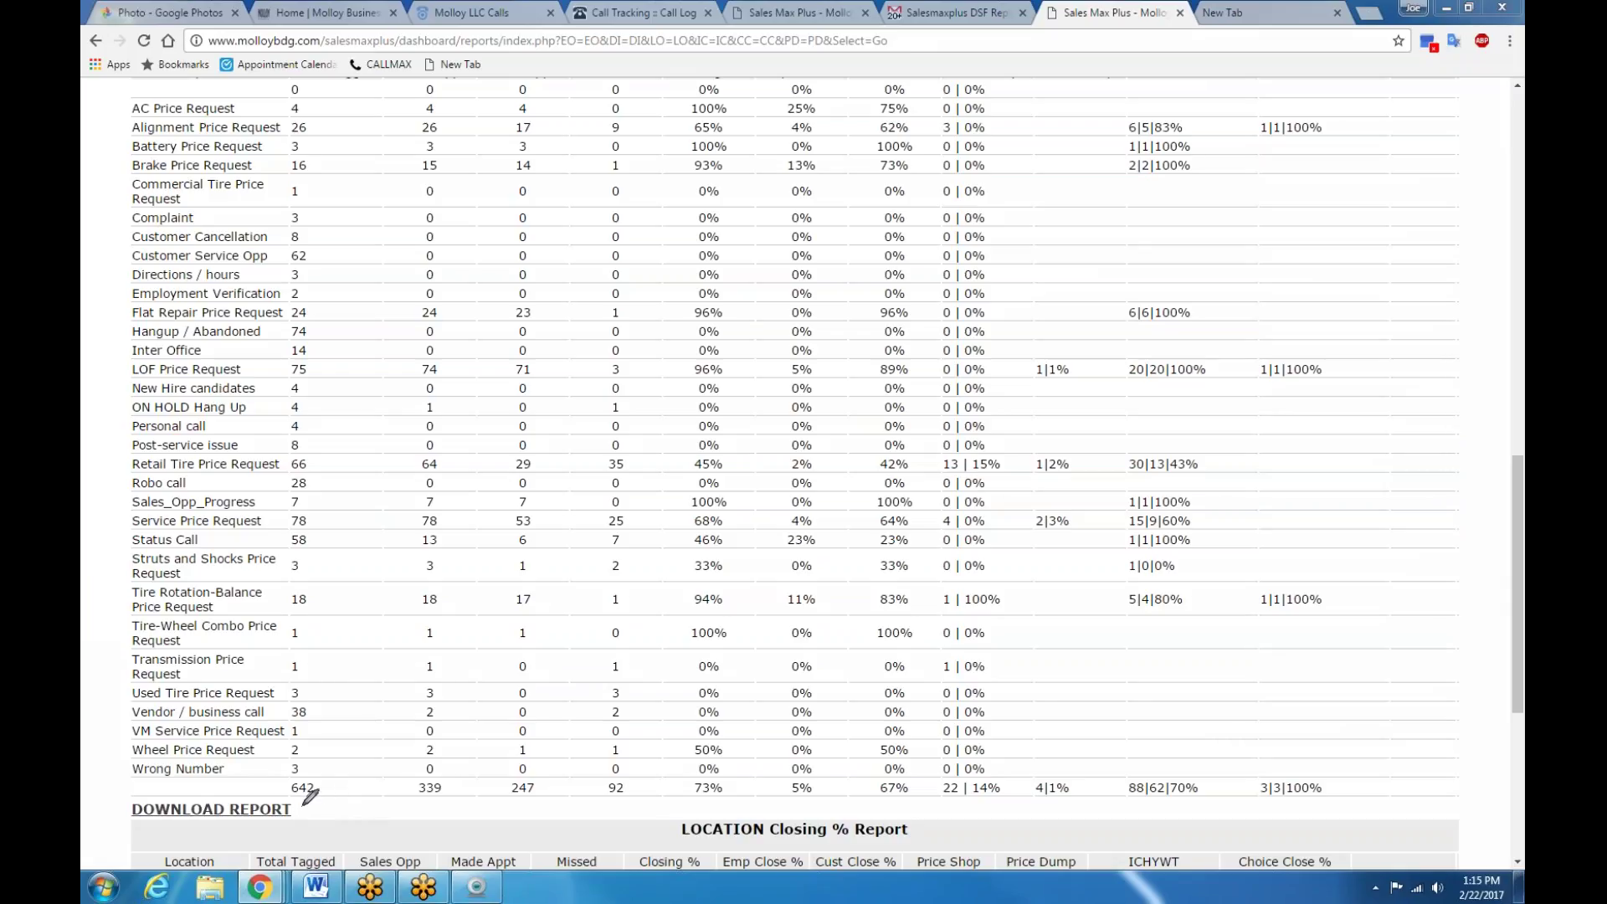
pyautogui.moveTo(309, 795)
pyautogui.mouseDown()
pyautogui.moveTo(333, 776)
pyautogui.moveTo(279, 778)
pyautogui.moveTo(295, 791)
pyautogui.mouseUp()
pyautogui.moveTo(425, 805)
pyautogui.mouseDown()
pyautogui.moveTo(455, 790)
pyautogui.moveTo(435, 764)
pyautogui.moveTo(423, 805)
pyautogui.moveTo(532, 804)
pyautogui.moveTo(551, 782)
pyautogui.moveTo(536, 762)
pyautogui.moveTo(507, 768)
pyautogui.moveTo(507, 795)
pyautogui.mouseUp()
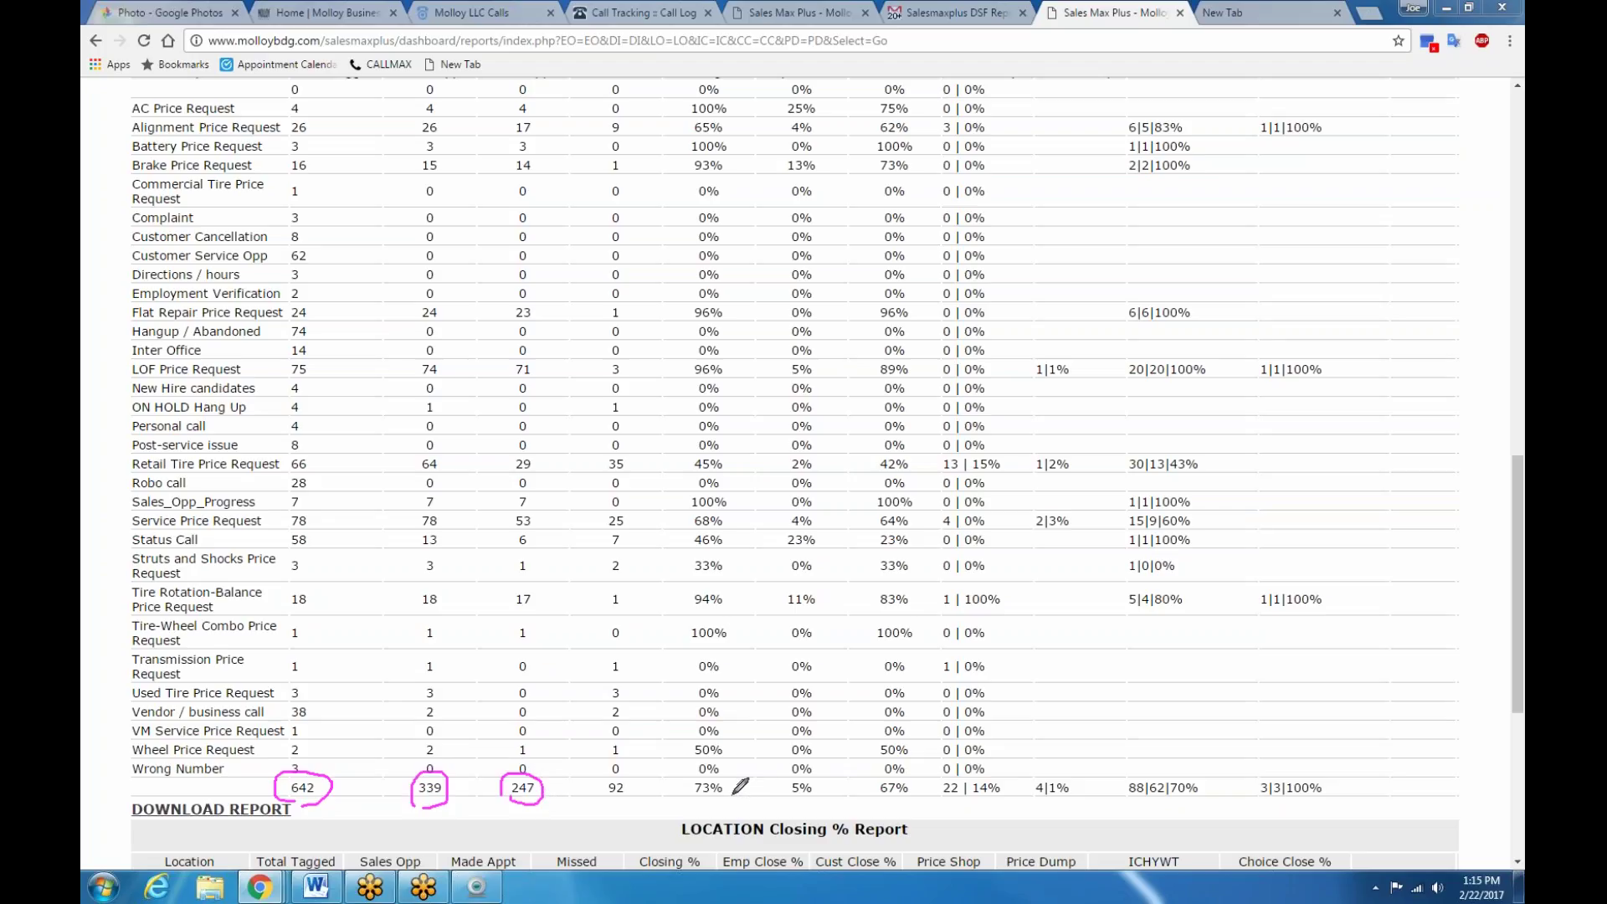
pyautogui.moveTo(635, 789)
pyautogui.mouseDown()
pyautogui.moveTo(615, 770)
pyautogui.moveTo(594, 786)
pyautogui.moveTo(634, 785)
pyautogui.mouseUp()
pyautogui.moveTo(533, 794); pyautogui.dragTo(565, 792)
pyautogui.moveTo(447, 456)
pyautogui.mouseDown()
pyautogui.moveTo(423, 451)
pyautogui.moveTo(419, 476)
pyautogui.moveTo(447, 457)
pyautogui.mouseUp()
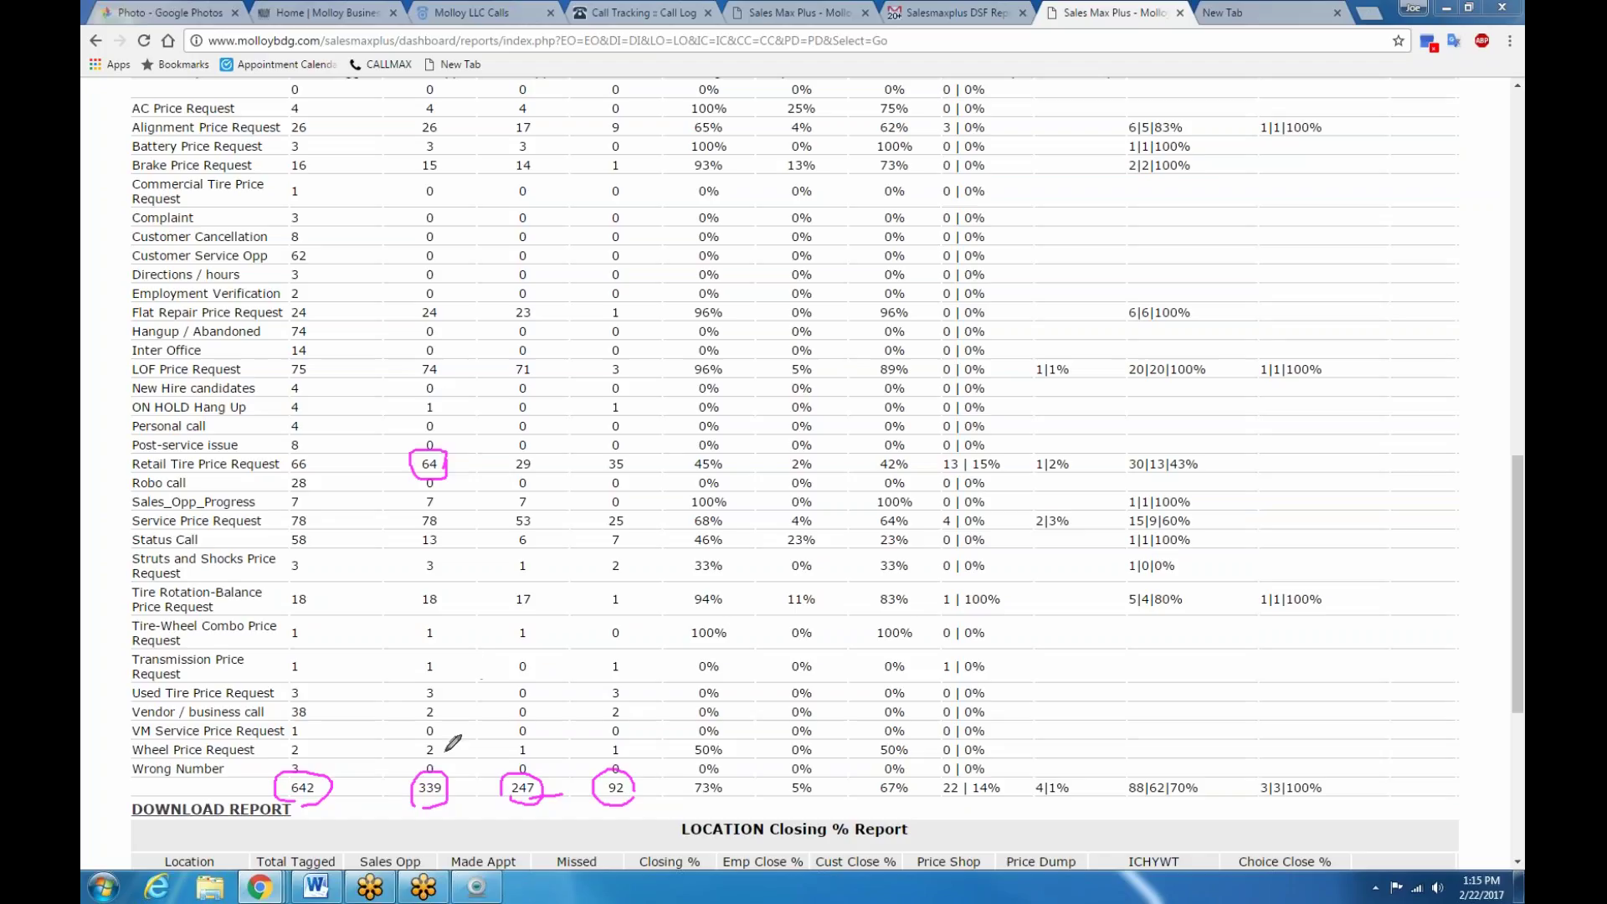
pyautogui.moveTo(431, 801); pyautogui.dragTo(457, 779)
pyautogui.moveTo(444, 471); pyautogui.dragTo(454, 460)
pyautogui.moveTo(452, 111)
pyautogui.mouseDown()
pyautogui.moveTo(413, 111)
pyautogui.moveTo(466, 118)
pyautogui.moveTo(415, 166)
pyautogui.moveTo(443, 157)
pyautogui.mouseUp()
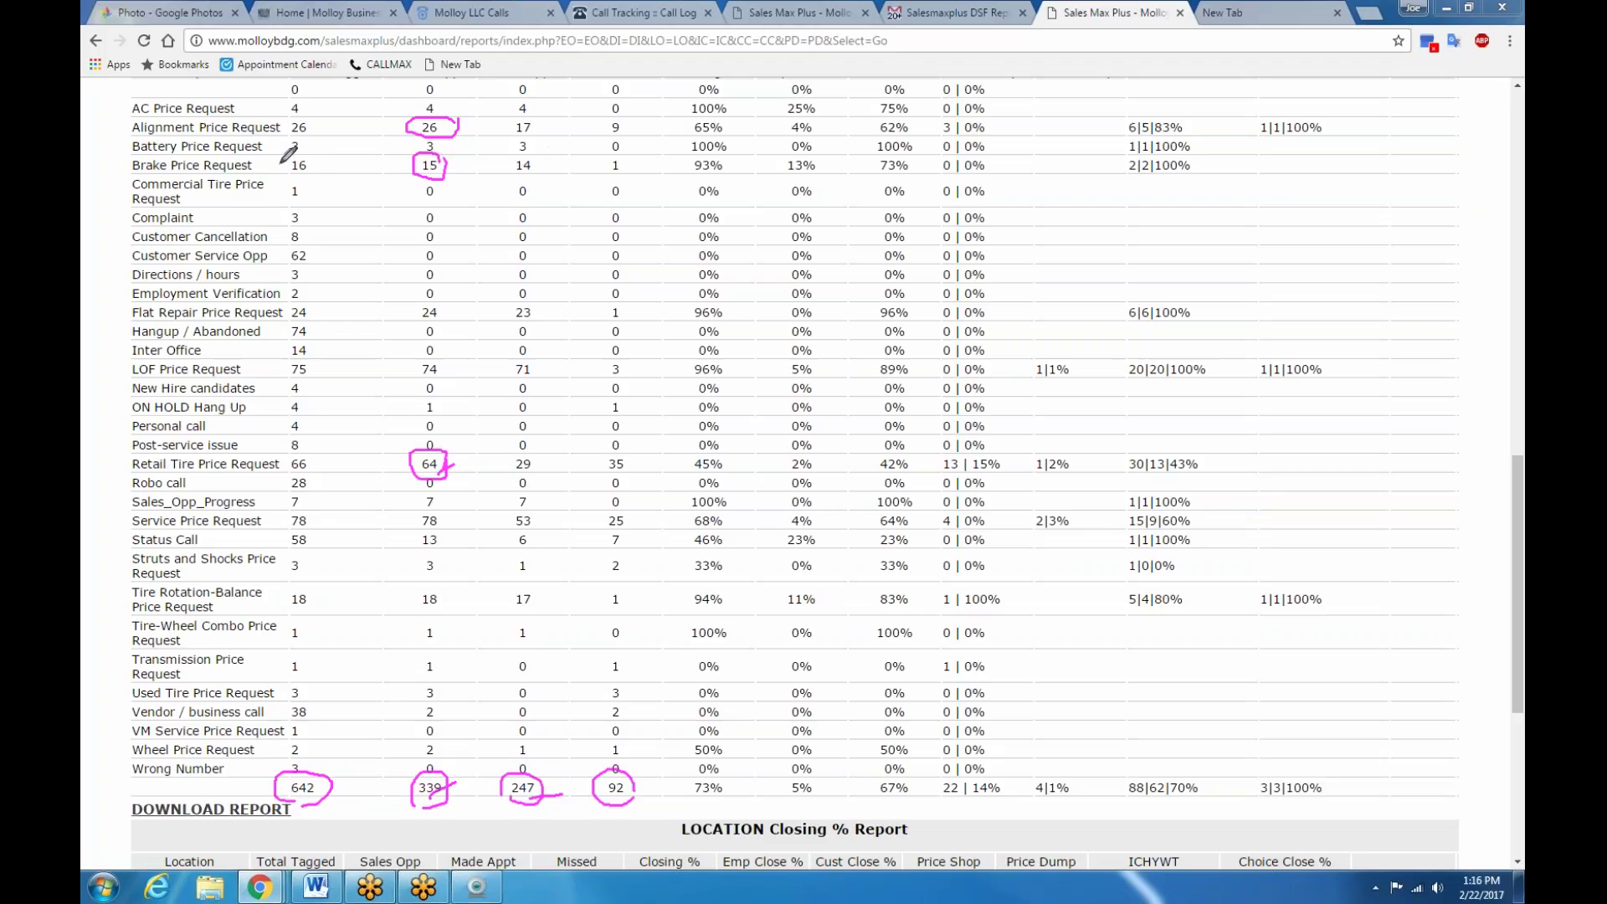
pyautogui.moveTo(677, 170)
pyautogui.mouseDown()
pyautogui.moveTo(751, 172)
pyautogui.moveTo(710, 152)
pyautogui.moveTo(685, 173)
pyautogui.mouseUp()
pyautogui.moveTo(457, 168); pyautogui.dragTo(442, 168)
pyautogui.moveTo(452, 127); pyautogui.dragTo(503, 126)
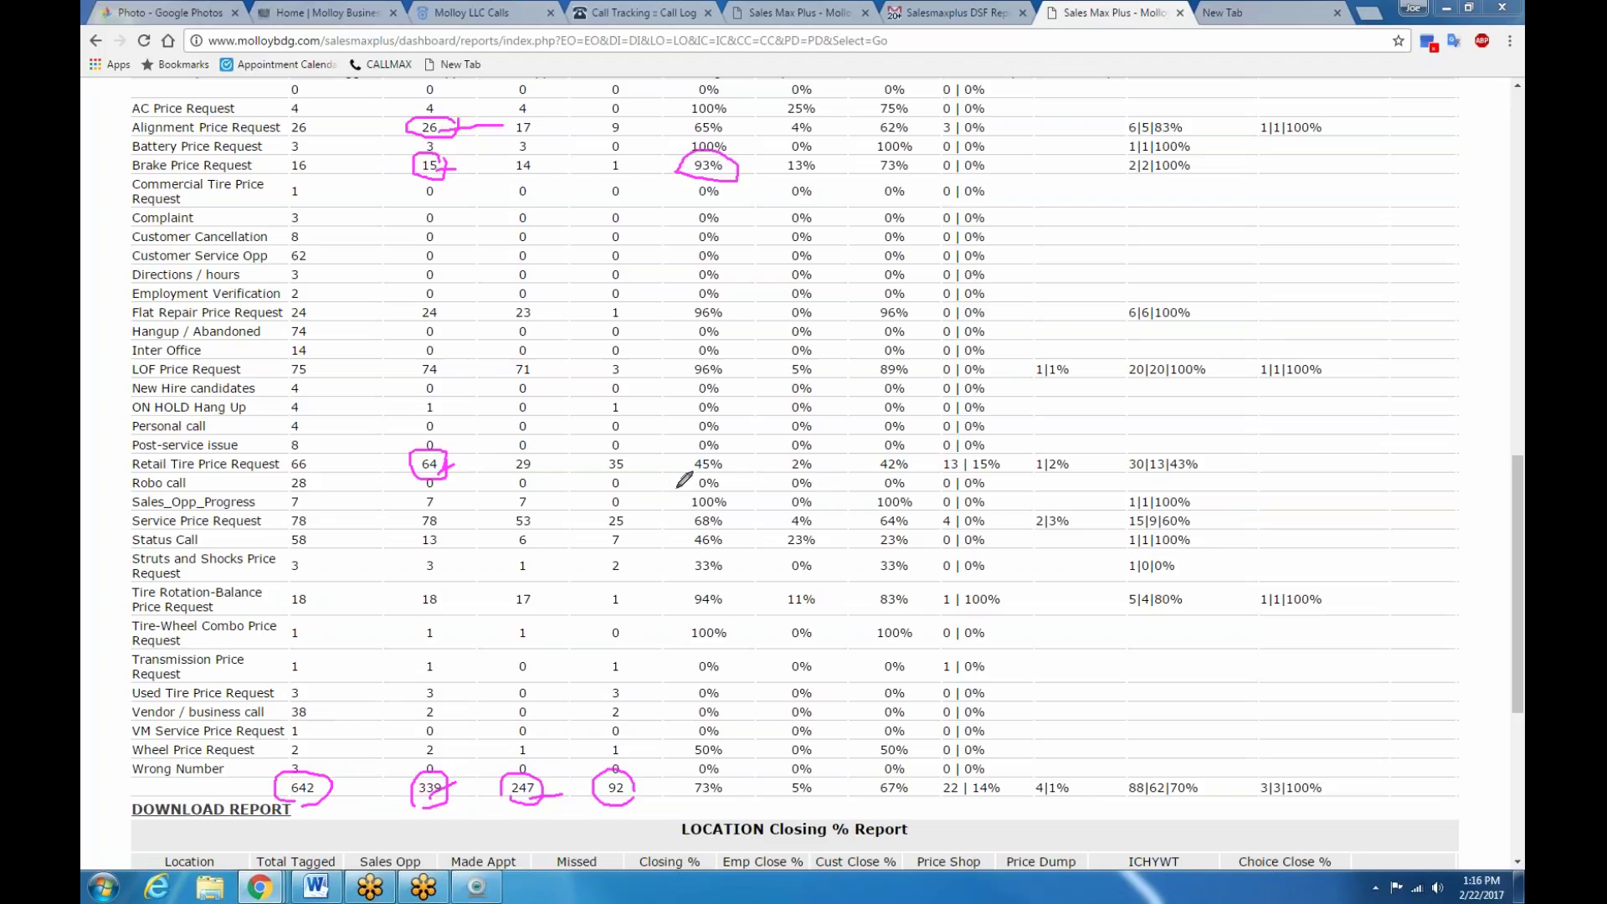
pyautogui.moveTo(722, 471)
pyautogui.mouseDown()
pyautogui.moveTo(738, 447)
pyautogui.moveTo(682, 452)
pyautogui.moveTo(708, 485)
pyautogui.moveTo(725, 473)
pyautogui.mouseUp()
pyautogui.moveTo(1005, 456)
pyautogui.mouseDown()
pyautogui.moveTo(929, 445)
pyautogui.moveTo(950, 475)
pyautogui.moveTo(1008, 455)
pyautogui.mouseUp()
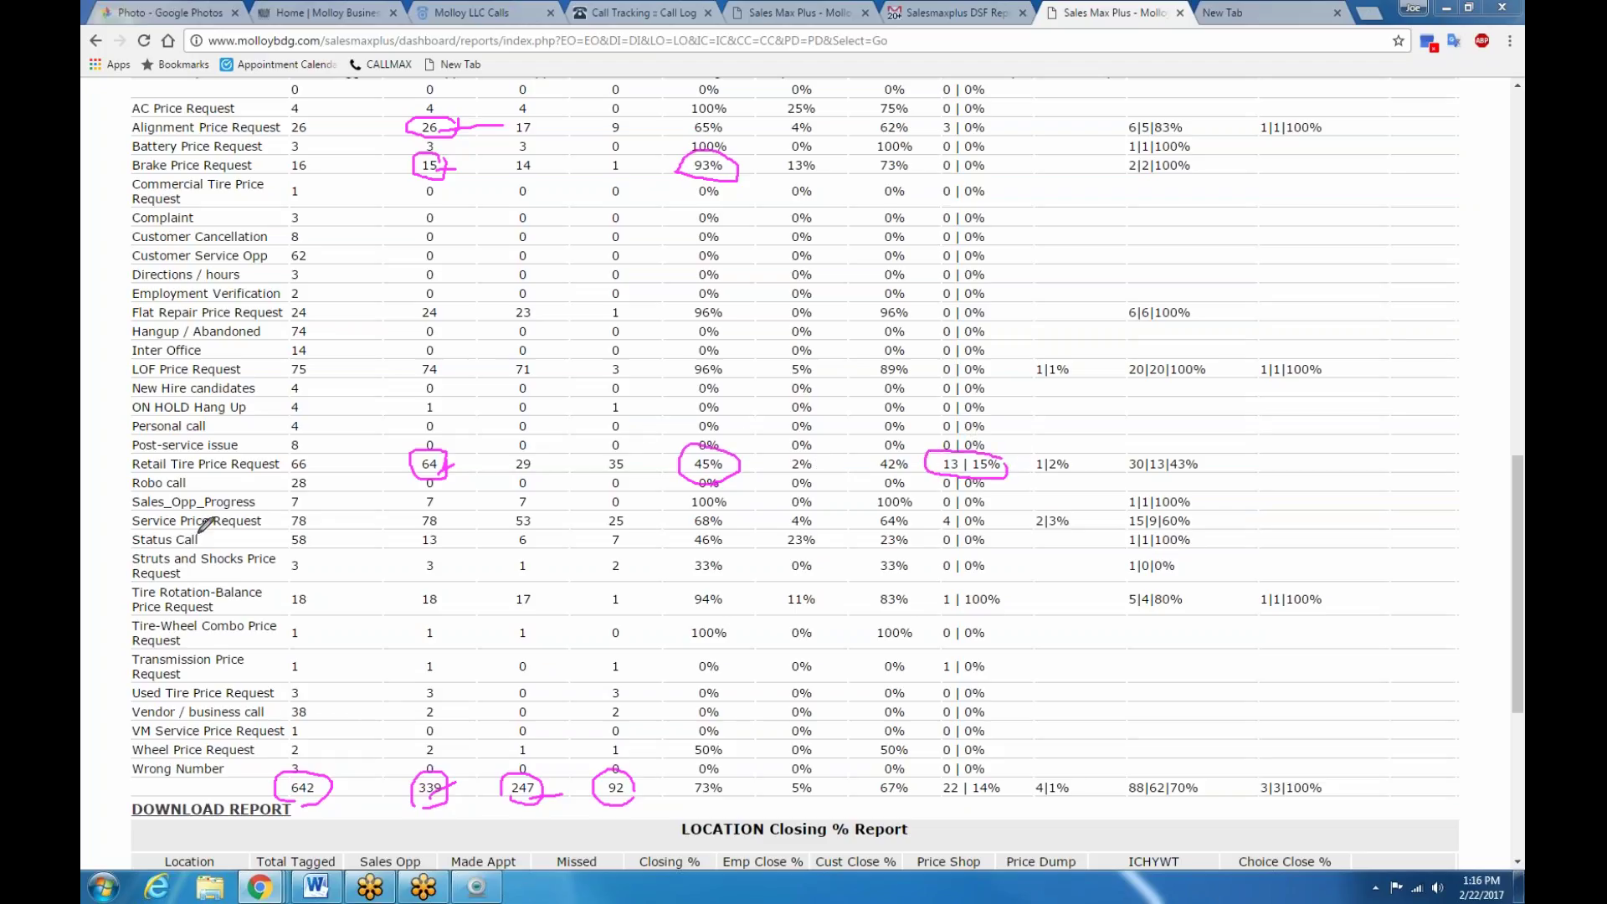
pyautogui.press('e')
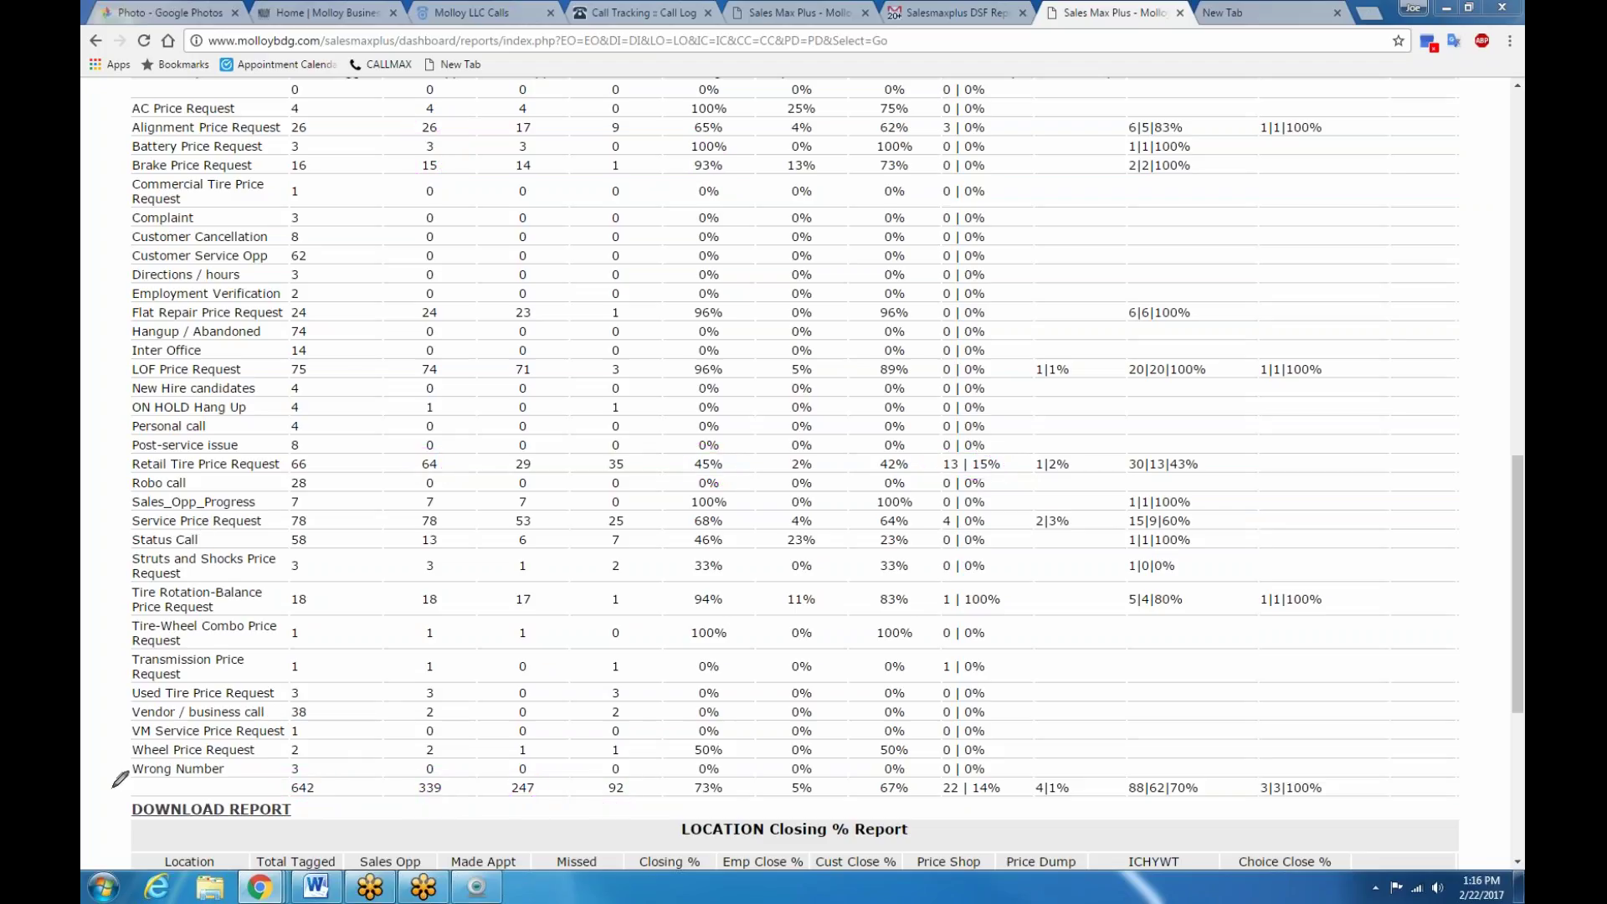
pyautogui.press('Escape')
pyautogui.scroll(2, 1388, 489)
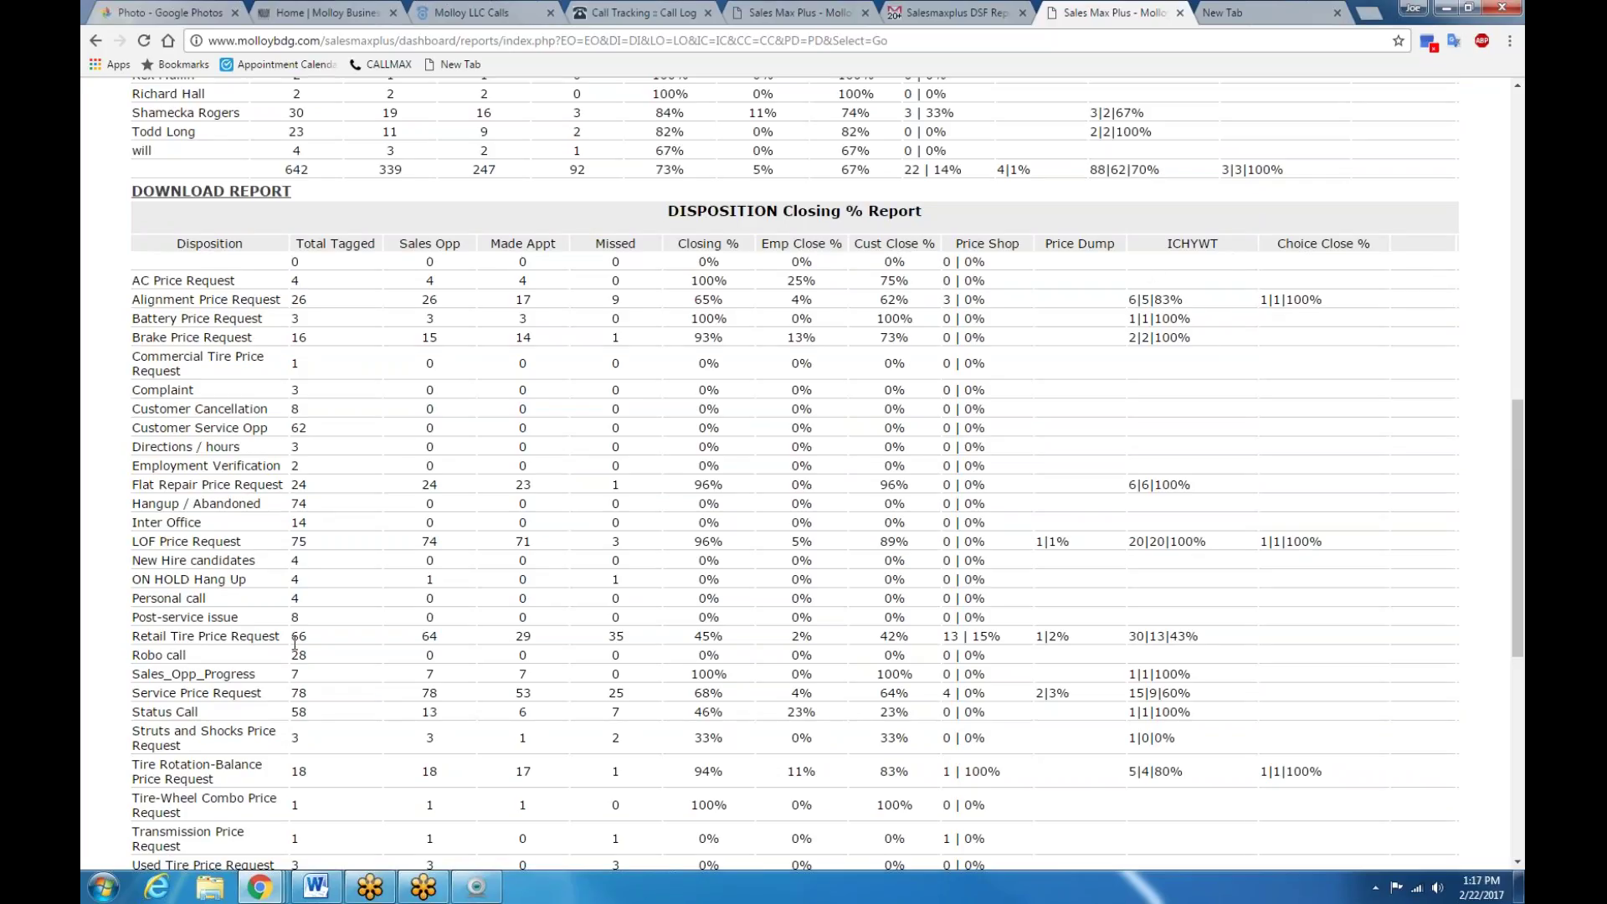
# Step: Mark the ICHYWT and Choice Close % column headers with the pen, then erase the marks
pyautogui.hotkey('ctrl', '2')
pyautogui.moveTo(1242, 267)
pyautogui.mouseDown()
pyautogui.moveTo(1229, 227)
pyautogui.moveTo(1154, 255)
pyautogui.moveTo(1242, 250)
pyautogui.mouseUp()
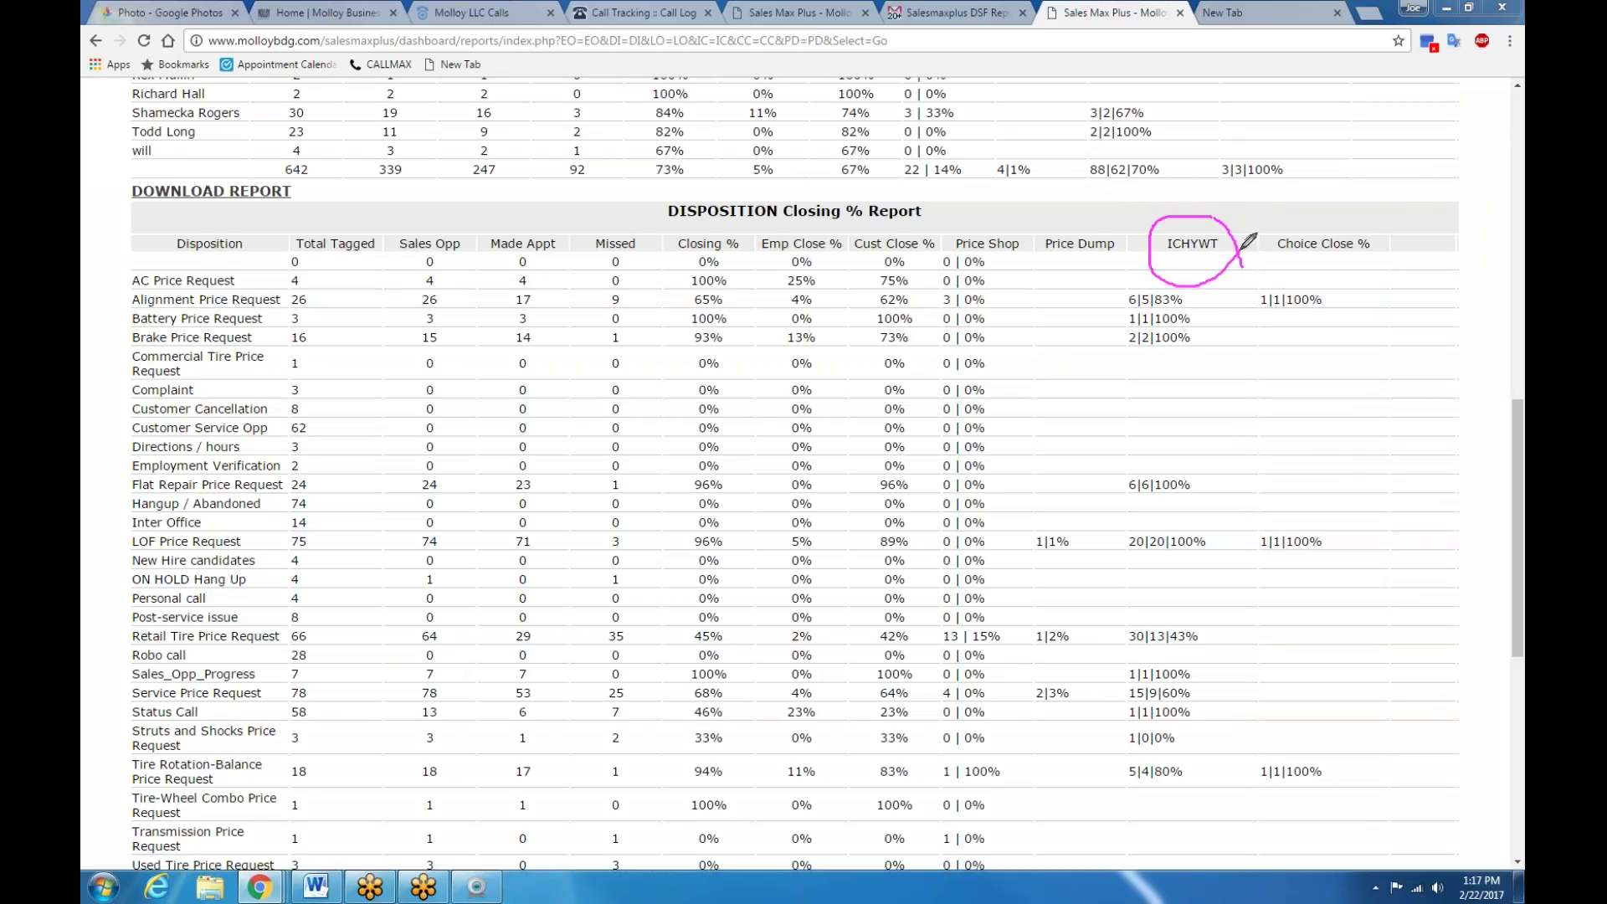
pyautogui.moveTo(1335, 260)
pyautogui.mouseDown()
pyautogui.moveTo(1268, 214)
pyautogui.moveTo(1282, 266)
pyautogui.moveTo(1336, 266)
pyautogui.mouseUp()
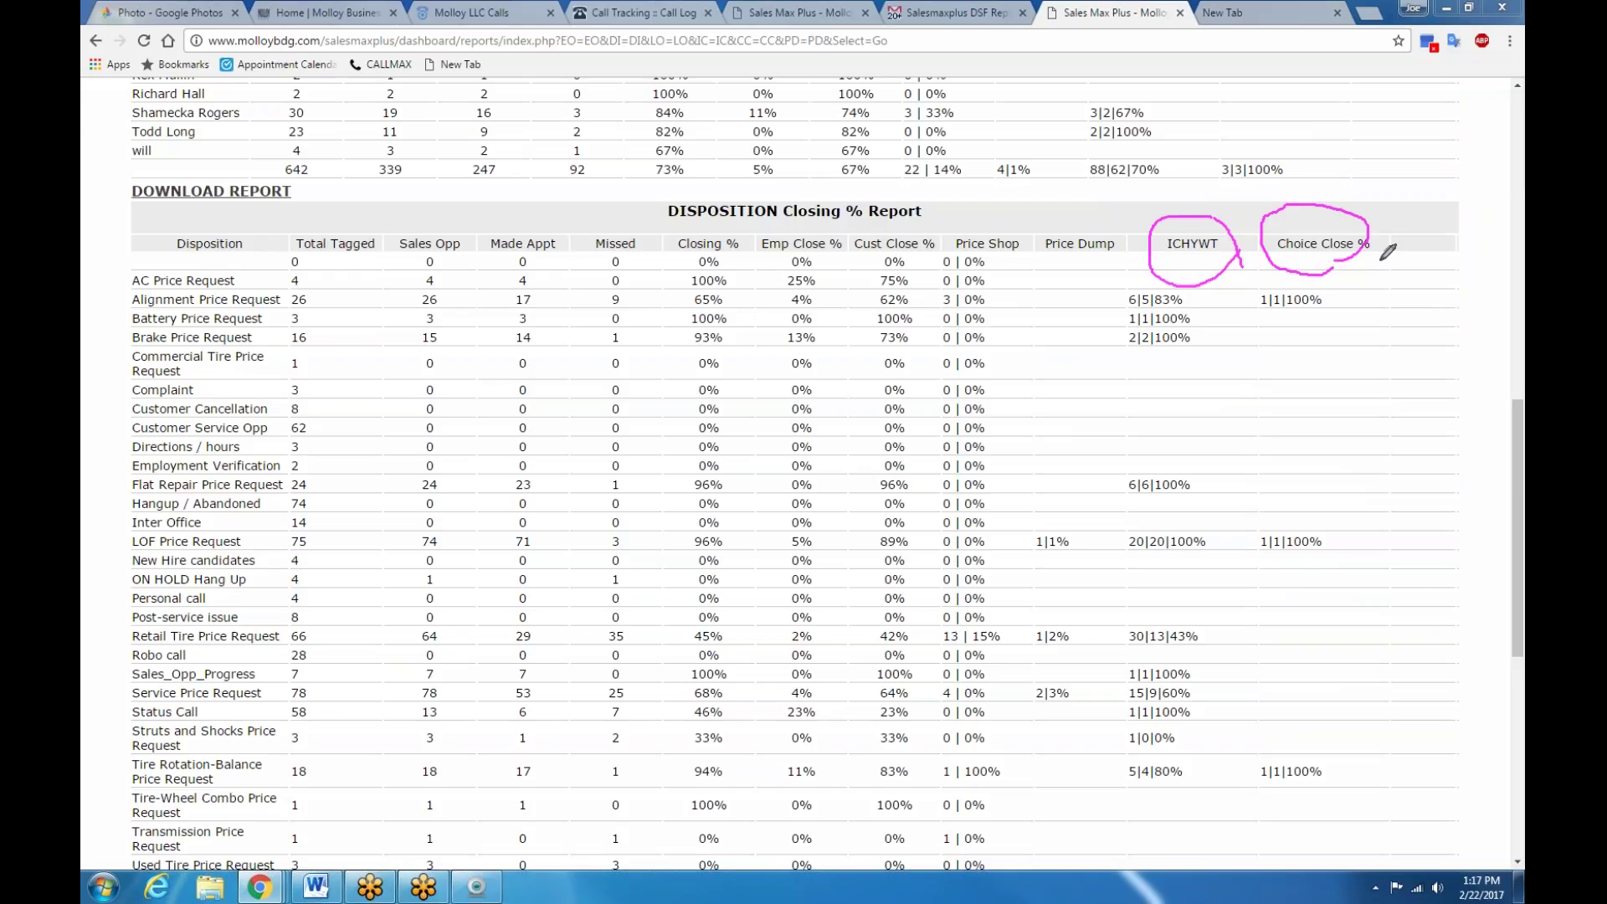
pyautogui.moveTo(1204, 256); pyautogui.dragTo(1207, 283)
pyautogui.press('e')
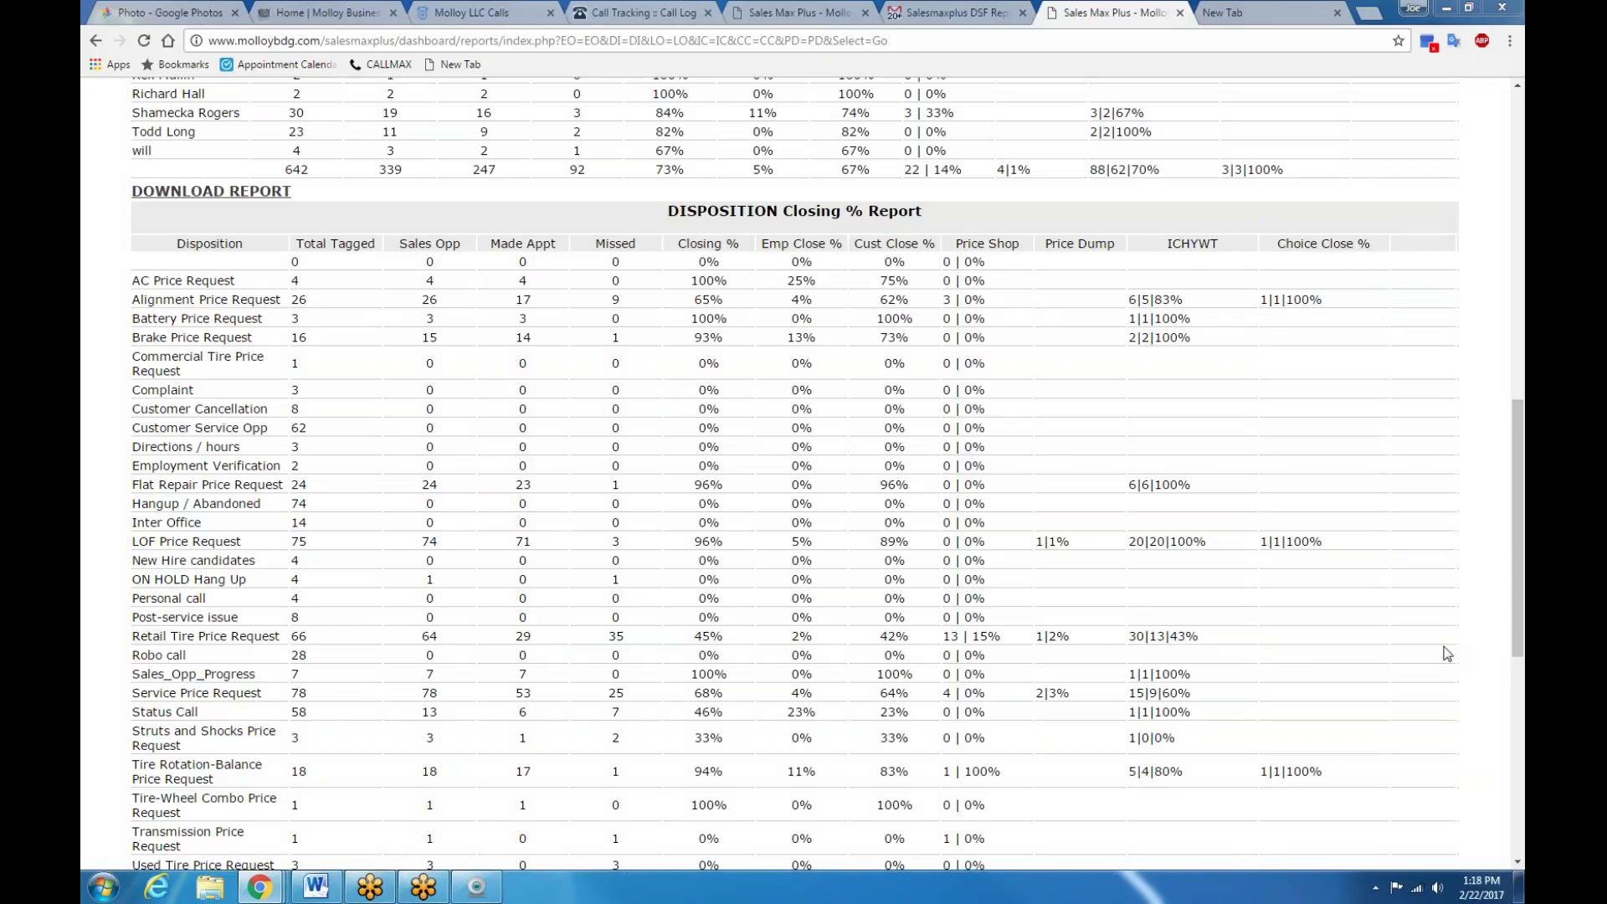
# Step: Circle the 3|3|100% Choice Close total and the 88|62|70% ICHYWT total
pyautogui.scroll(-3, 1447, 654)
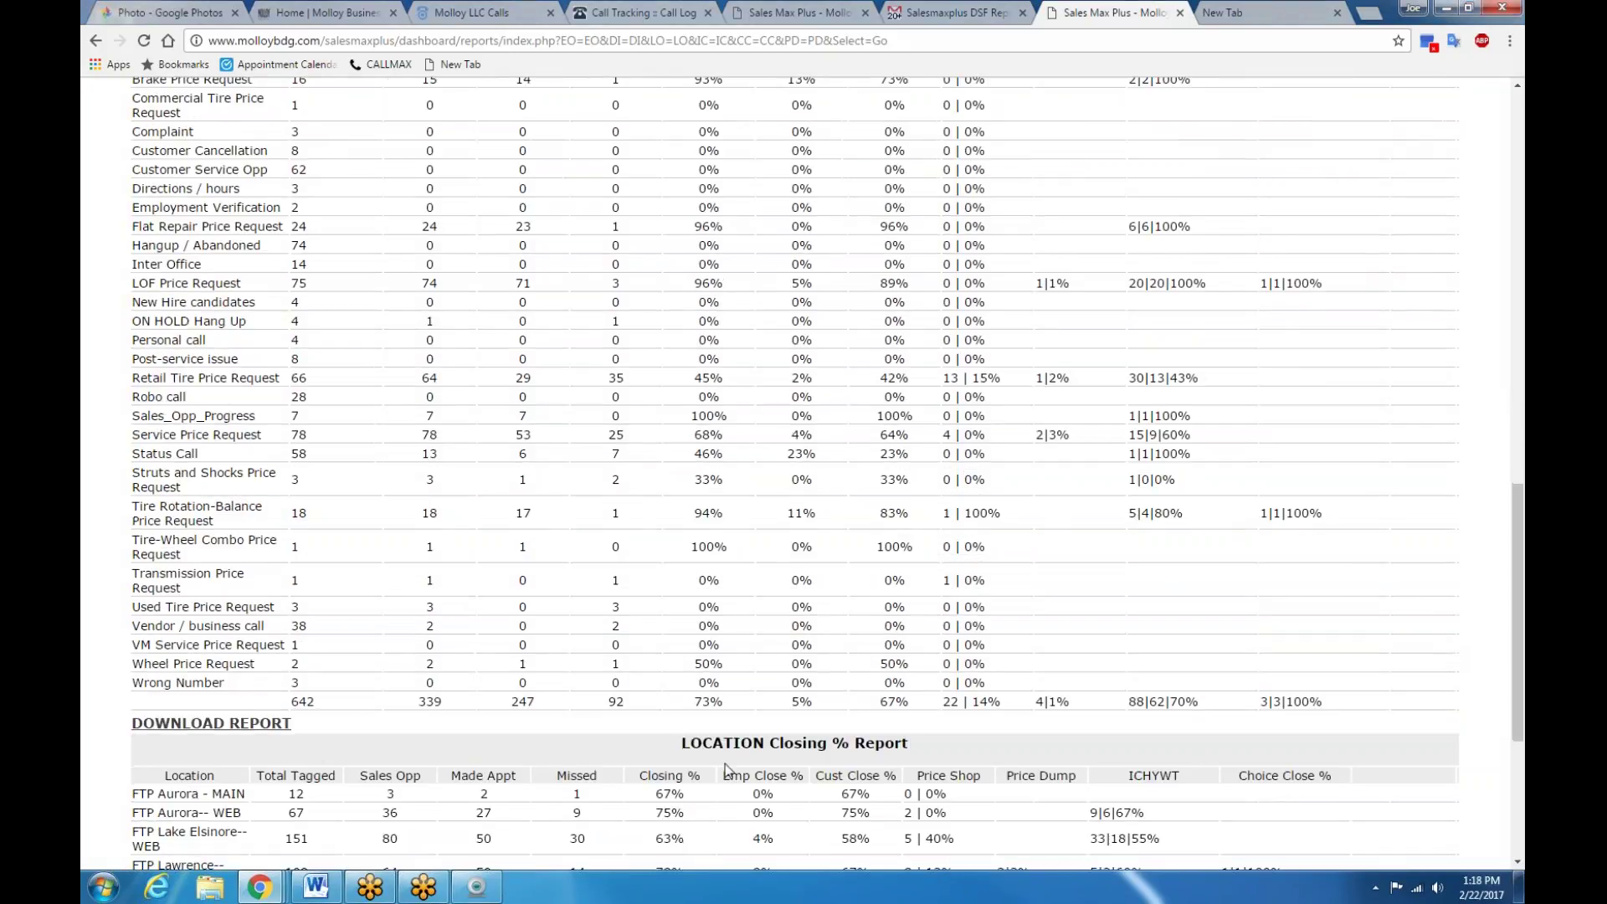
pyautogui.press('p')
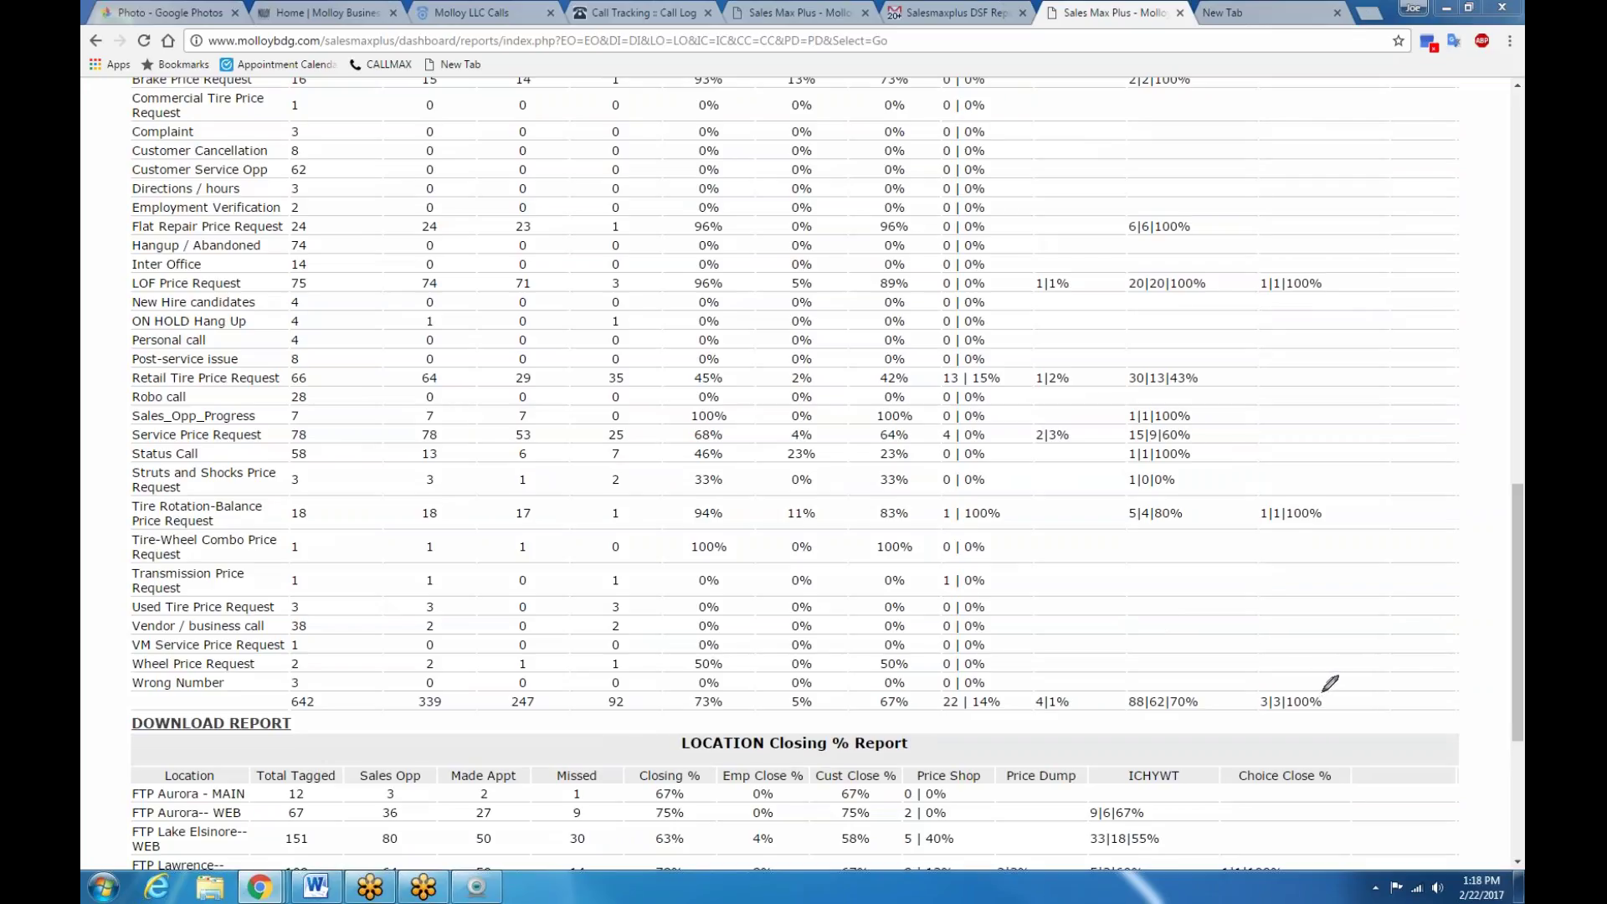
pyautogui.moveTo(1323, 692)
pyautogui.mouseDown()
pyautogui.moveTo(1245, 681)
pyautogui.moveTo(1323, 712)
pyautogui.moveTo(1339, 693)
pyautogui.moveTo(1318, 683)
pyautogui.mouseUp()
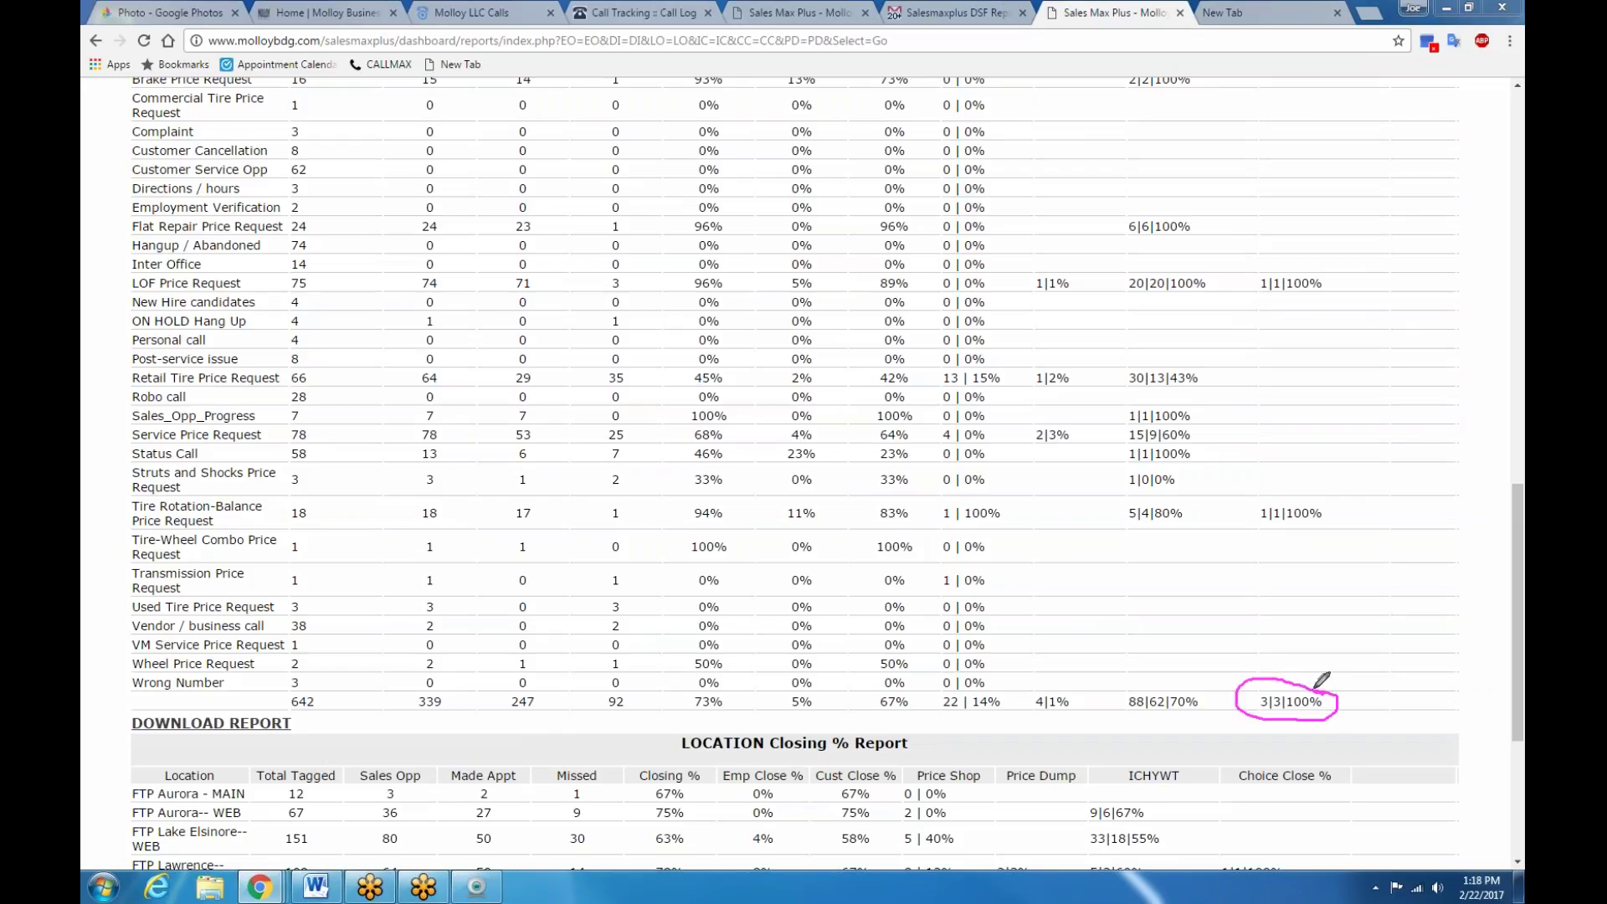
pyautogui.moveTo(1202, 694)
pyautogui.mouseDown()
pyautogui.moveTo(1135, 673)
pyautogui.moveTo(1104, 697)
pyautogui.moveTo(1207, 711)
pyautogui.moveTo(1195, 675)
pyautogui.mouseUp()
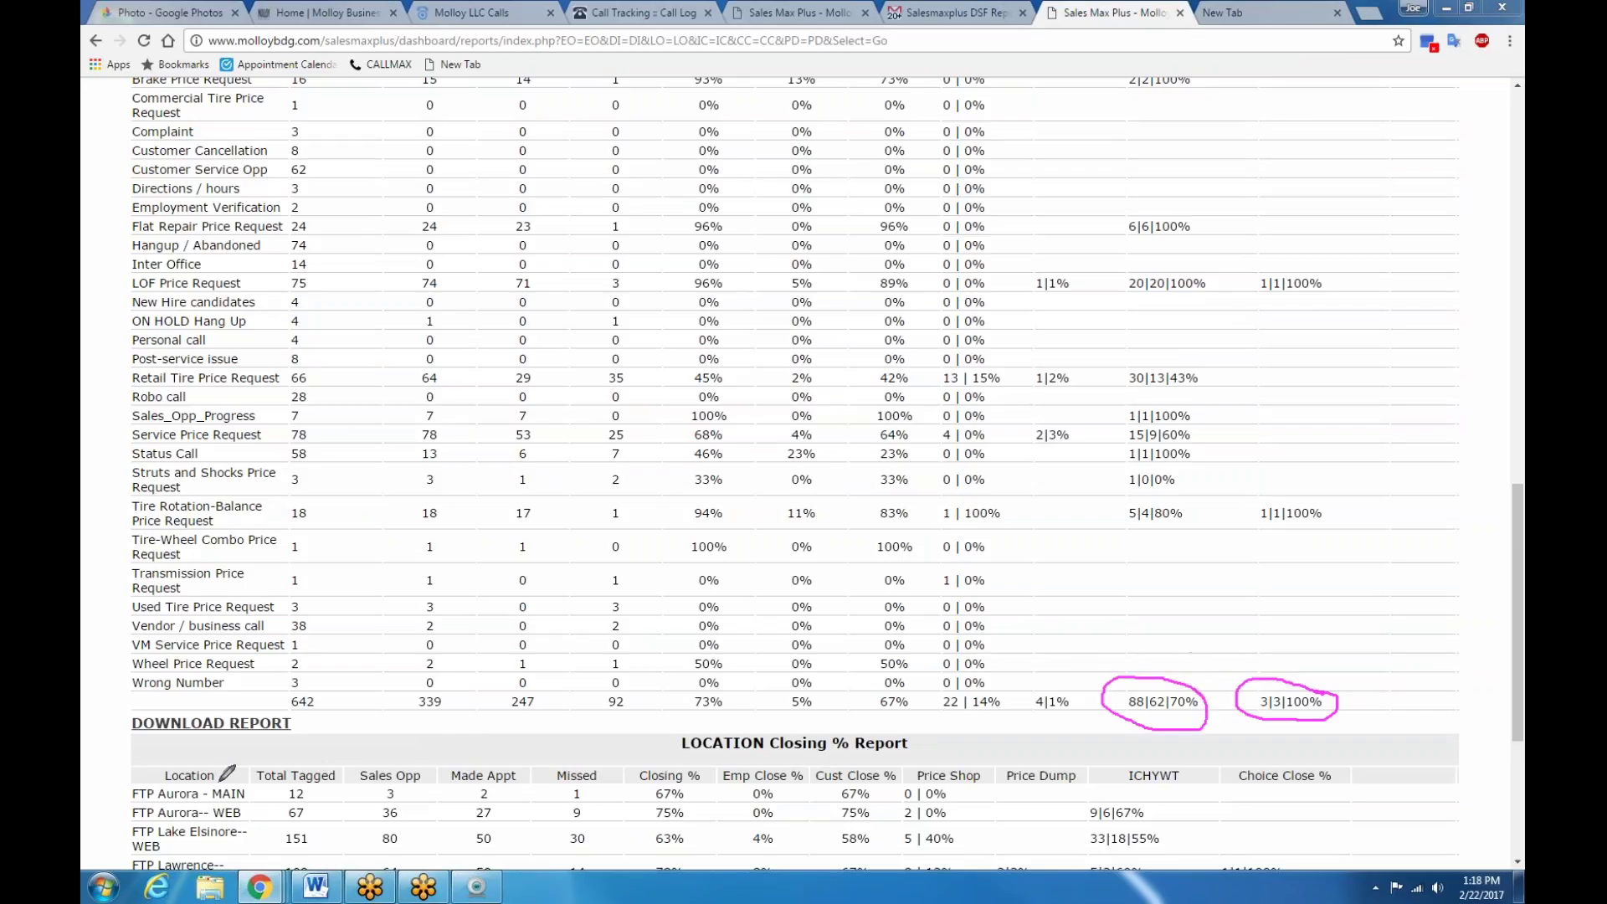
# Step: Erase the pink circles around the 88|62|70% and 3|3|100% totals
pyautogui.press('Escape')
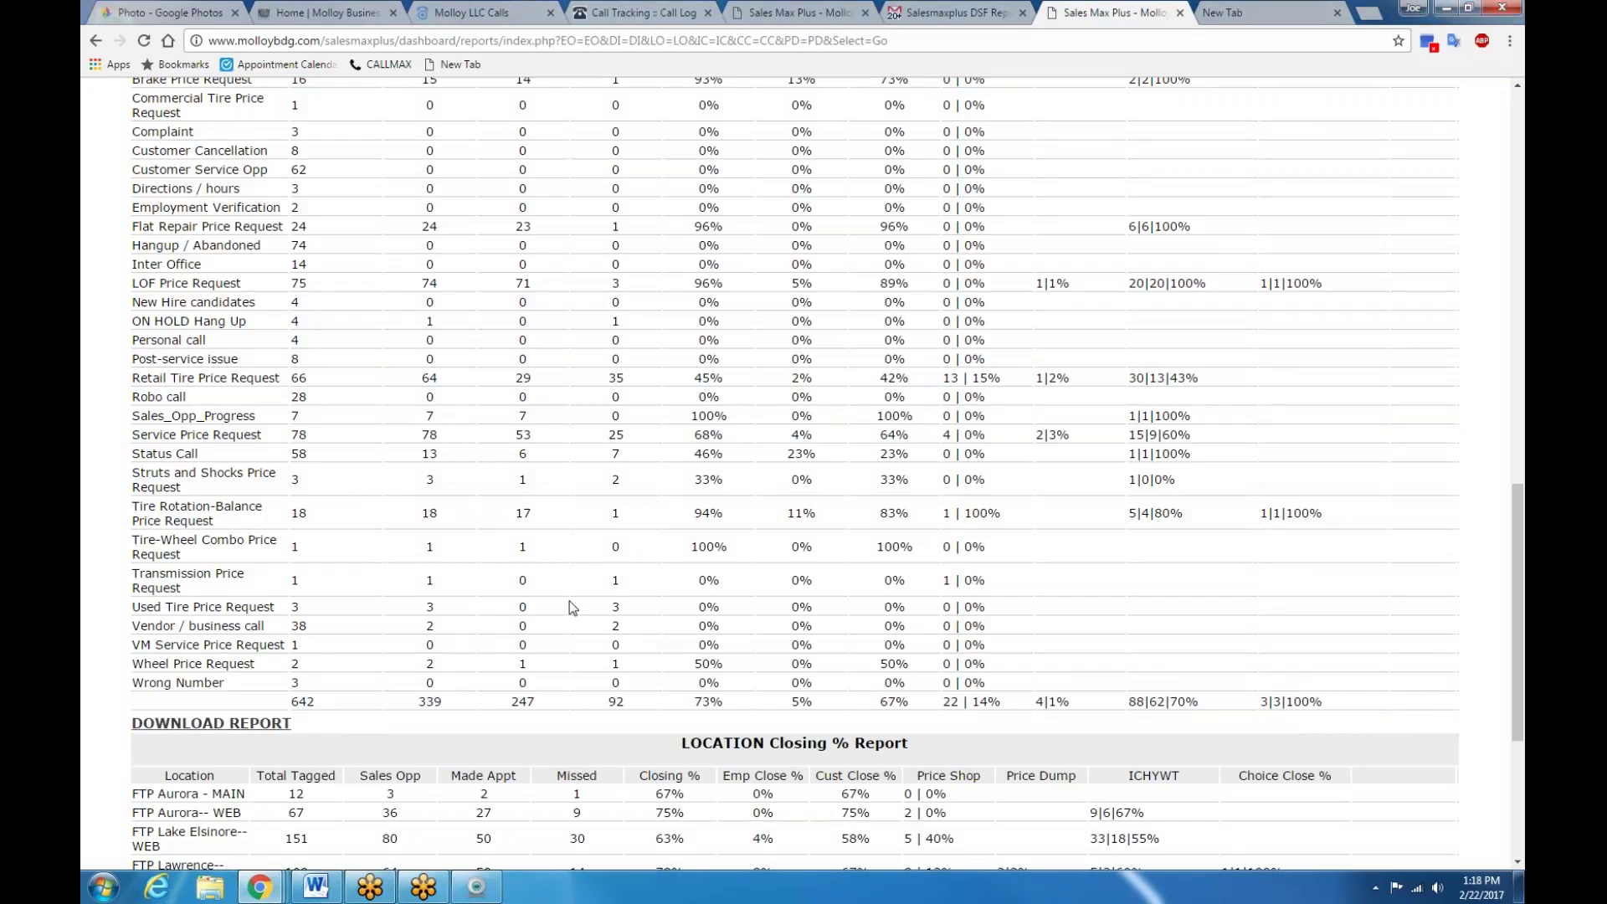
# Step: Scroll through the LOCATION Closing % Report, then back up to the Employee Closing % table
pyautogui.scroll(-4, 573, 607)
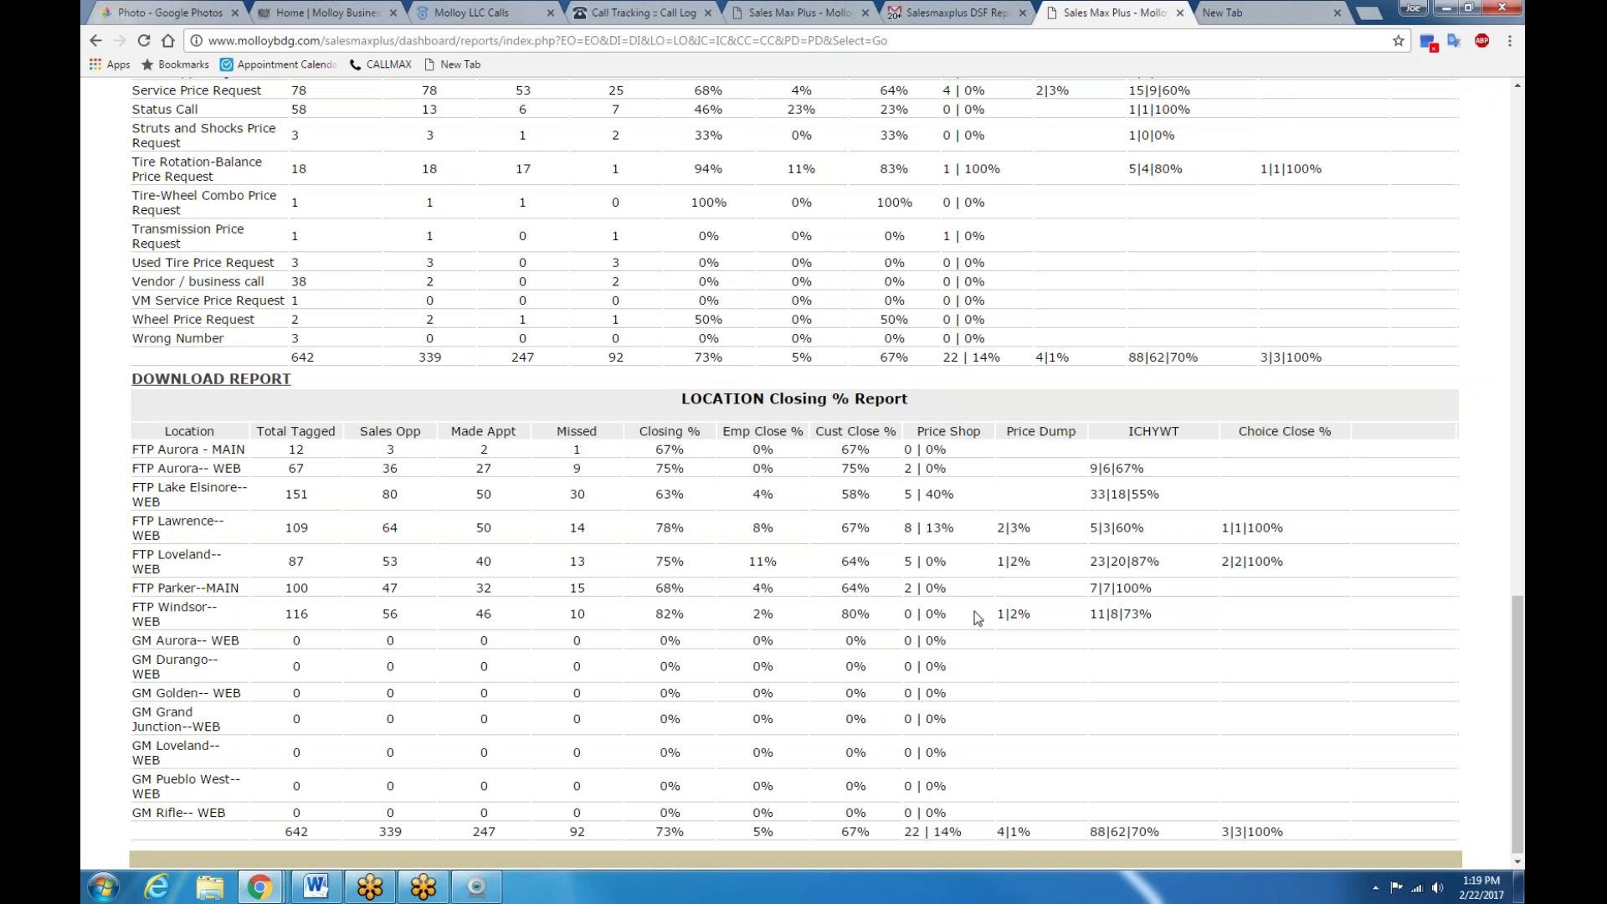
pyautogui.scroll(20, 969, 589)
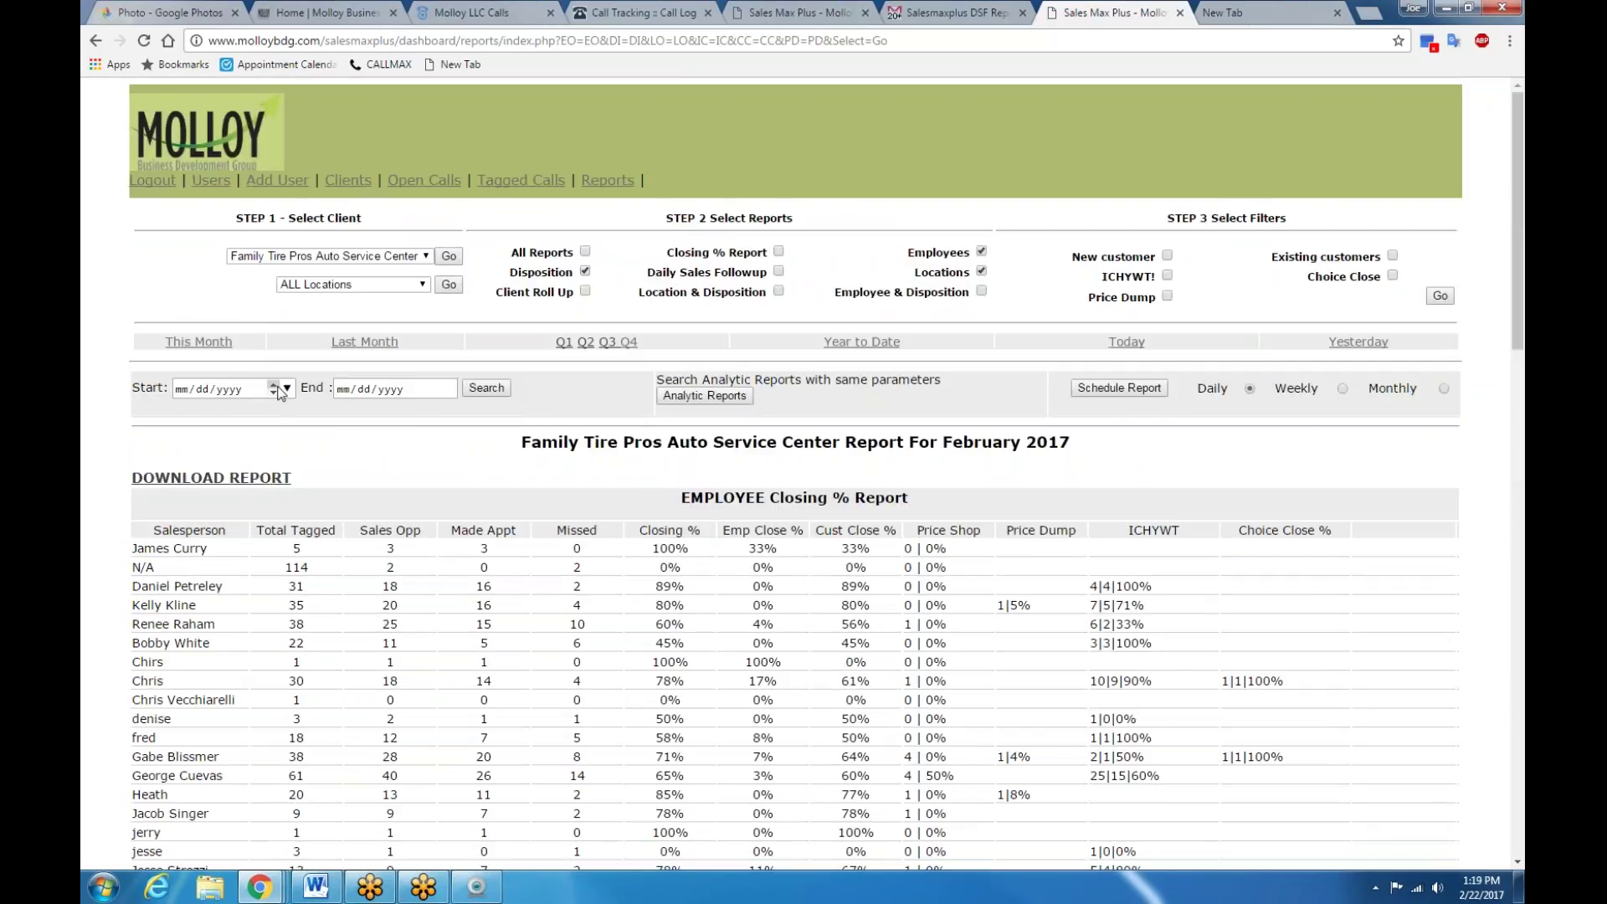
# Step: Show the January 2017 report (758 tagged calls, 263 appointments, 71% closing) and review its tables
pyautogui.click(382, 344)
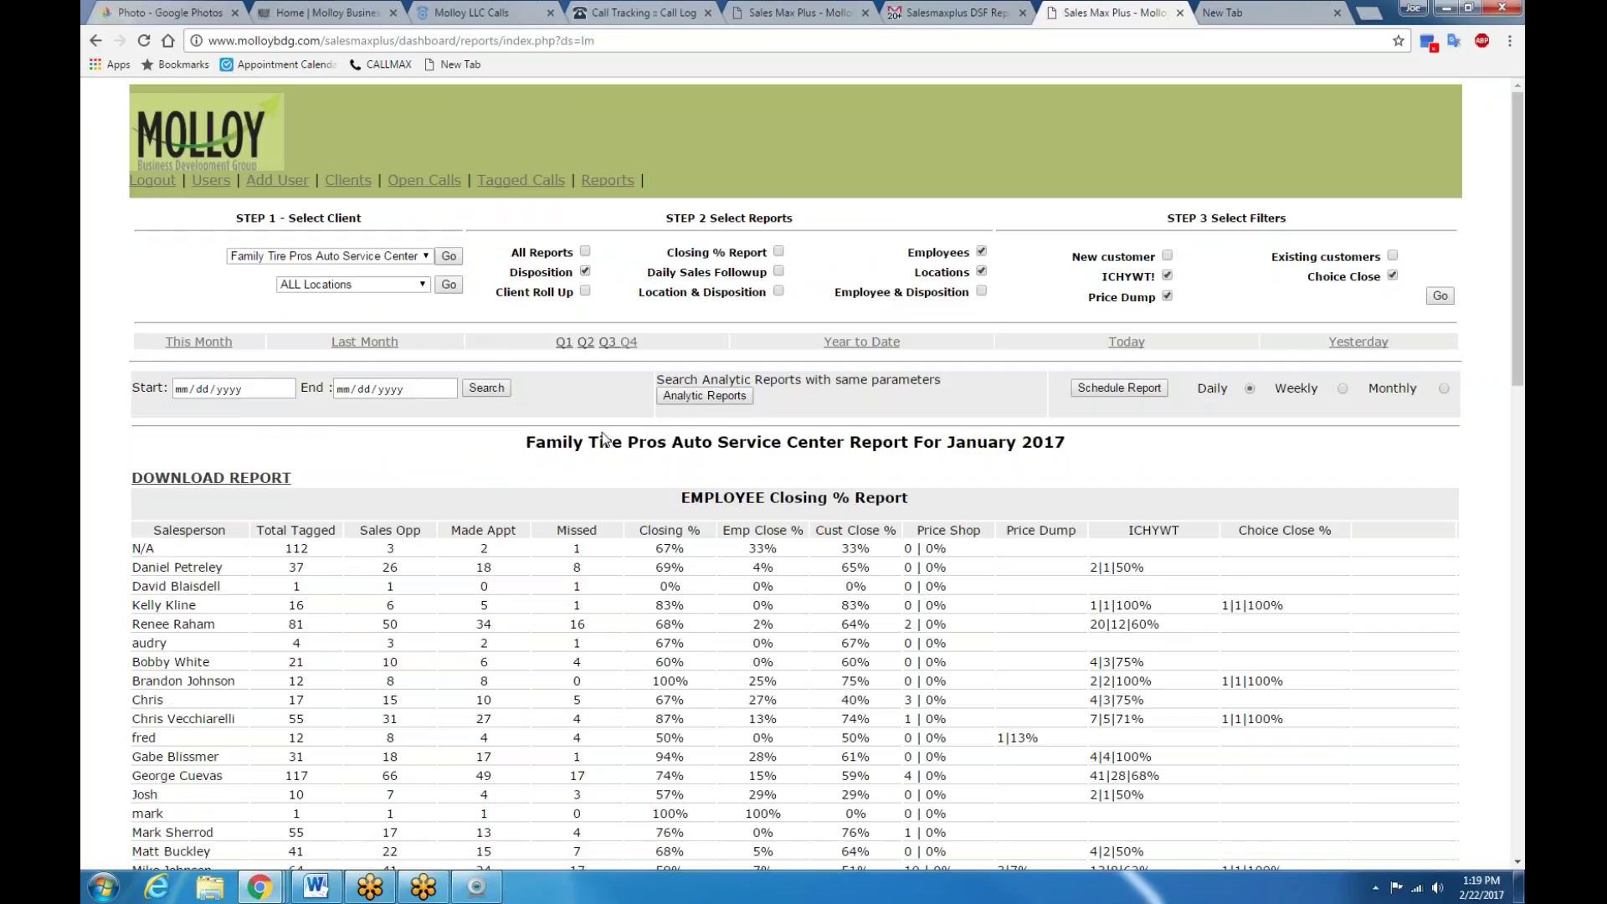
pyautogui.scroll(-4, 1476, 519)
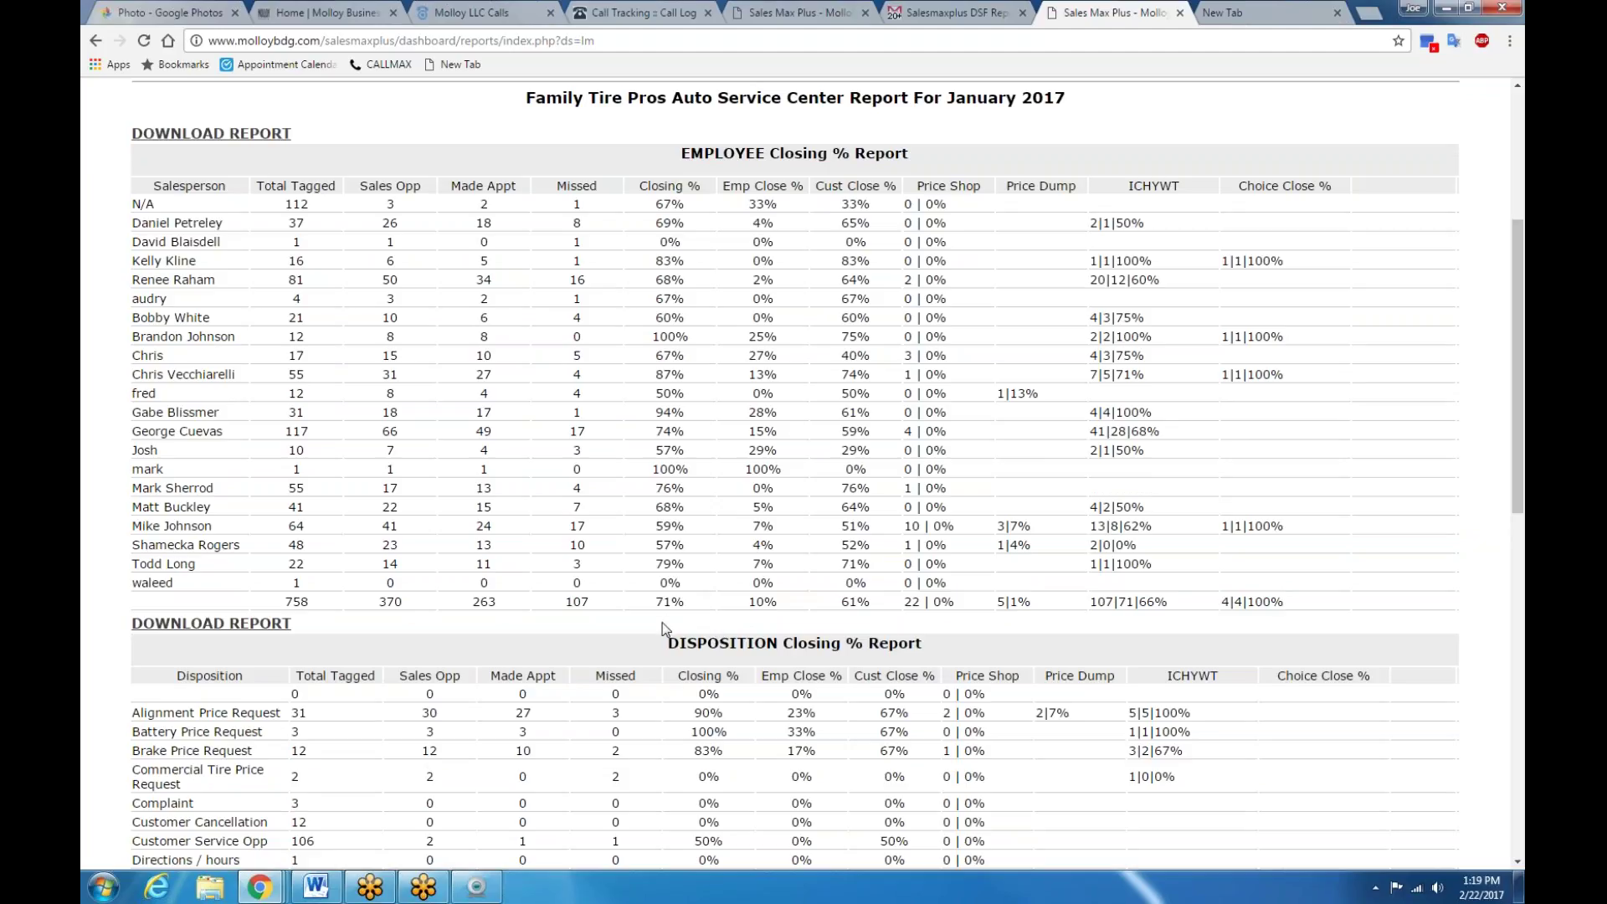
pyautogui.scroll(-4, 727, 608)
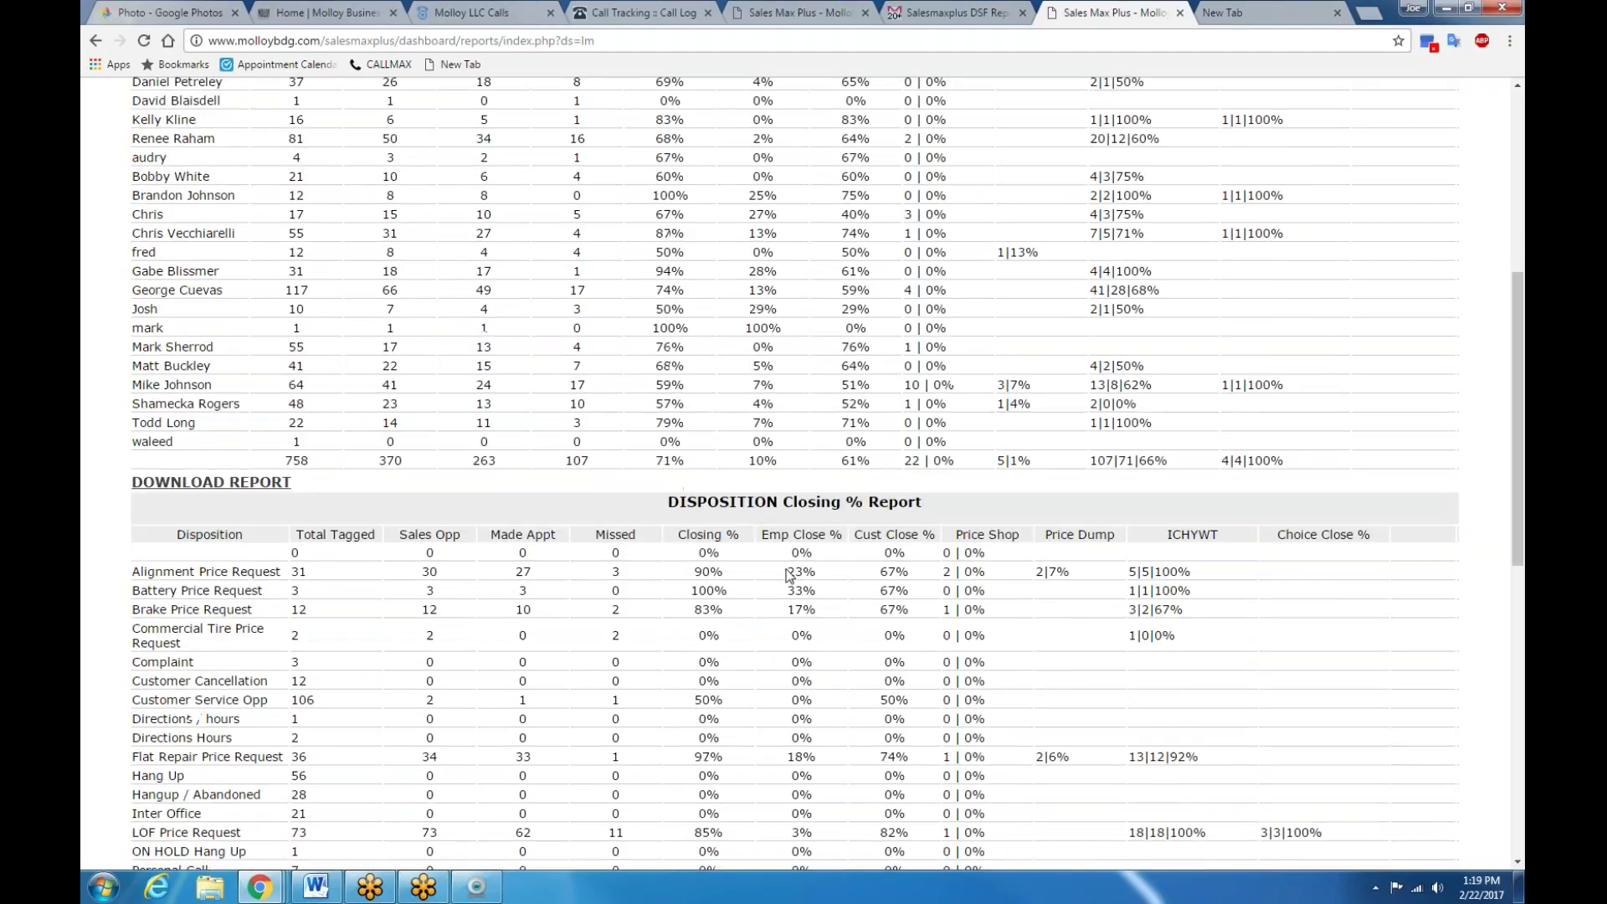
pyautogui.scroll(-2, 791, 573)
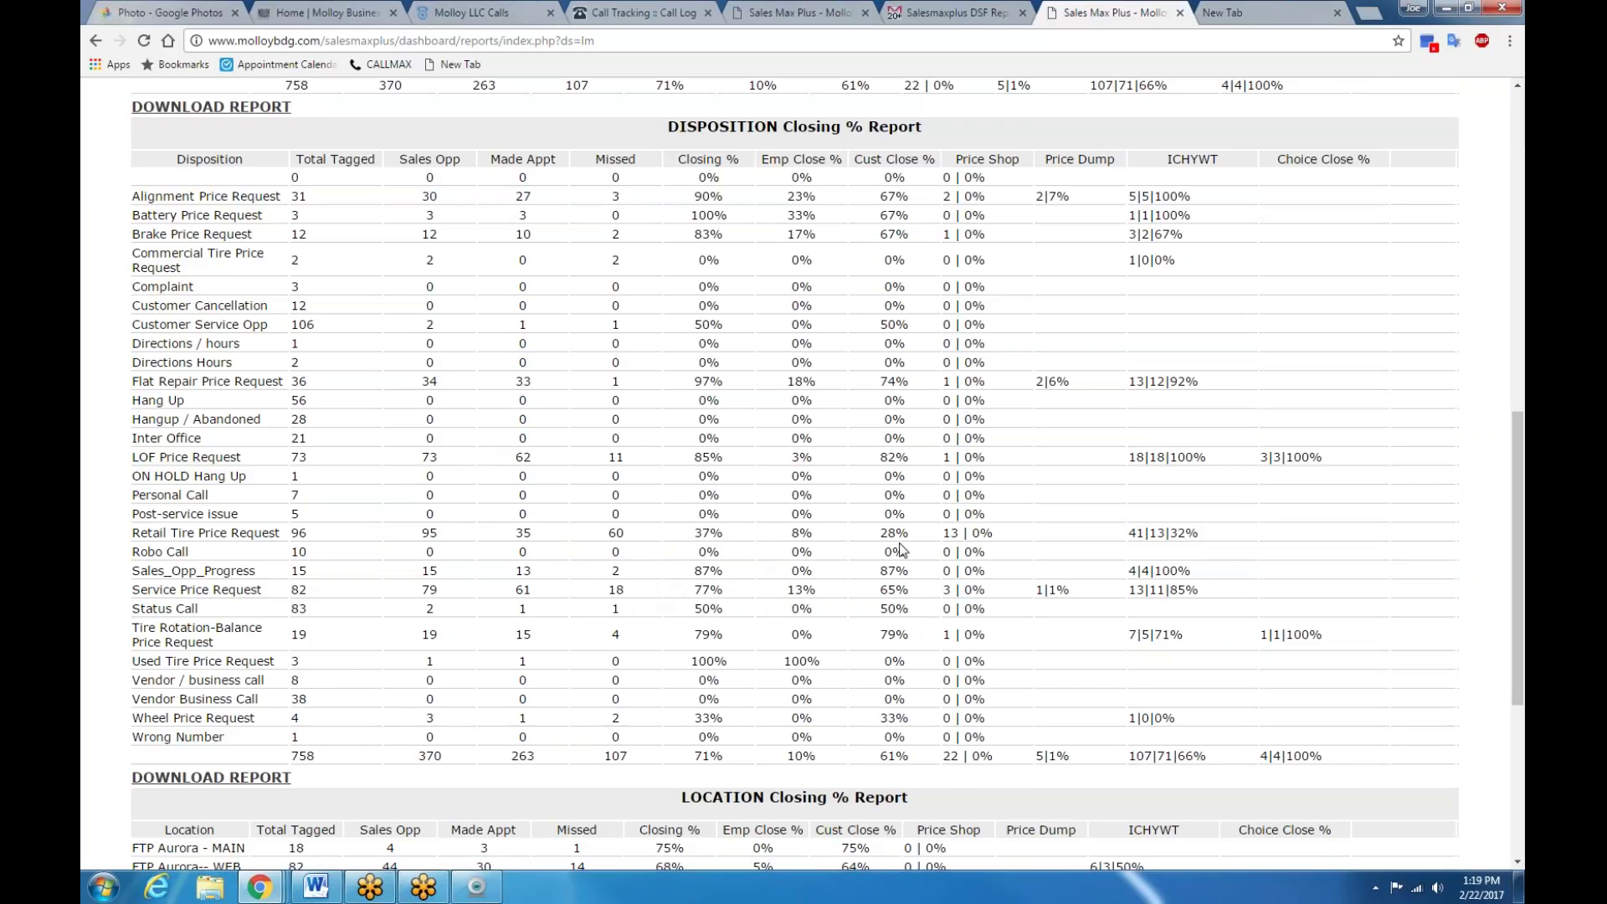
pyautogui.scroll(6, 902, 549)
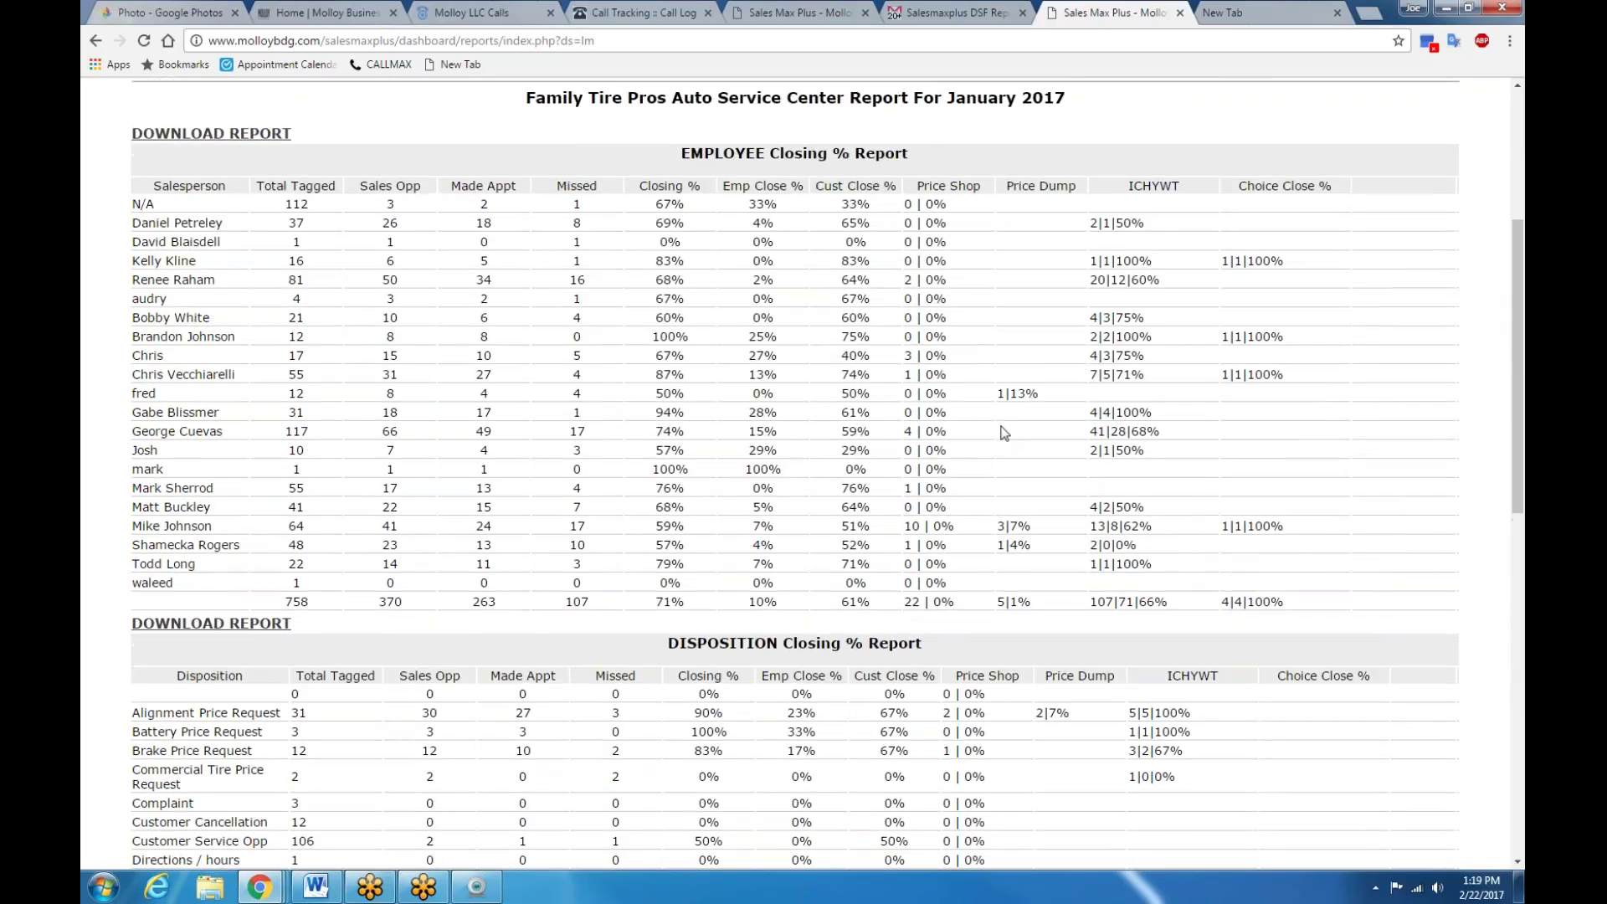
pyautogui.scroll(1, 1000, 431)
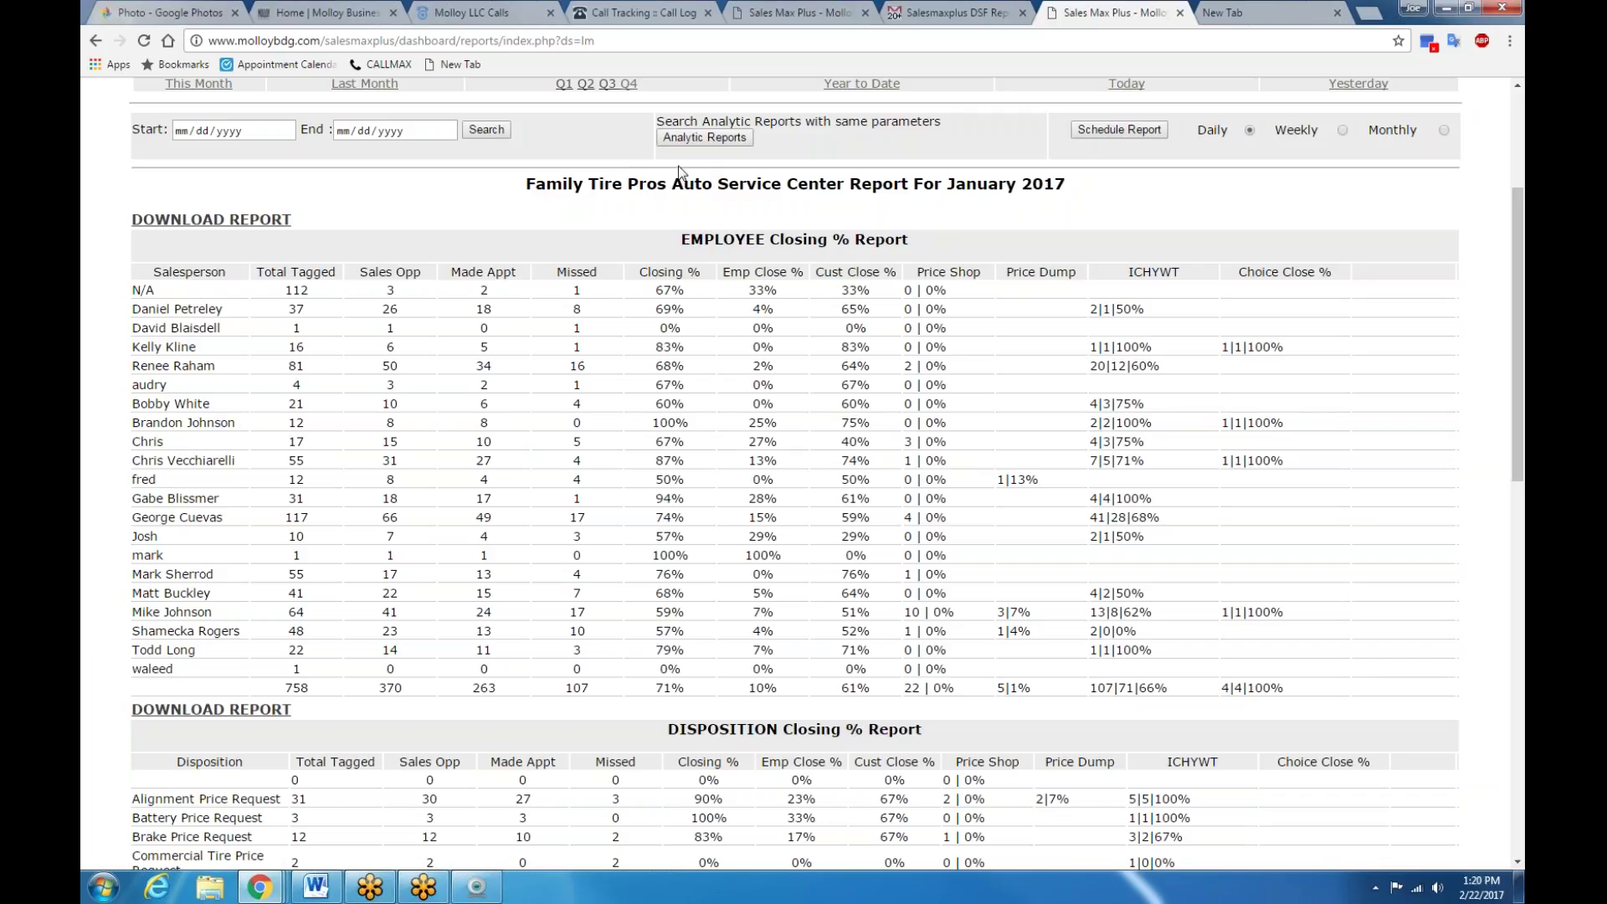
pyautogui.scroll(3, 957, 633)
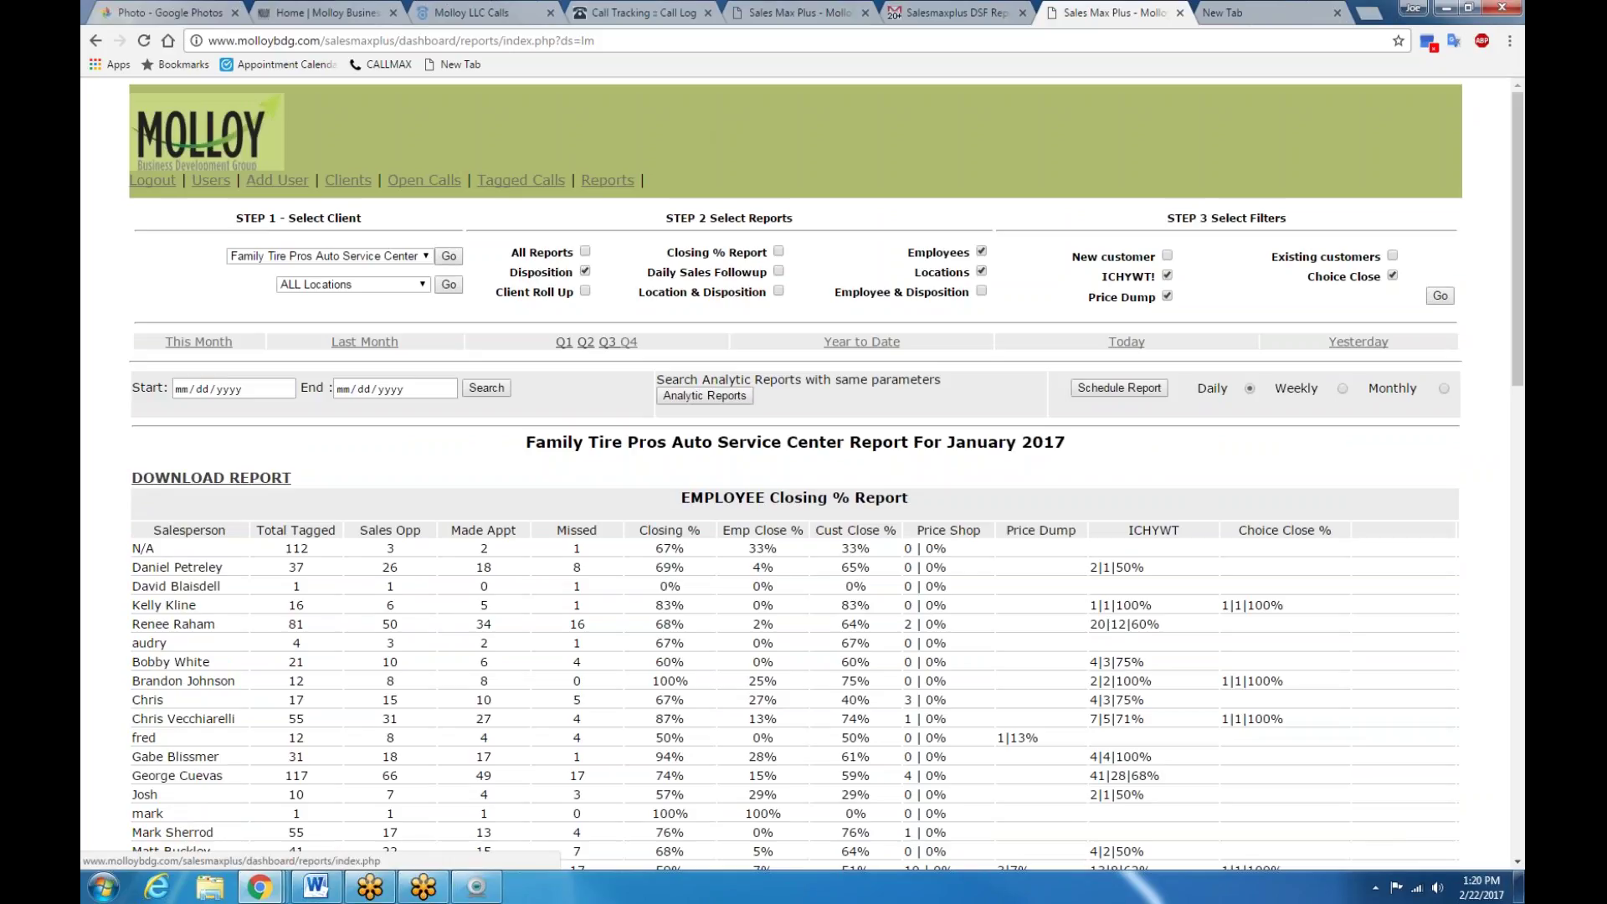
# Step: Open the Family Tire Pros Open Calls list and preview the newest call's waveform recording
pyautogui.click(412, 186)
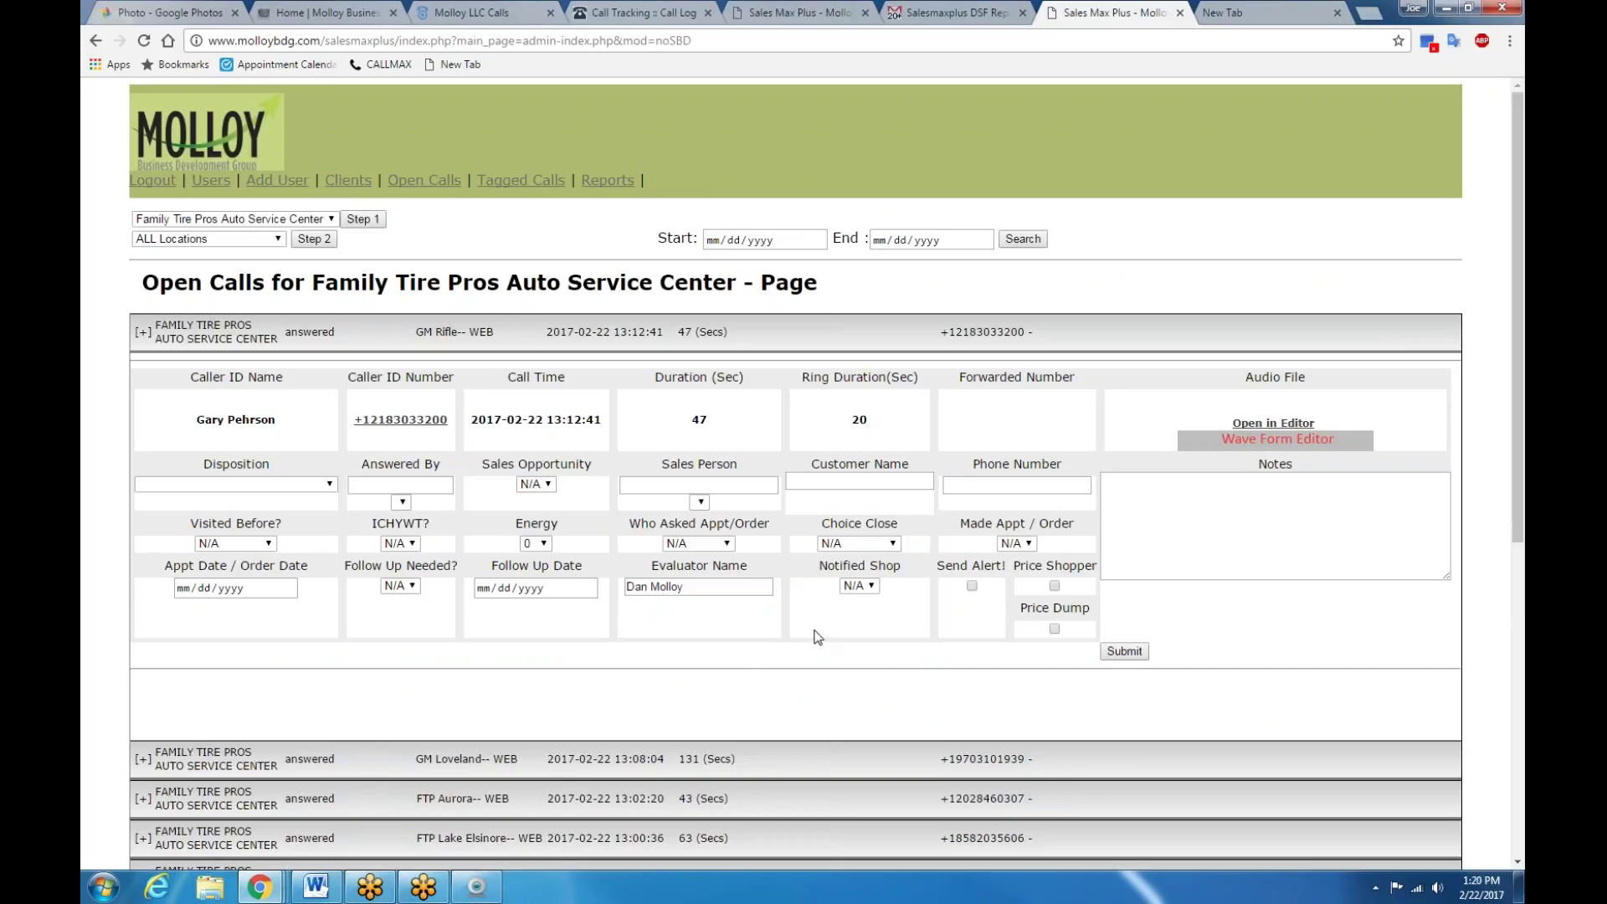
pyautogui.scroll(-4, 817, 634)
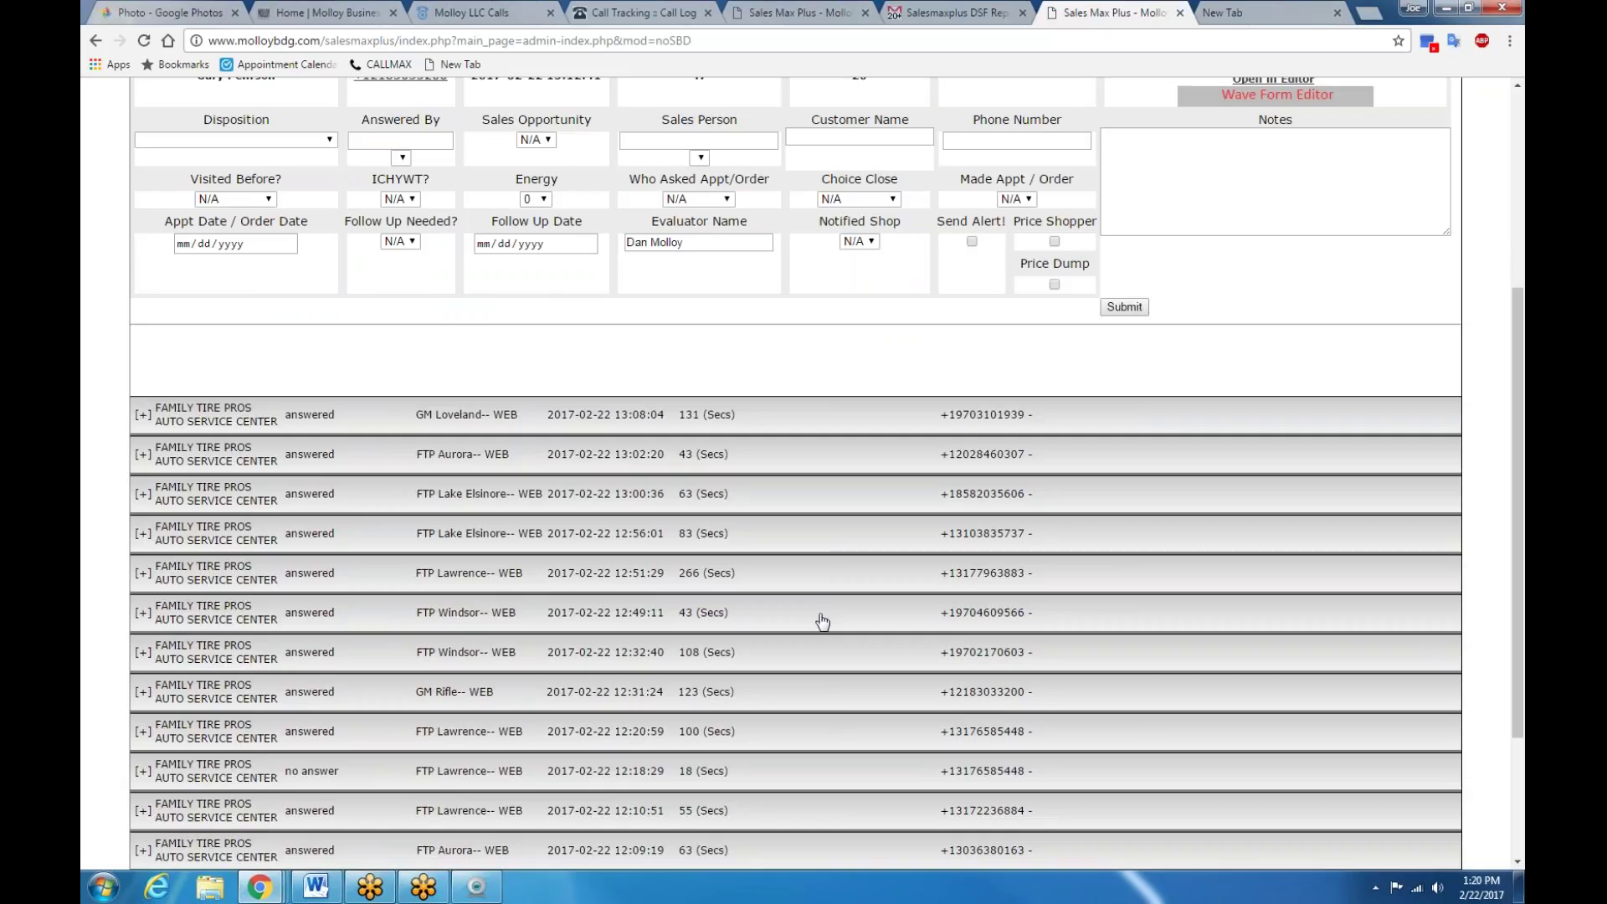
pyautogui.scroll(2, 922, 301)
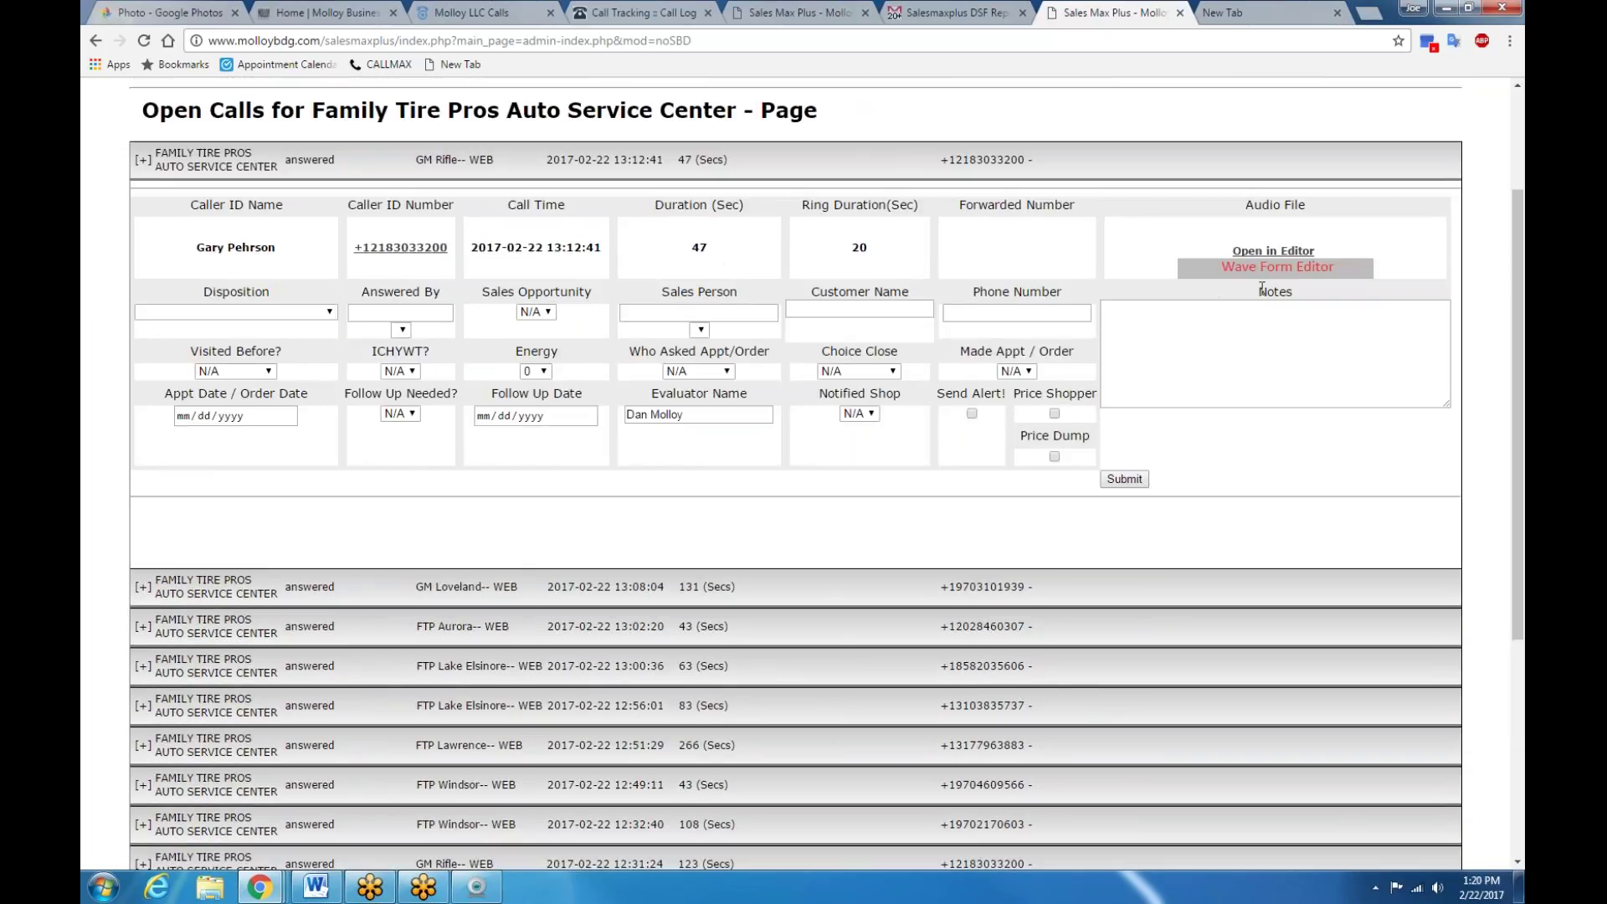
pyautogui.click(1275, 266)
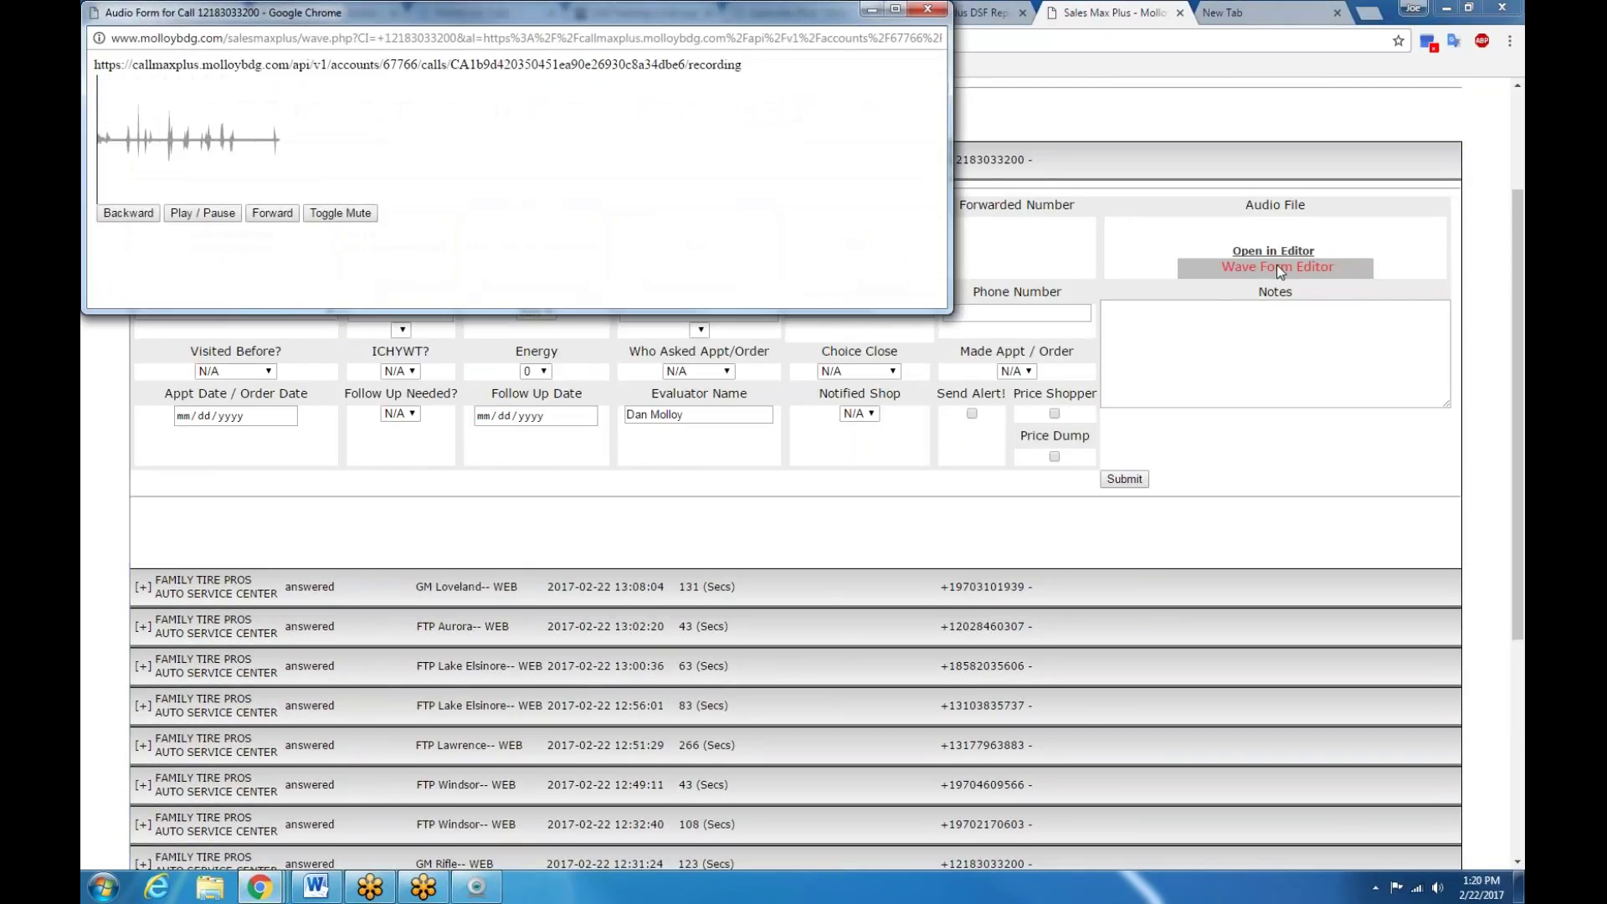
pyautogui.click(927, 8)
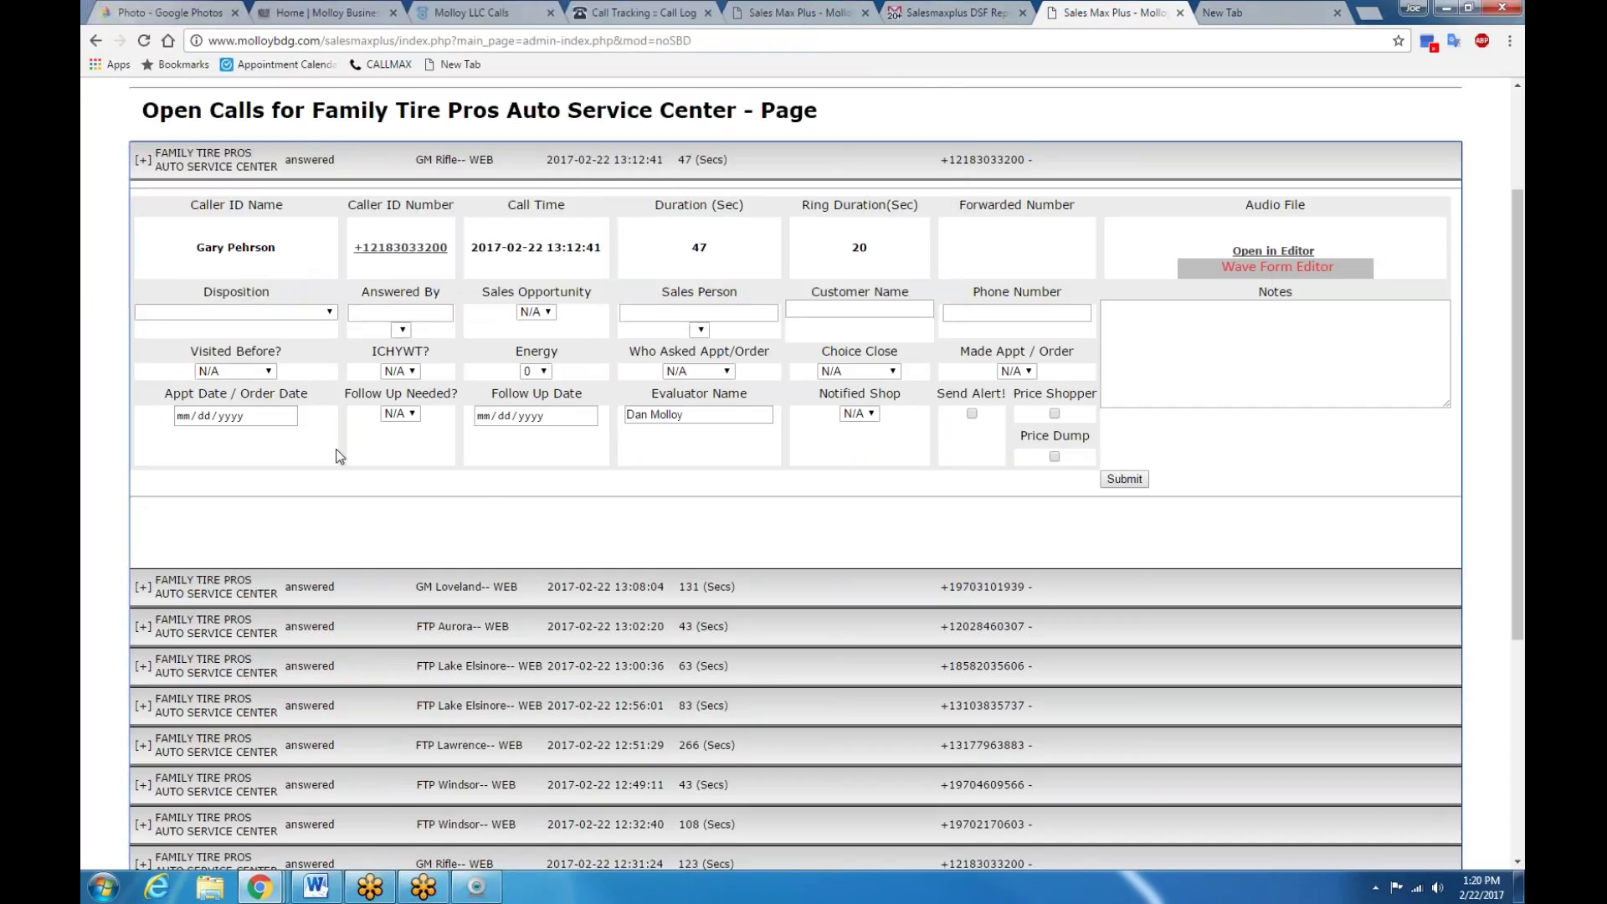
pyautogui.click(330, 312)
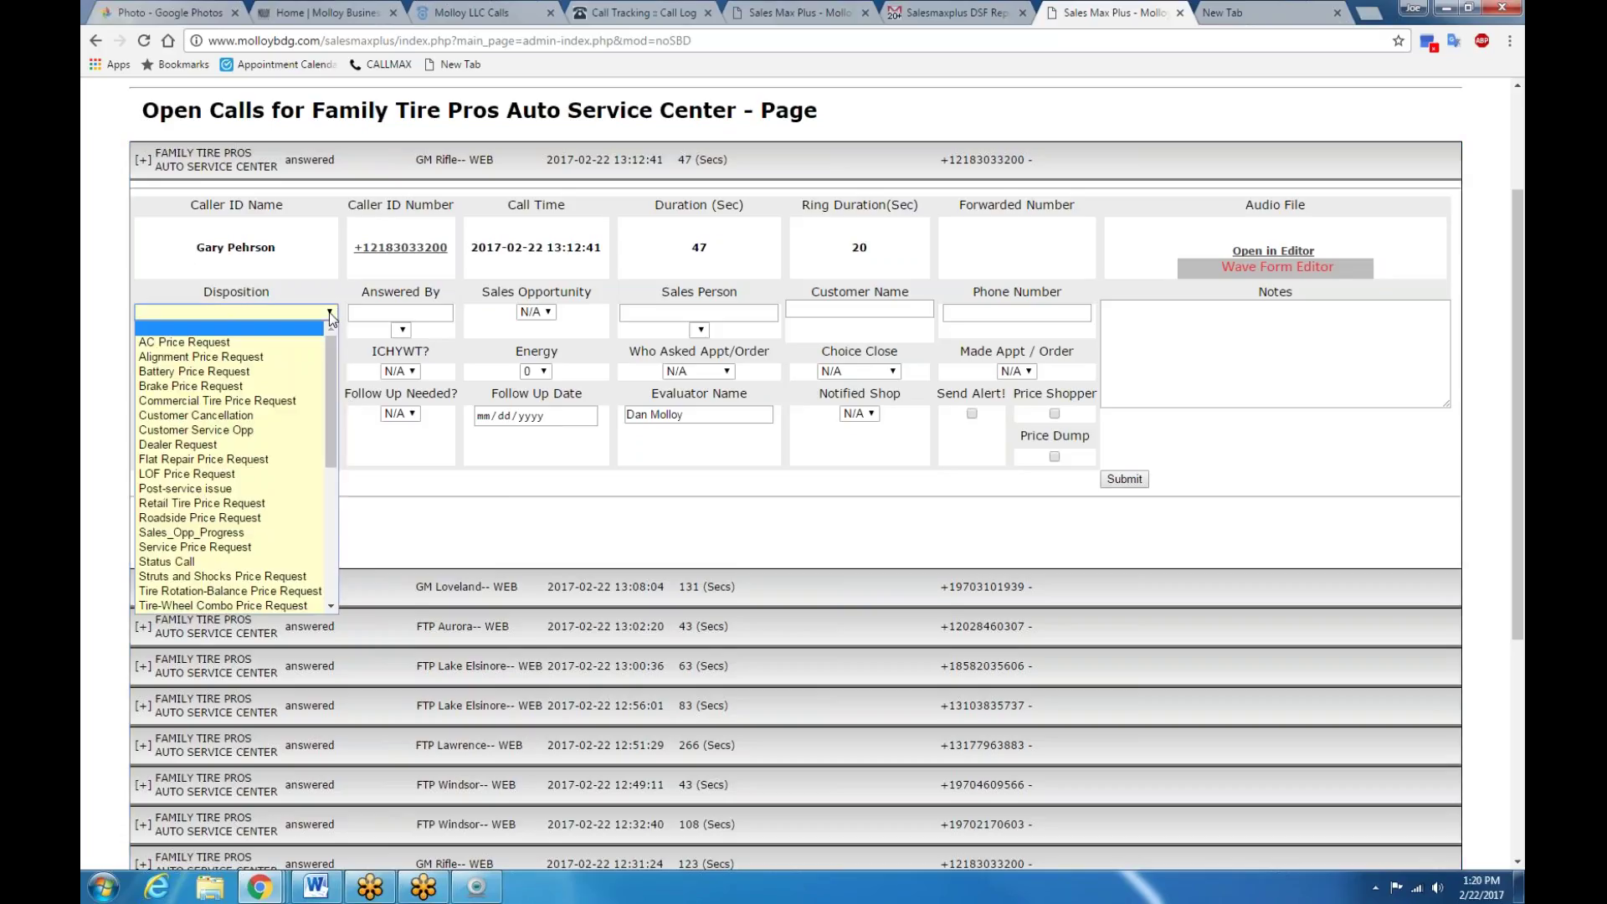
pyautogui.click(331, 314)
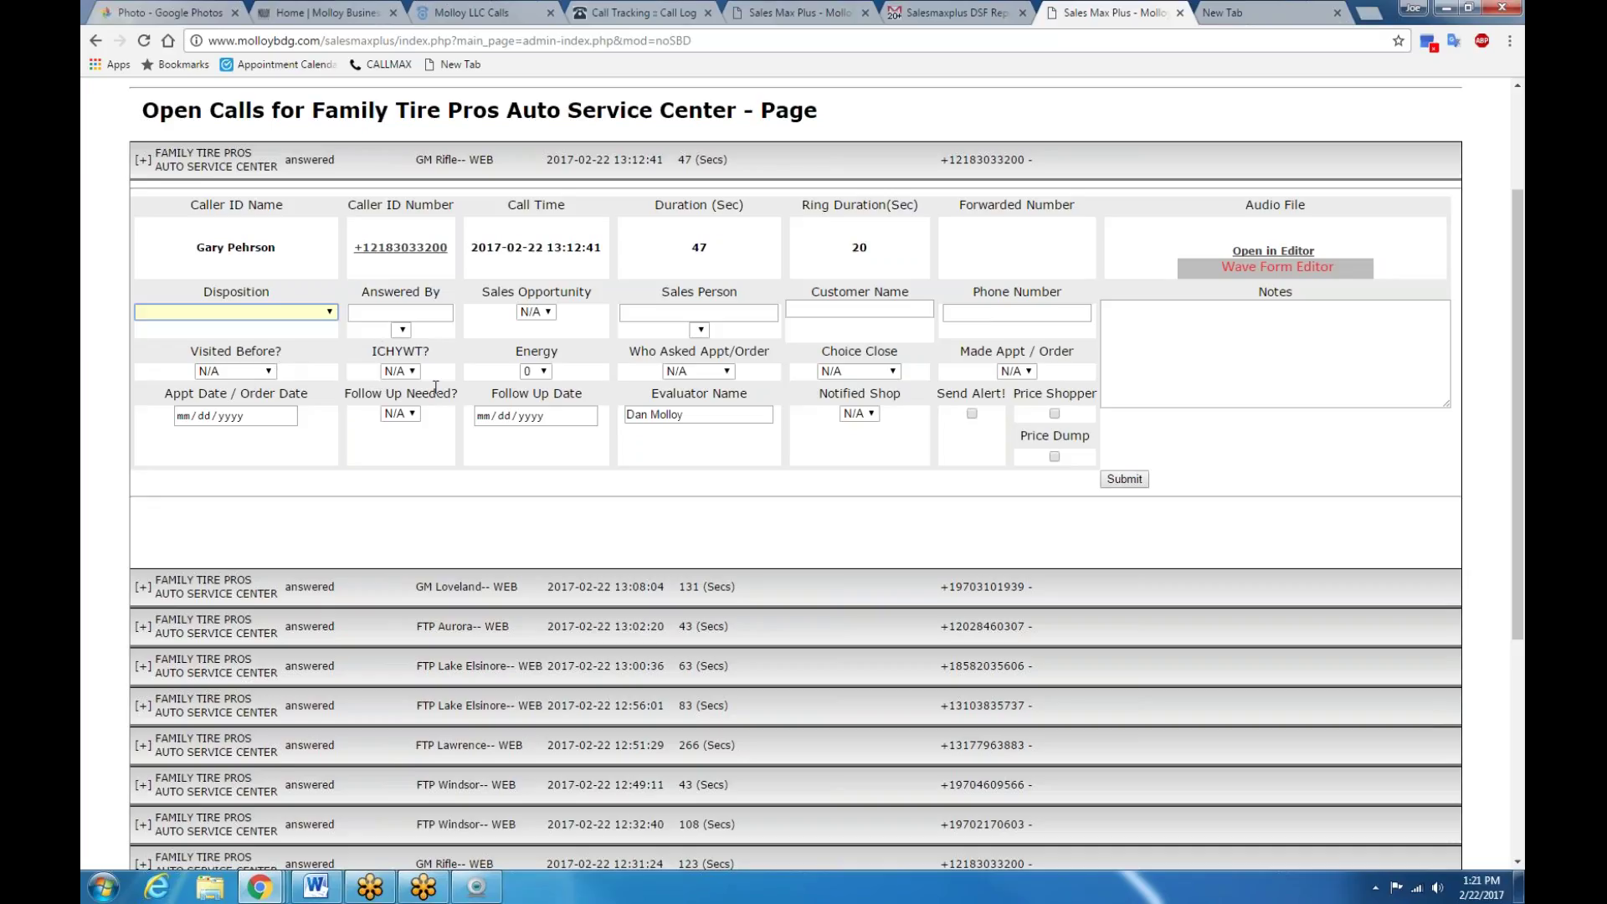
pyautogui.click(415, 370)
pyautogui.click(415, 369)
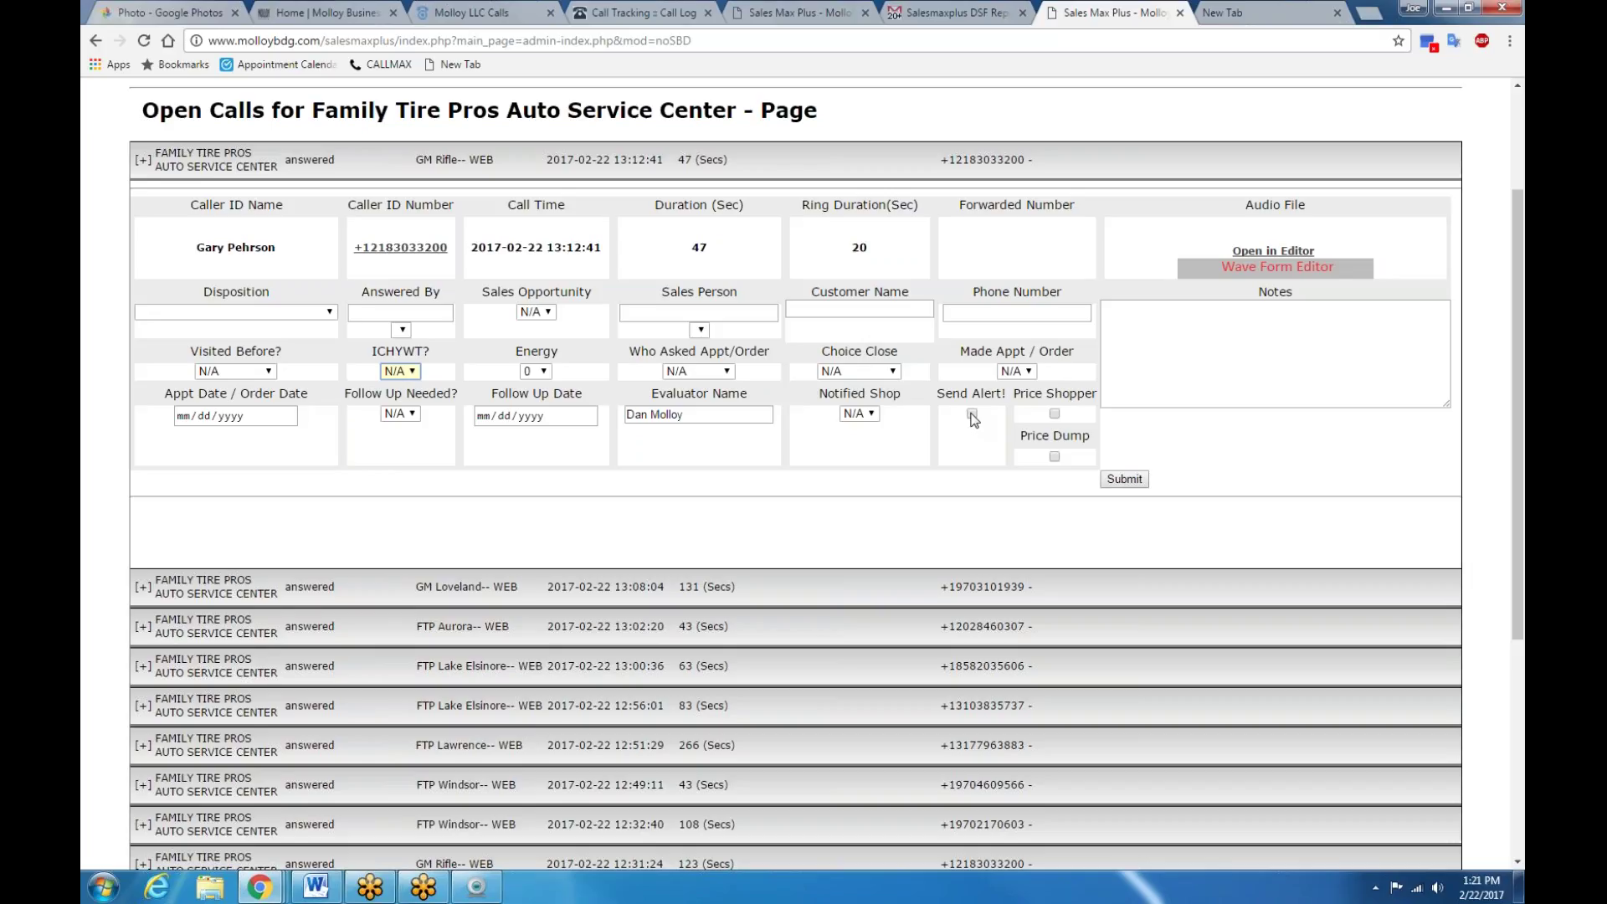
pyautogui.click(1175, 322)
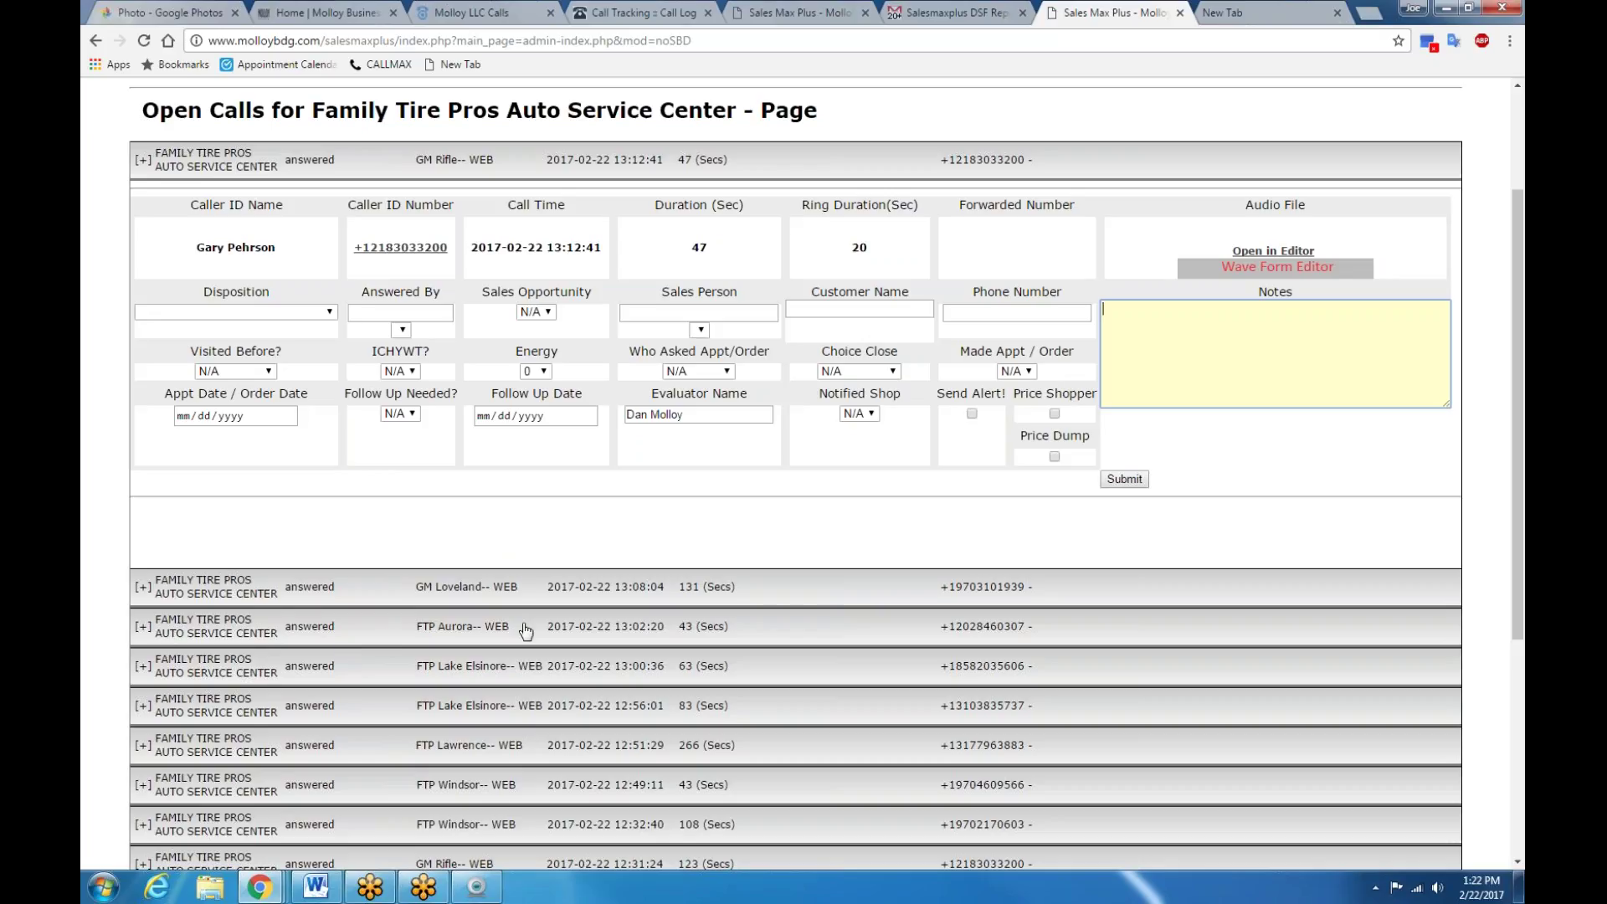
pyautogui.scroll(2, 742, 596)
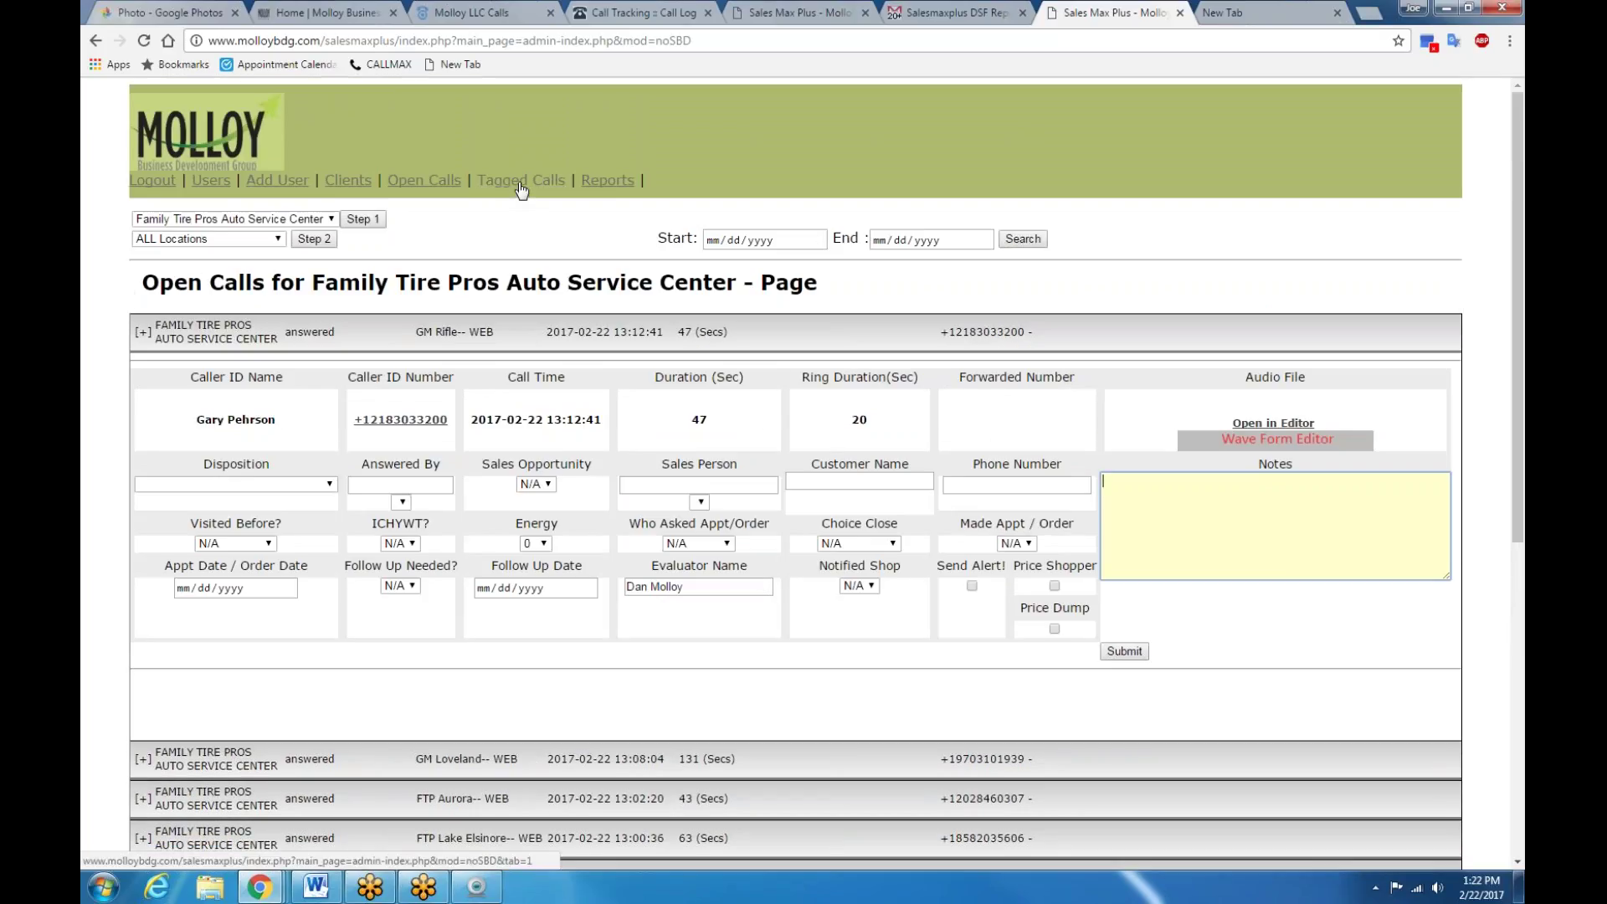
# Step: Browse the Tagged Calls list, then switch to the 'tire' filter tab and the Twin Tire PDF
pyautogui.click(520, 183)
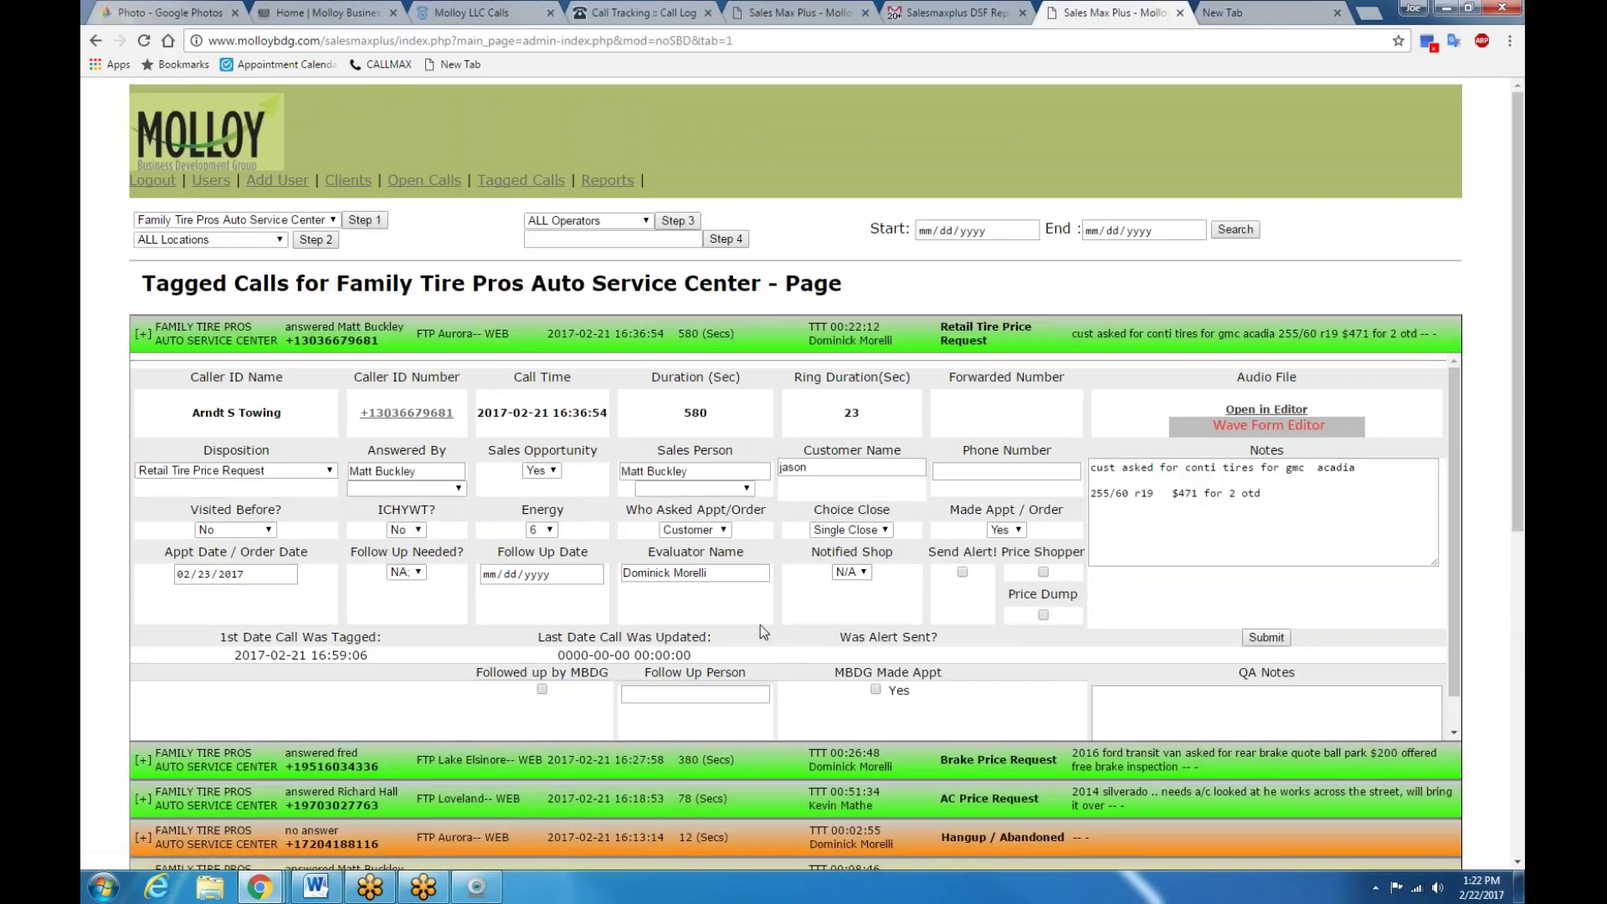
pyautogui.scroll(-3, 792, 577)
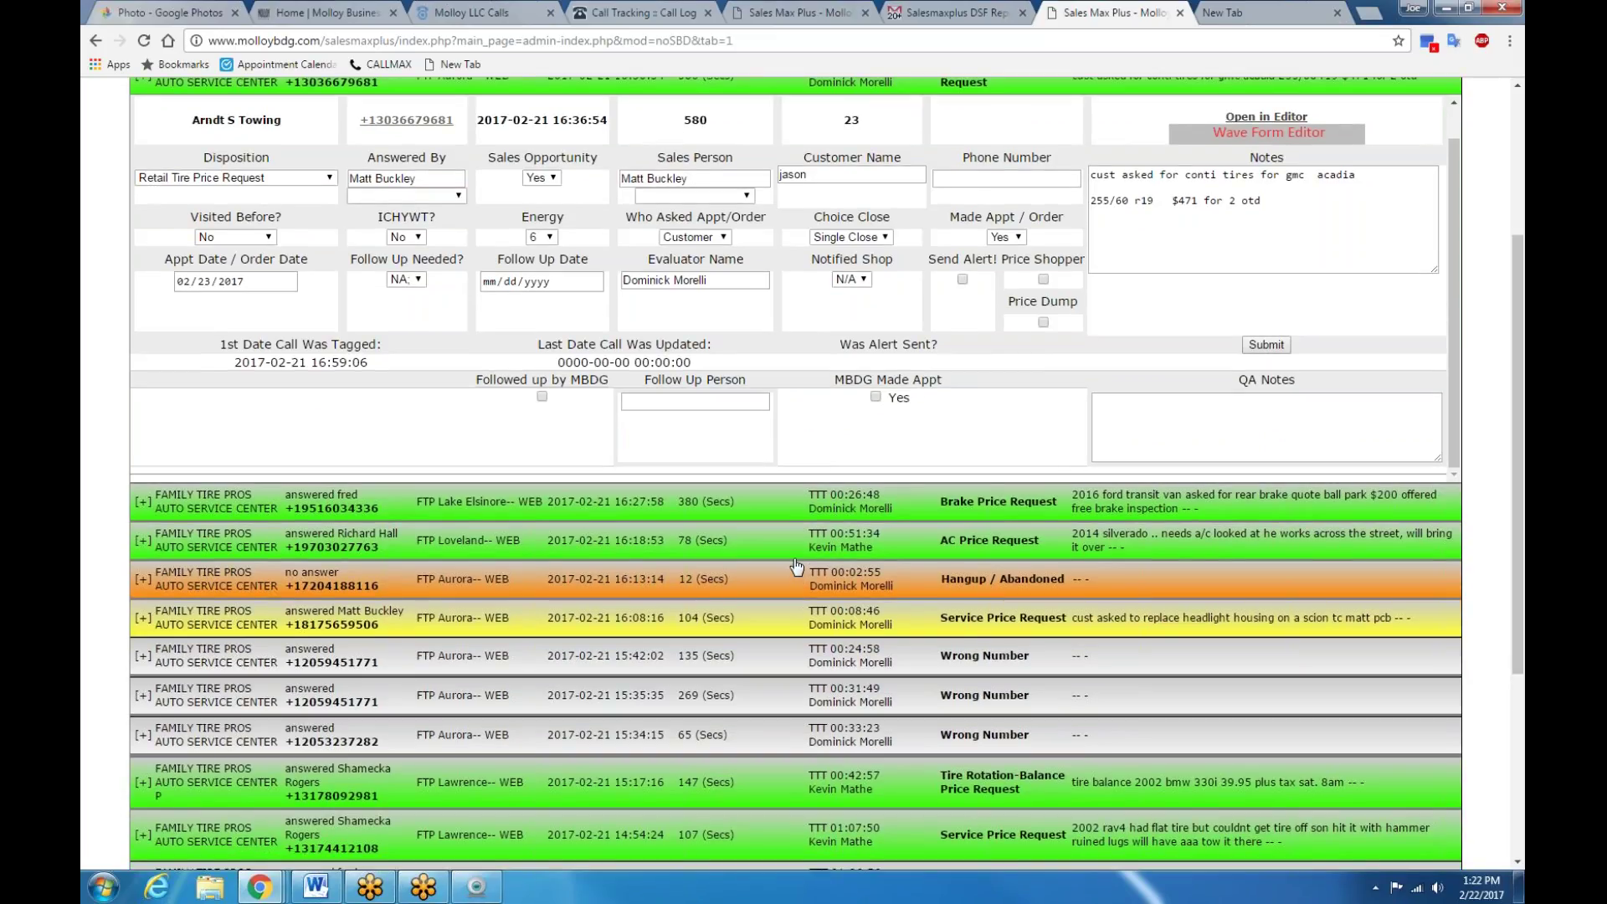
pyautogui.scroll(3, 783, 494)
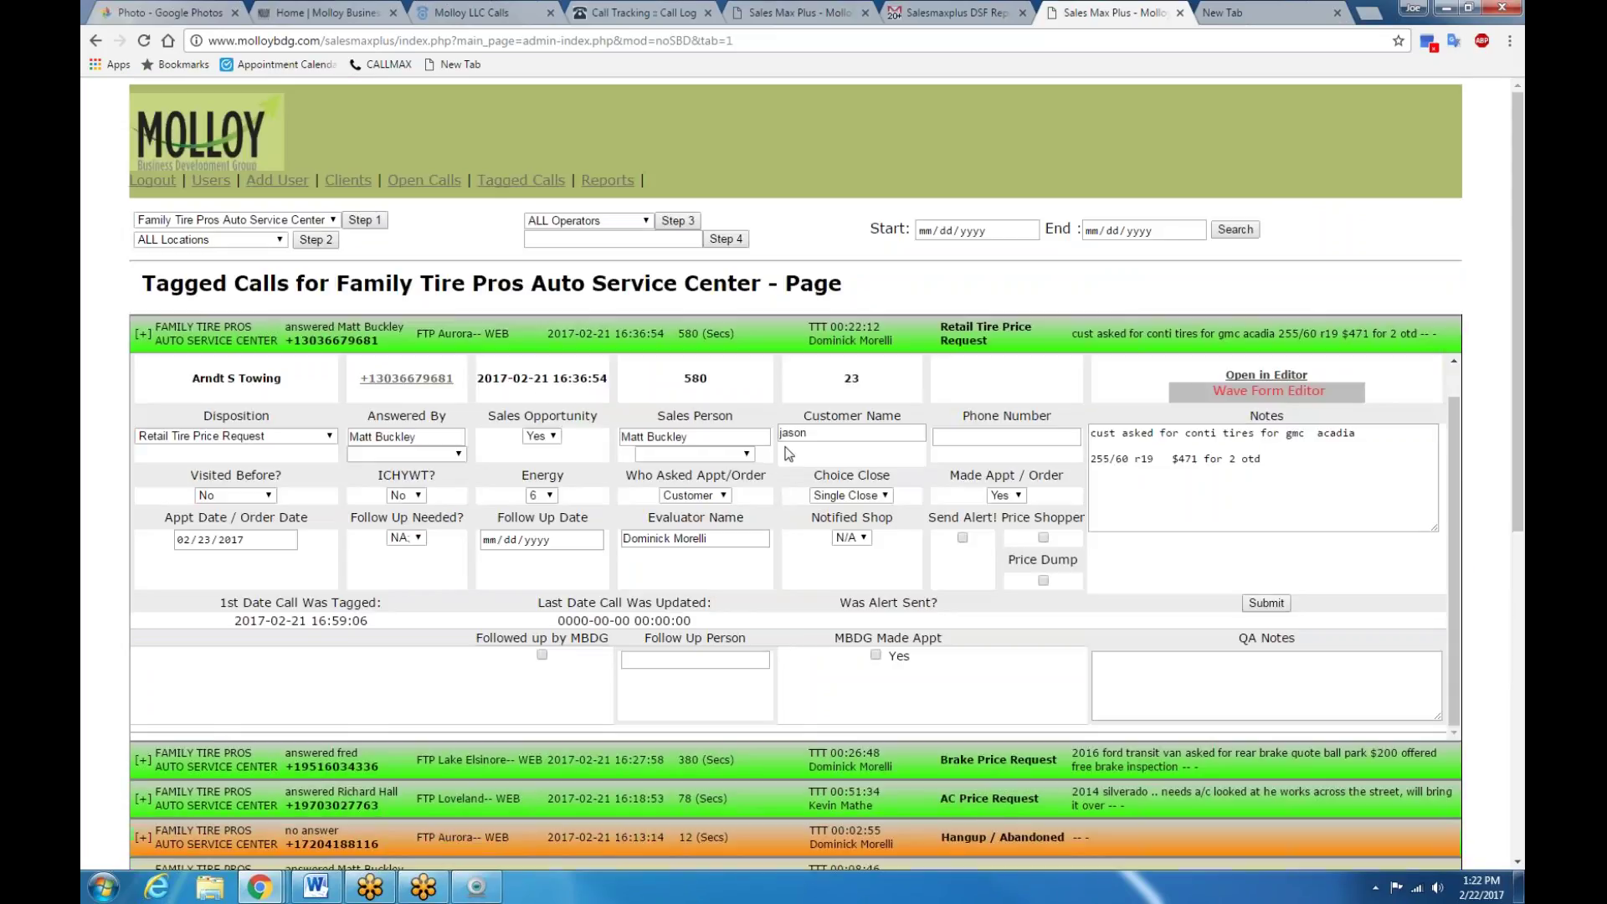
pyautogui.click(778, 15)
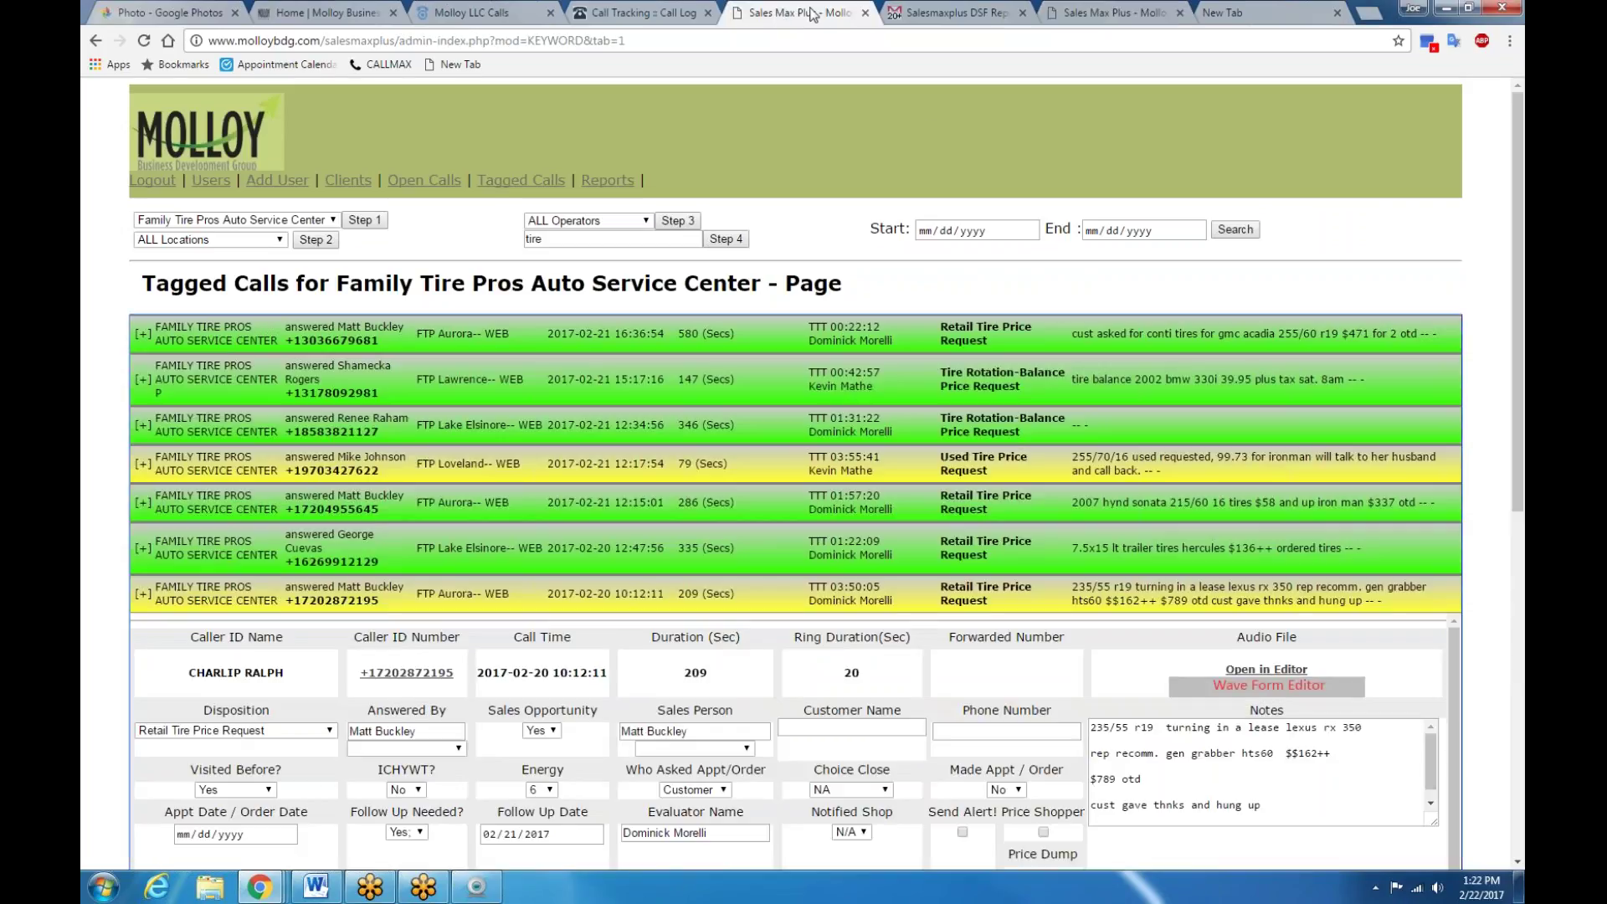
pyautogui.click(958, 13)
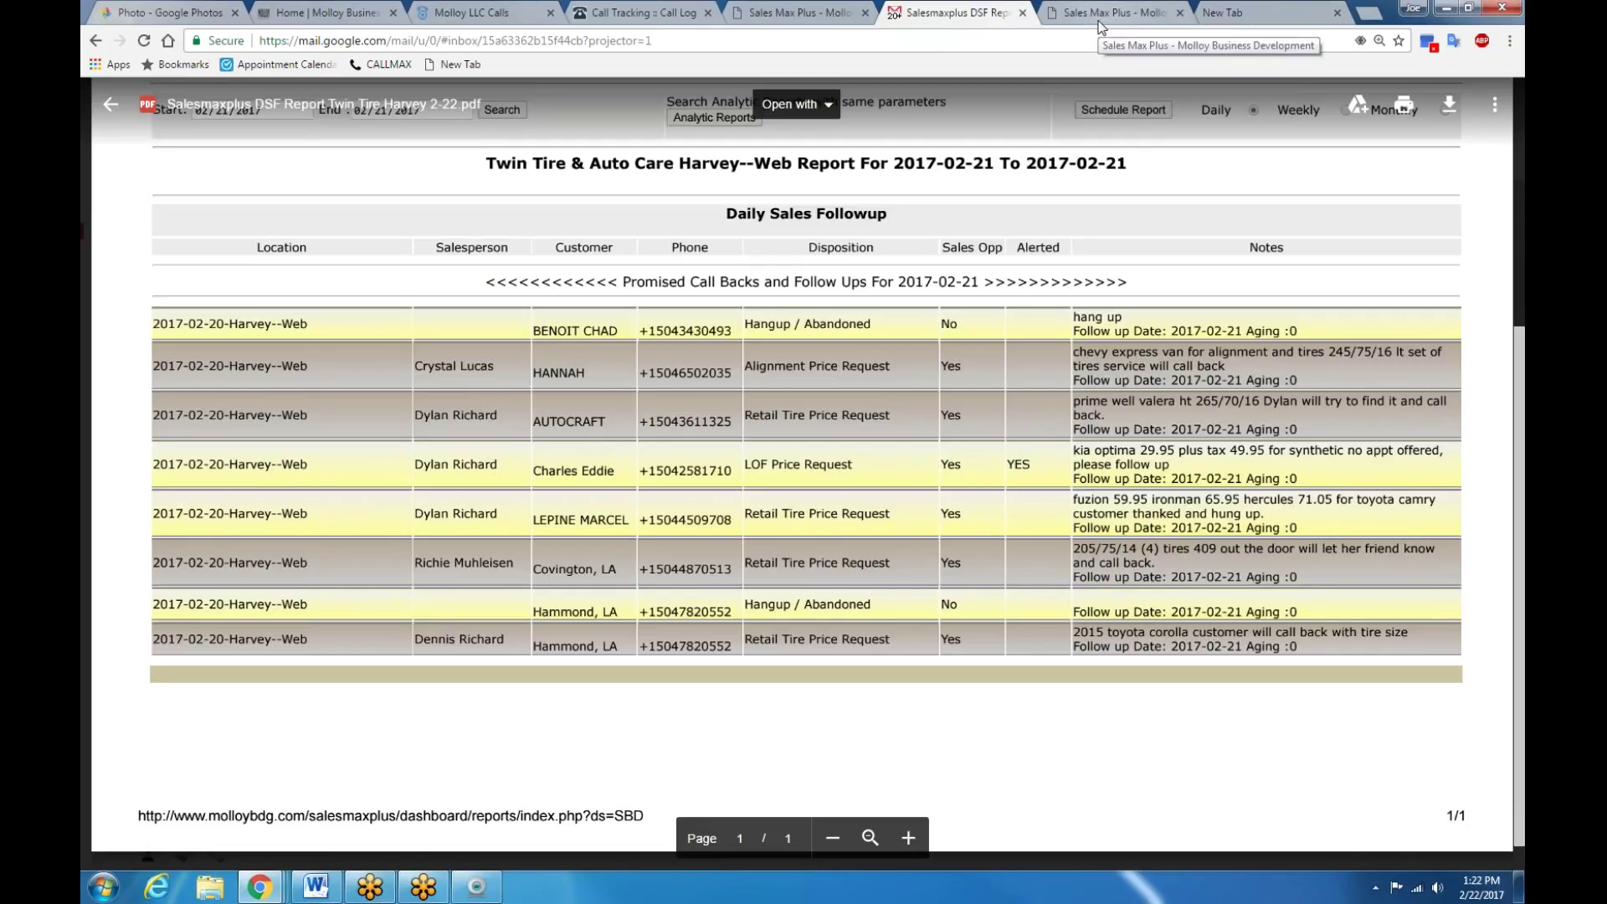
# Step: Return from the Twin Tire Harvey DSF PDF to the tire-filtered Tagged Calls list
pyautogui.click(797, 14)
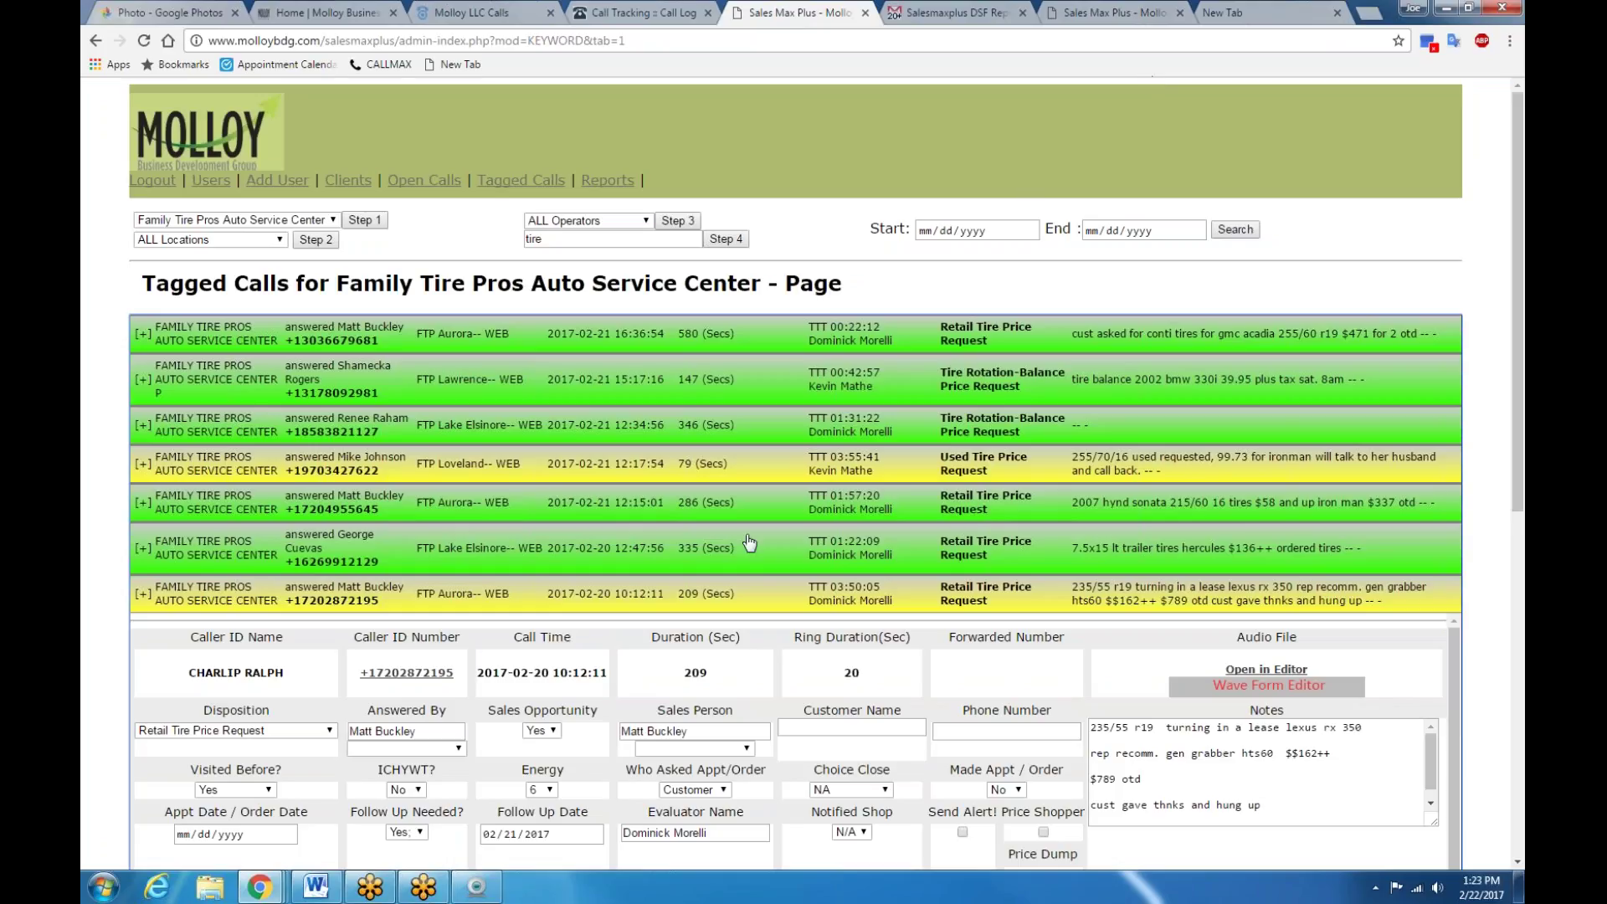
# Step: Bring up the POS workbook and scroll to the Commitment, Information / Data and Automatic model
pyautogui.click(316, 889)
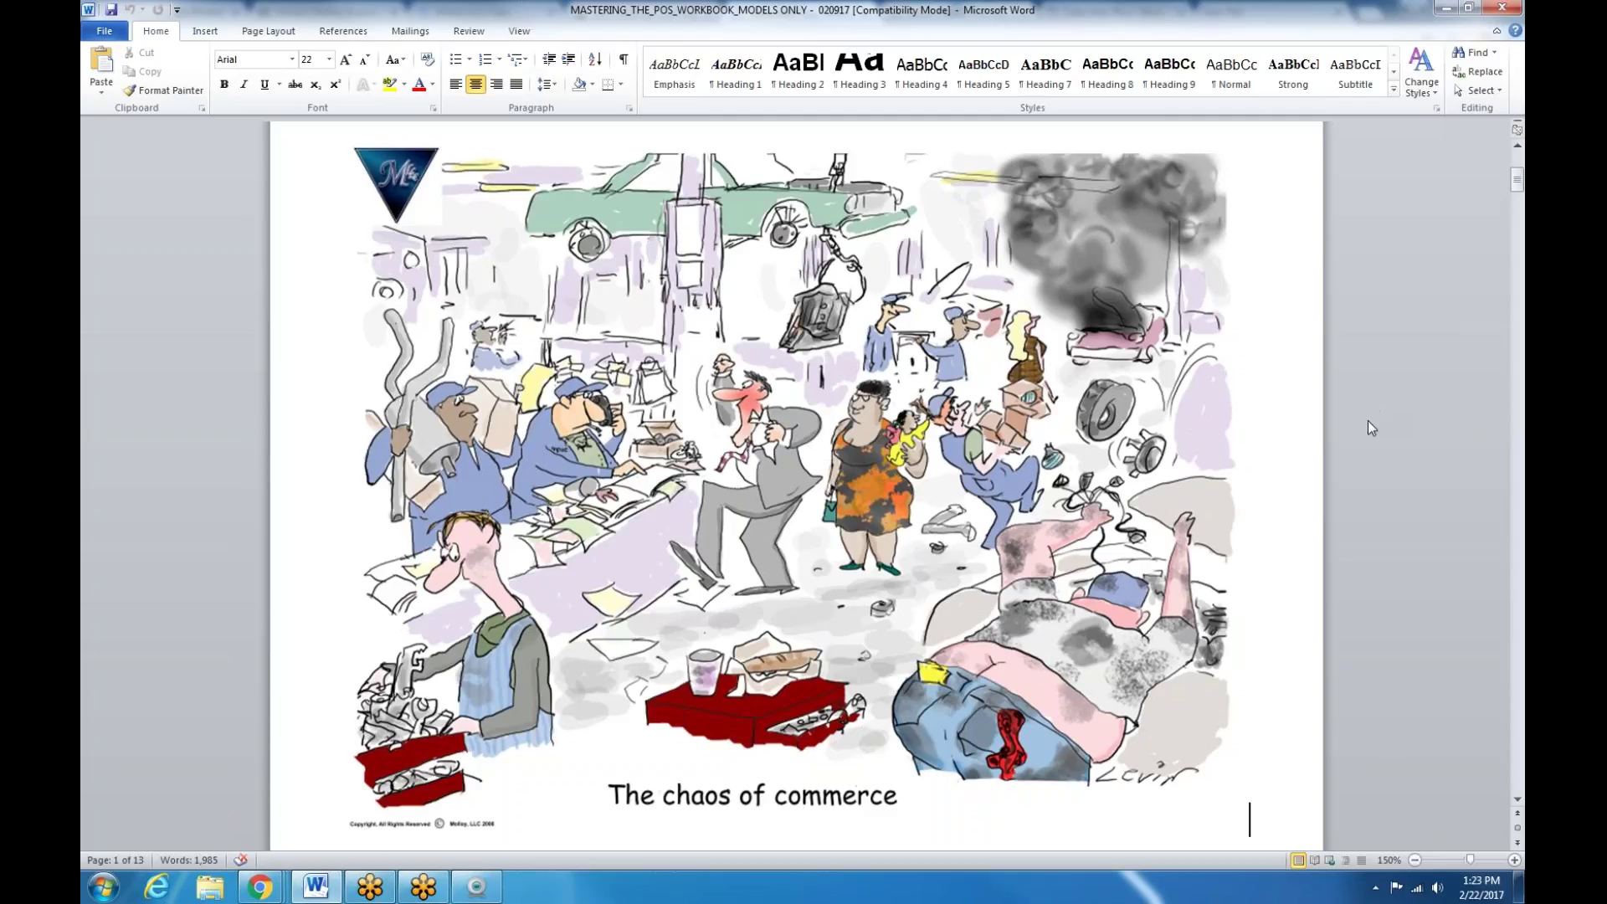
pyautogui.scroll(-3, 1403, 463)
pyautogui.scroll(-10, 1405, 468)
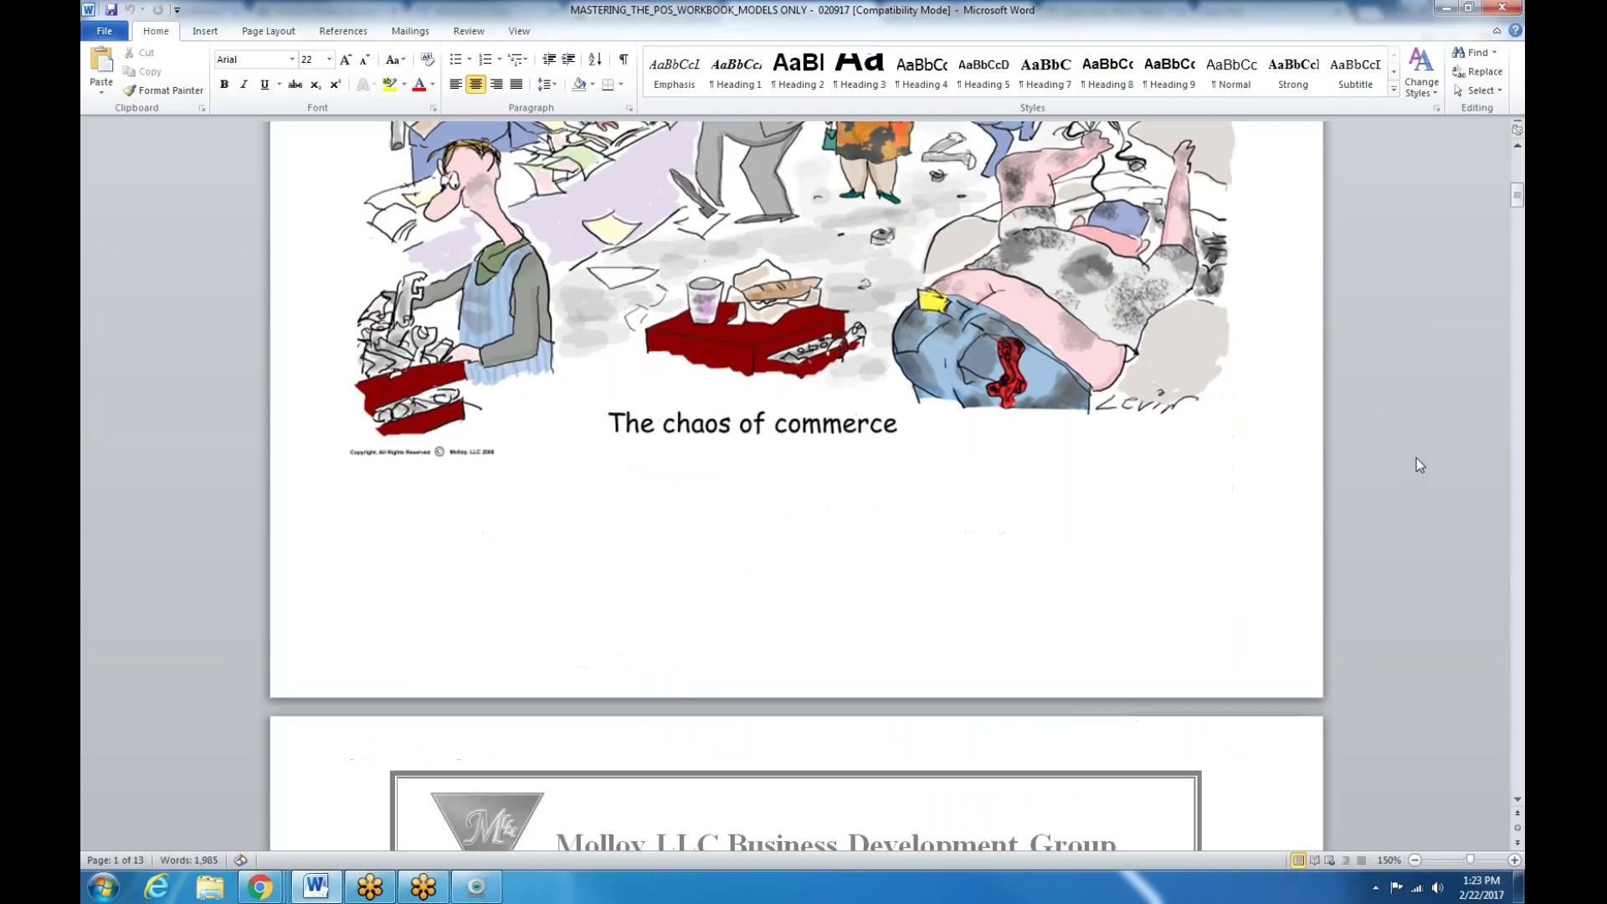
pyautogui.scroll(-4, 1458, 454)
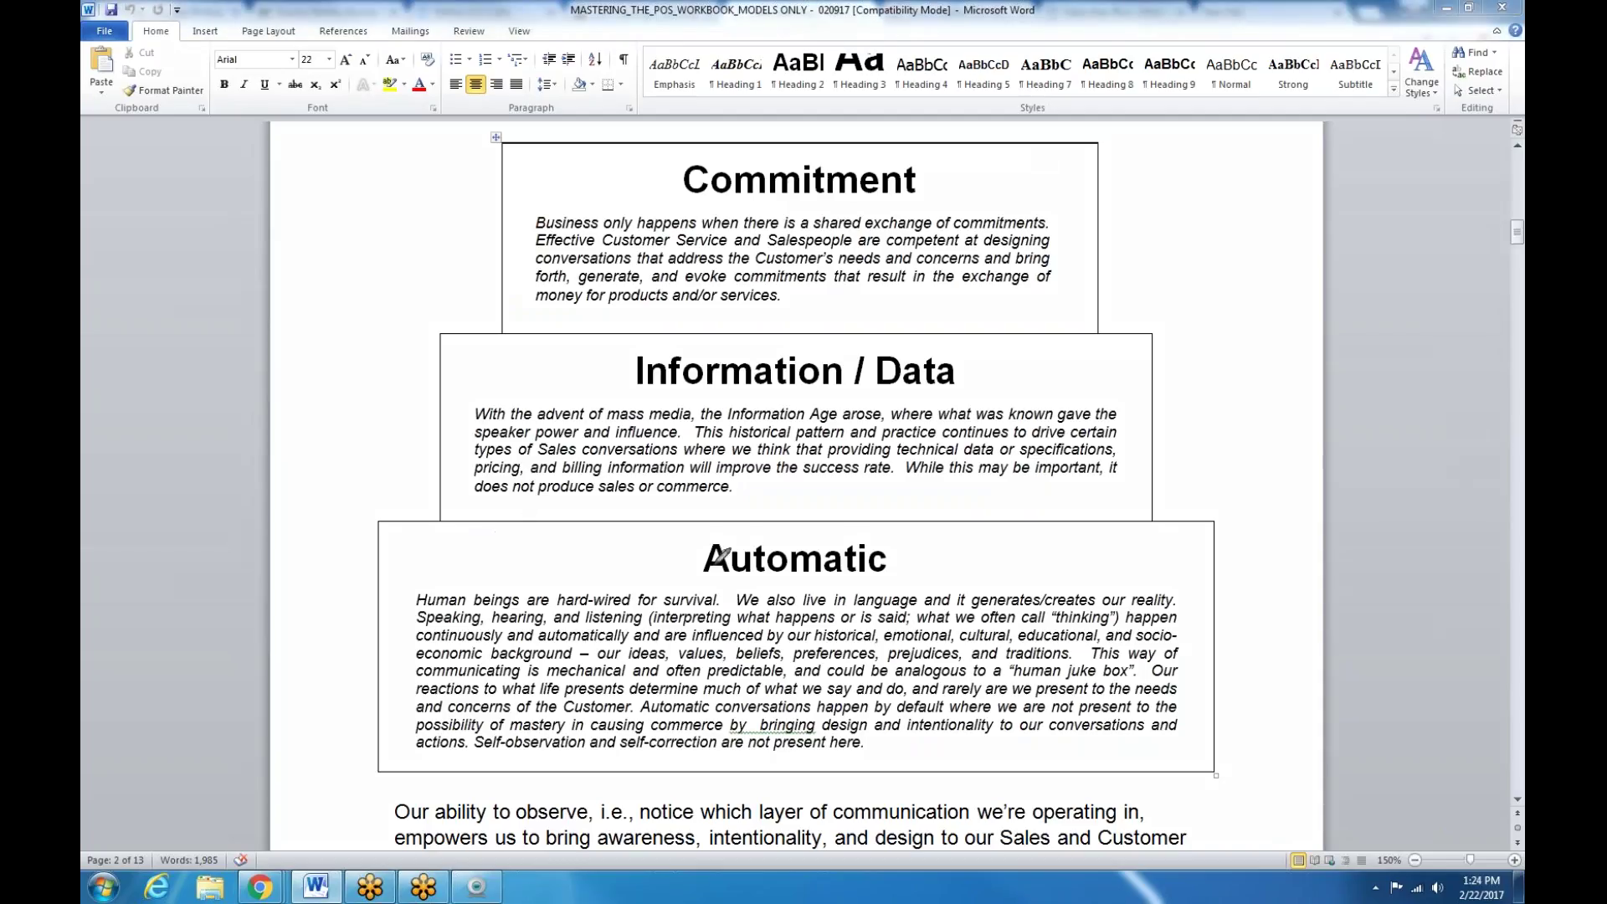
pyautogui.moveTo(716, 565)
pyautogui.mouseDown()
pyautogui.moveTo(905, 576)
pyautogui.moveTo(688, 531)
pyautogui.mouseUp()
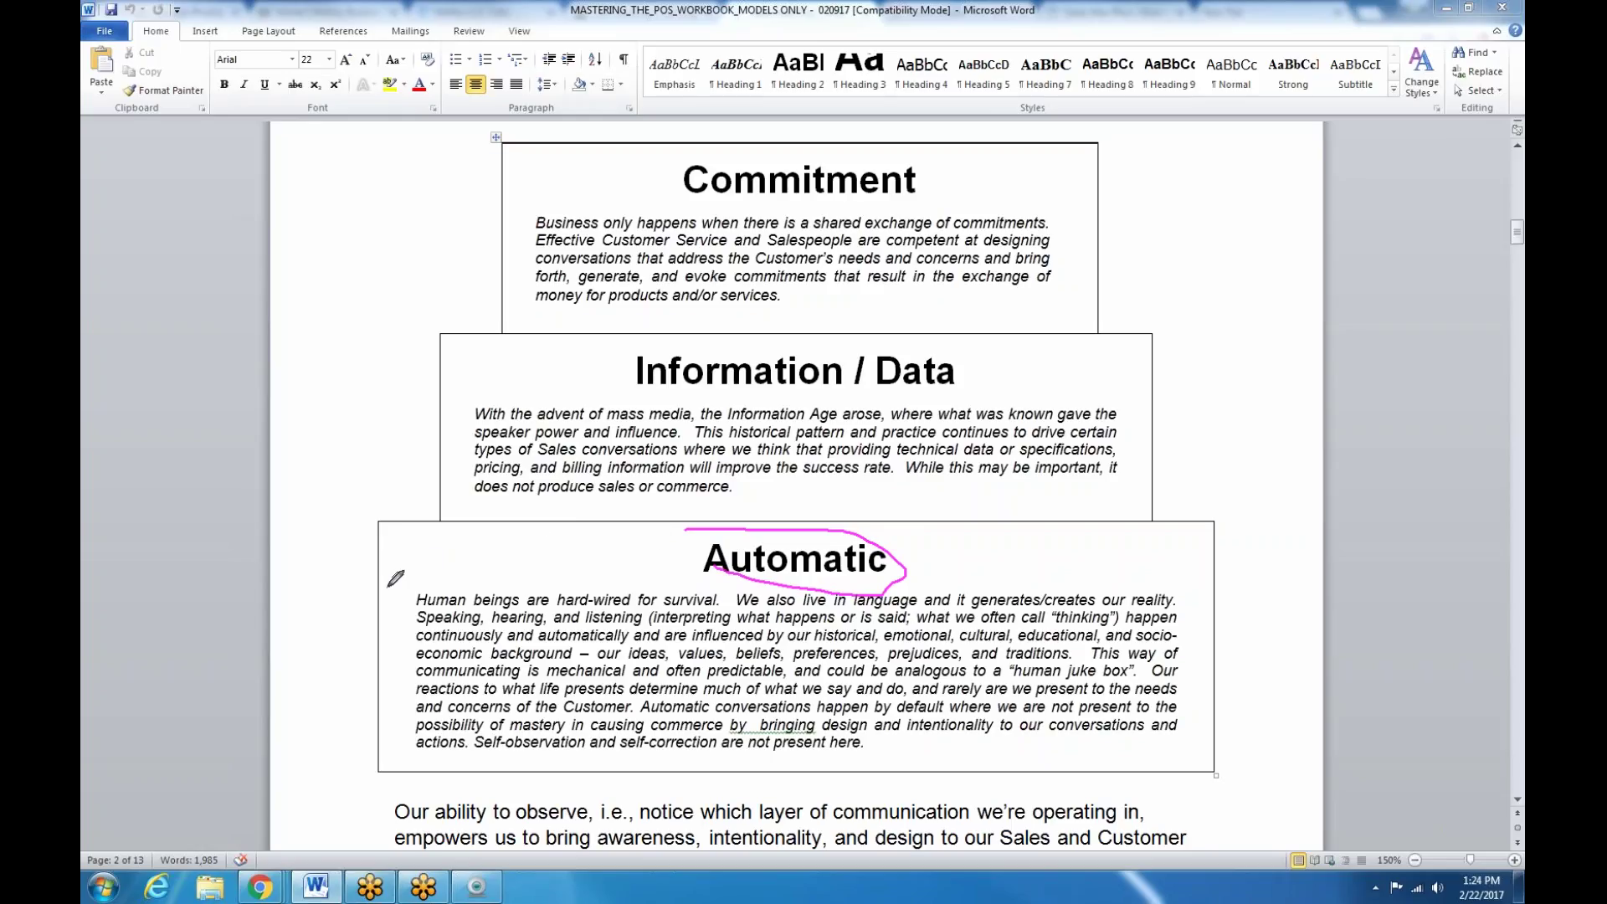
pyautogui.moveTo(436, 354)
pyautogui.mouseDown()
pyautogui.moveTo(507, 334)
pyautogui.moveTo(427, 312)
pyautogui.moveTo(424, 351)
pyautogui.moveTo(511, 347)
pyautogui.mouseUp()
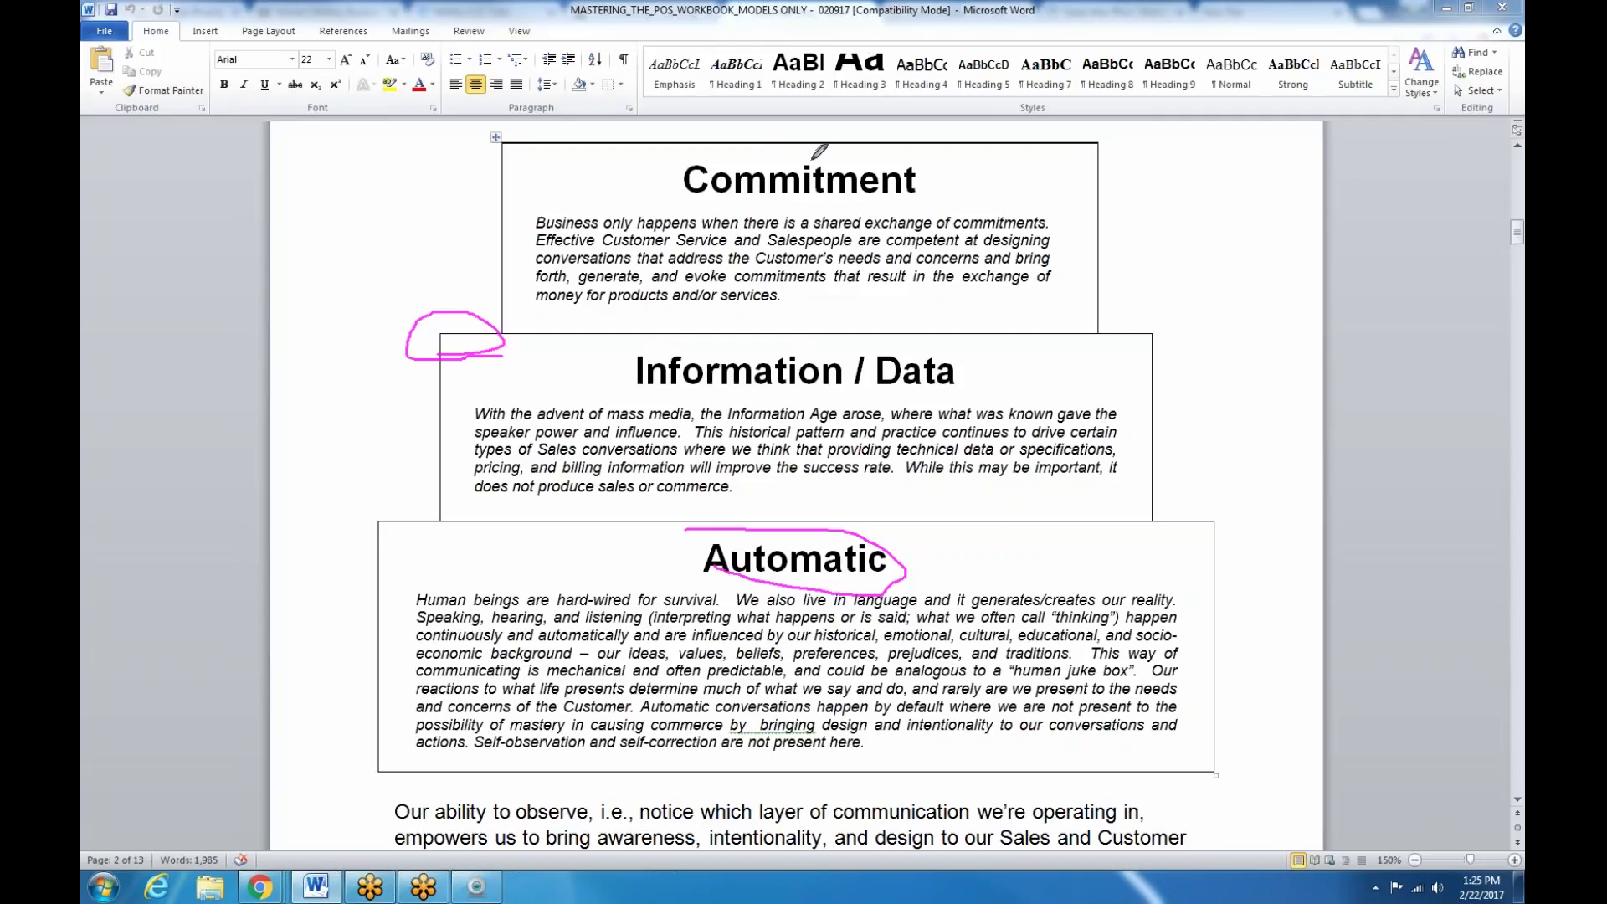
pyautogui.moveTo(805, 156)
pyautogui.mouseDown()
pyautogui.moveTo(719, 202)
pyautogui.moveTo(975, 188)
pyautogui.moveTo(844, 141)
pyautogui.moveTo(763, 142)
pyautogui.mouseUp()
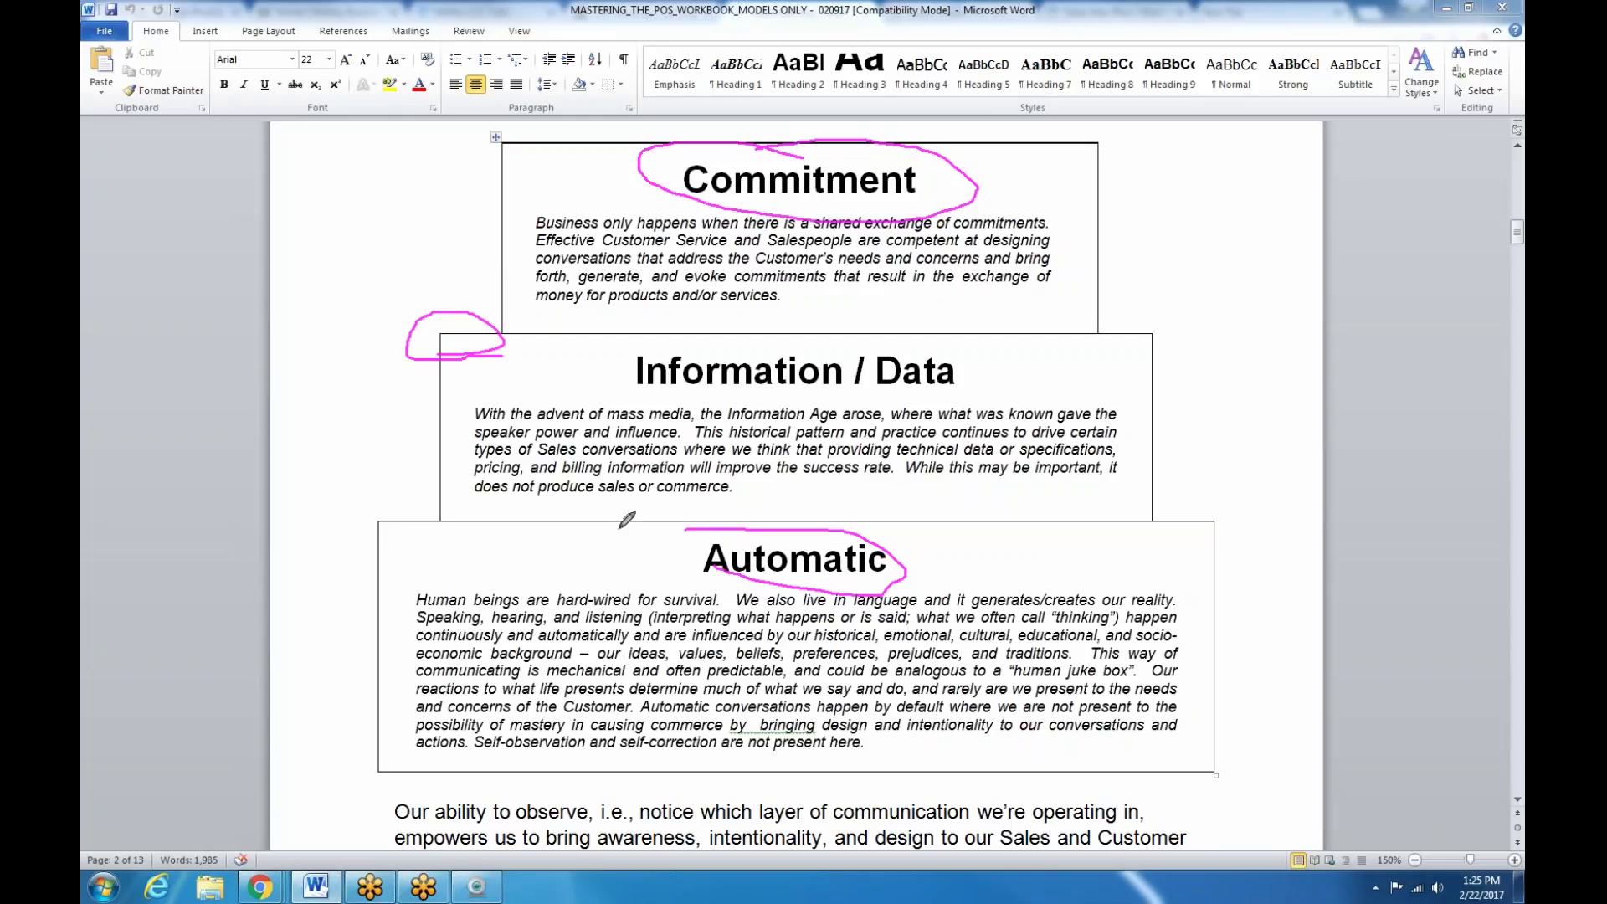
pyautogui.moveTo(446, 441)
pyautogui.mouseDown()
pyautogui.moveTo(561, 211)
pyautogui.moveTo(575, 264)
pyautogui.mouseUp()
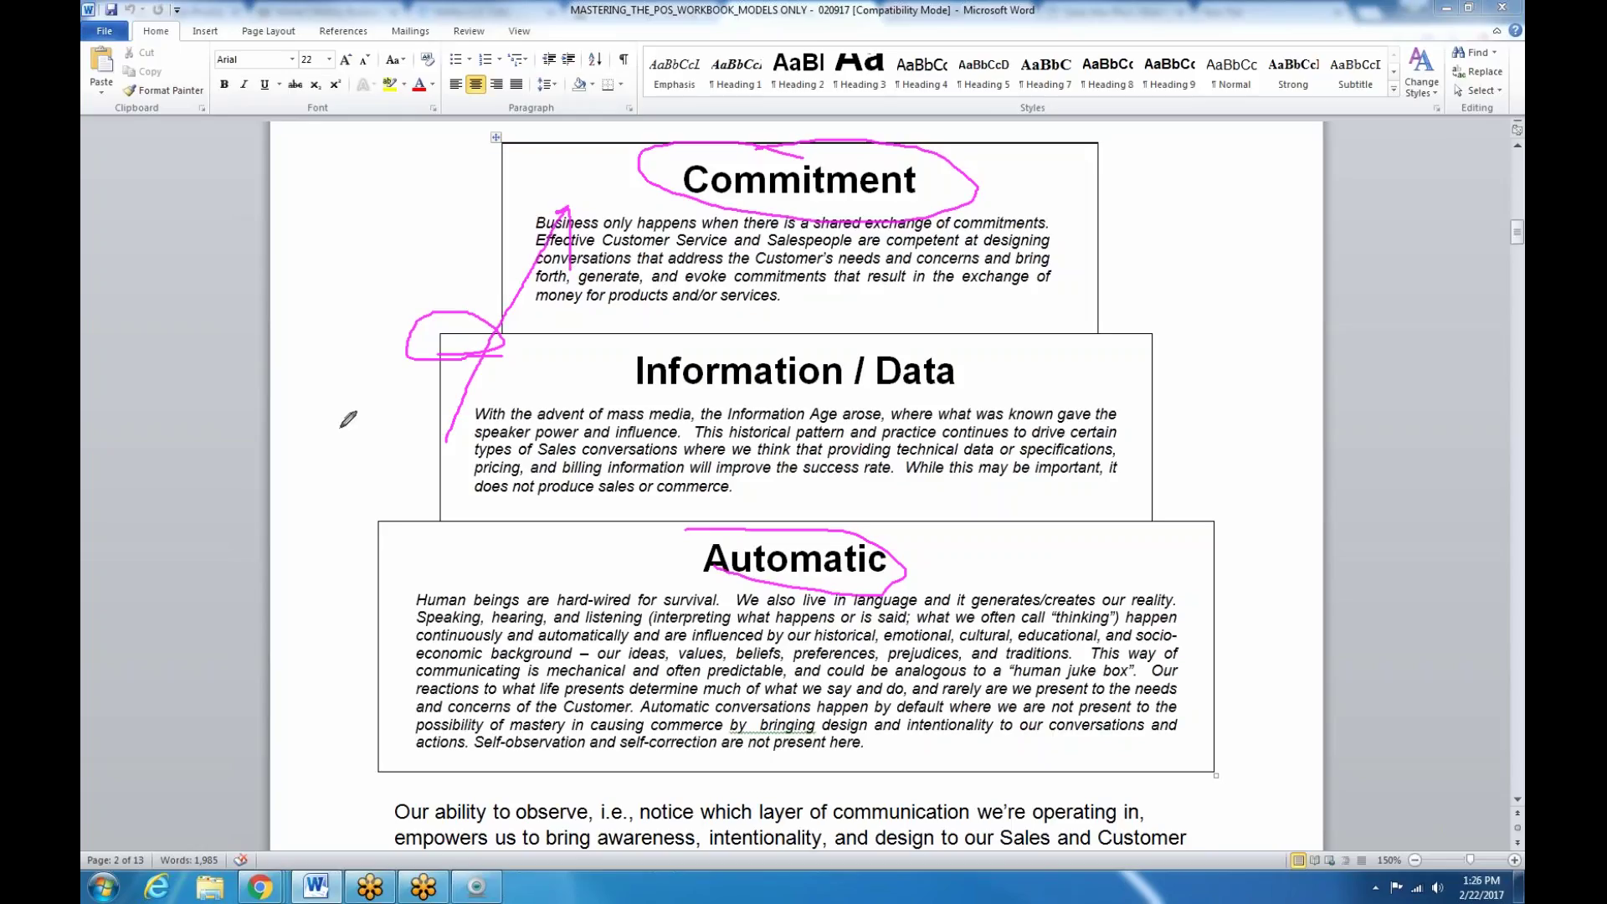
pyautogui.press('e')
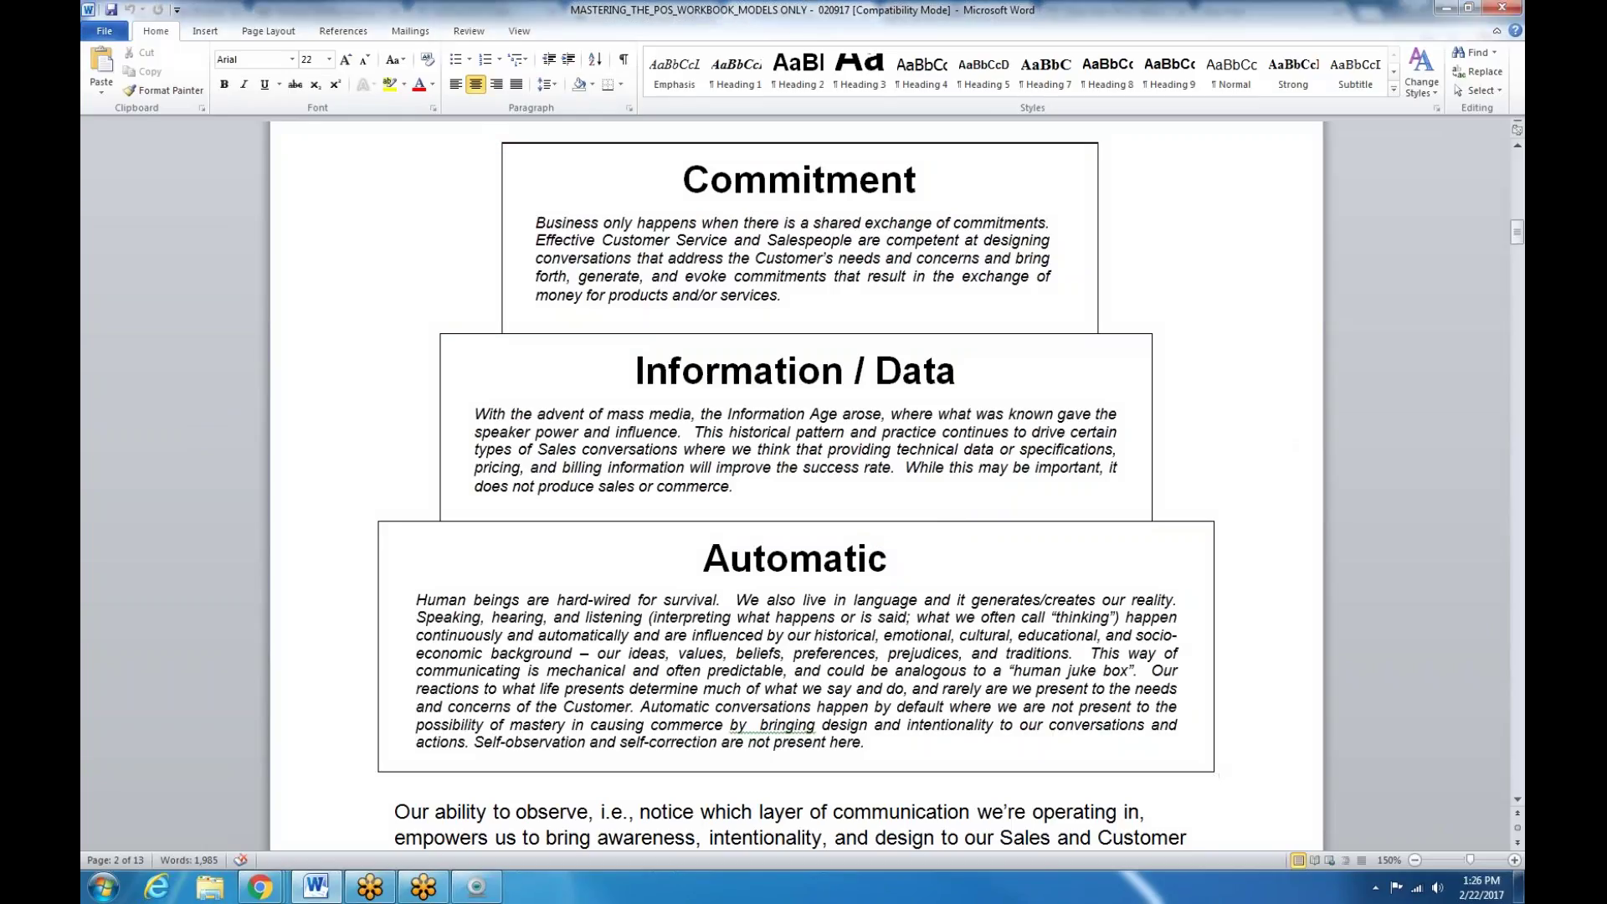
# Step: Scroll past the On Trust, Foundation for Results and 6 Moves pages to the page 6 Phone Model
pyautogui.scroll(-10, 1293, 429)
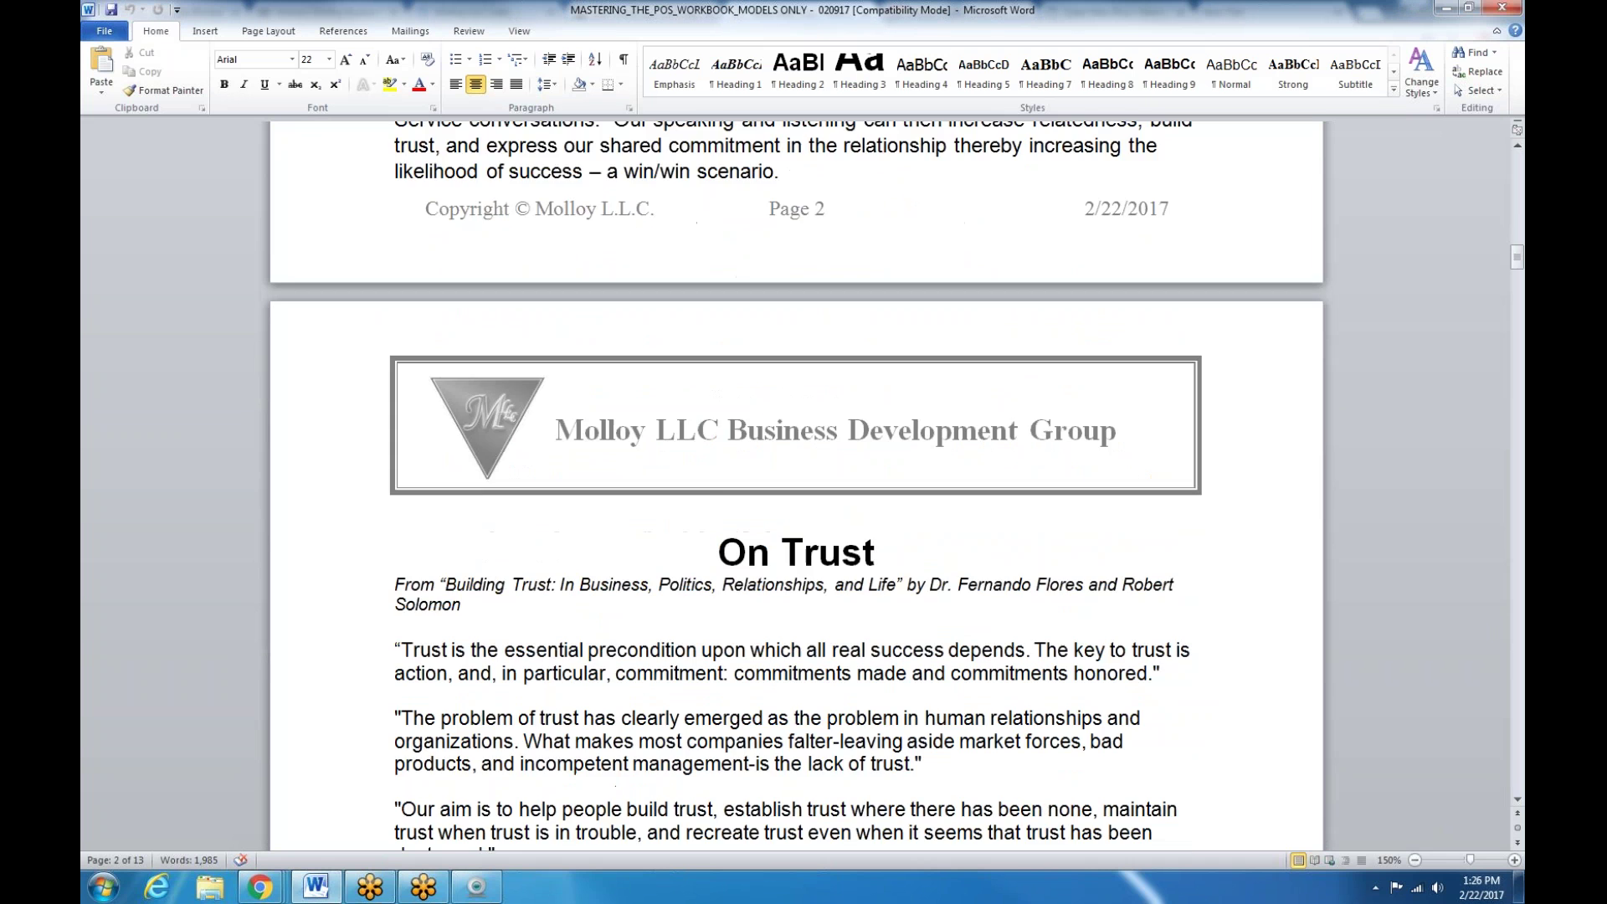
pyautogui.scroll(-20, 1326, 464)
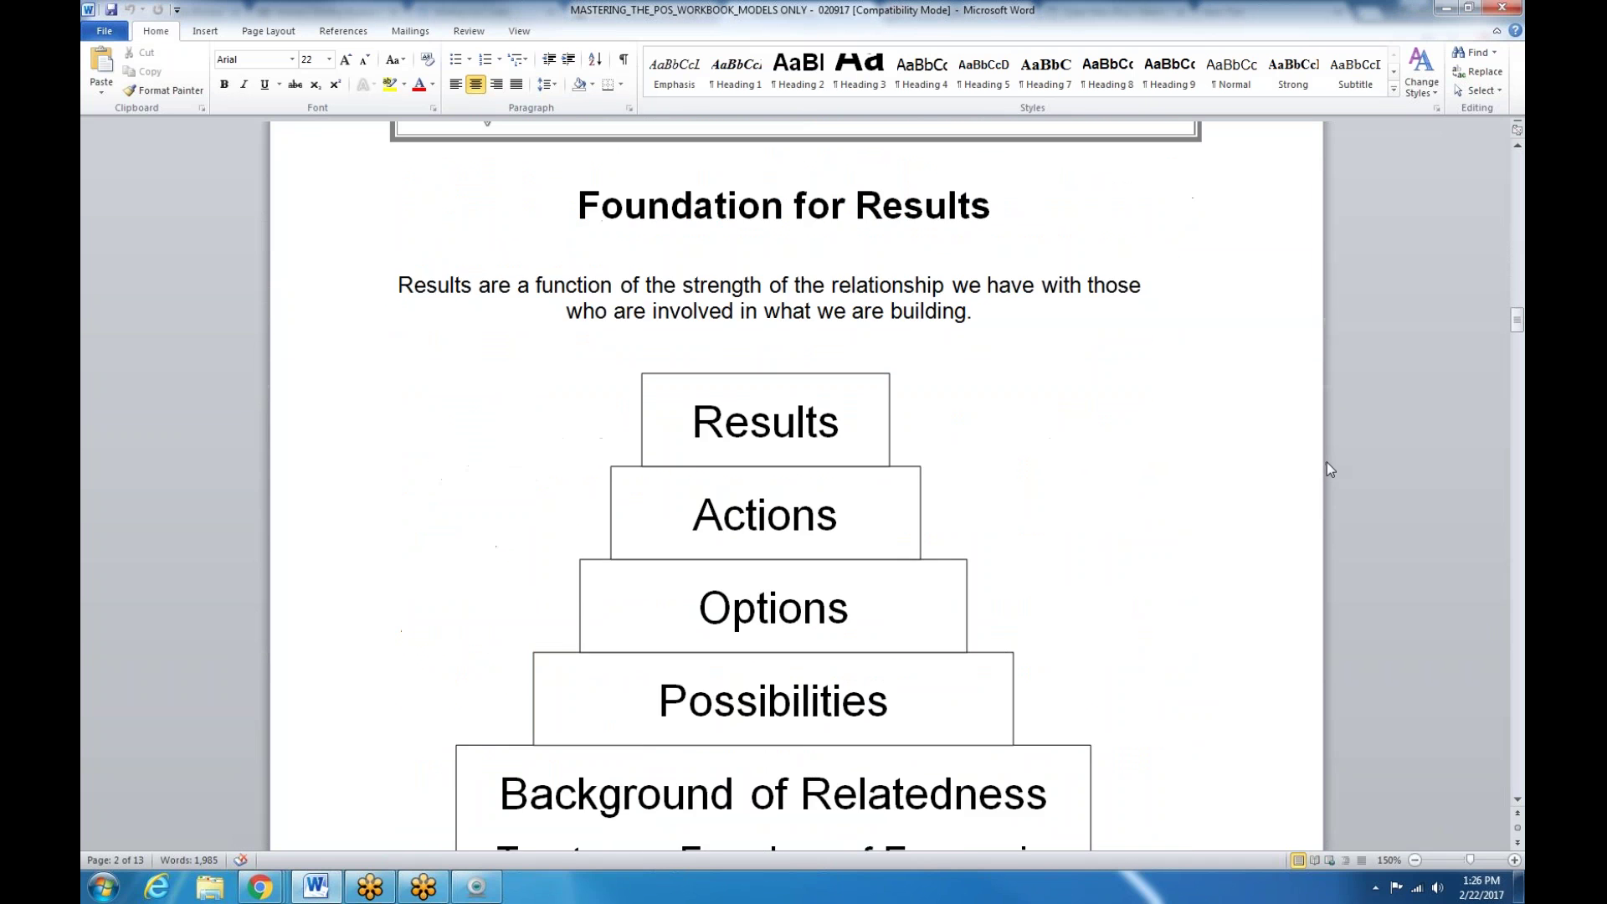
pyautogui.scroll(-10, 1333, 471)
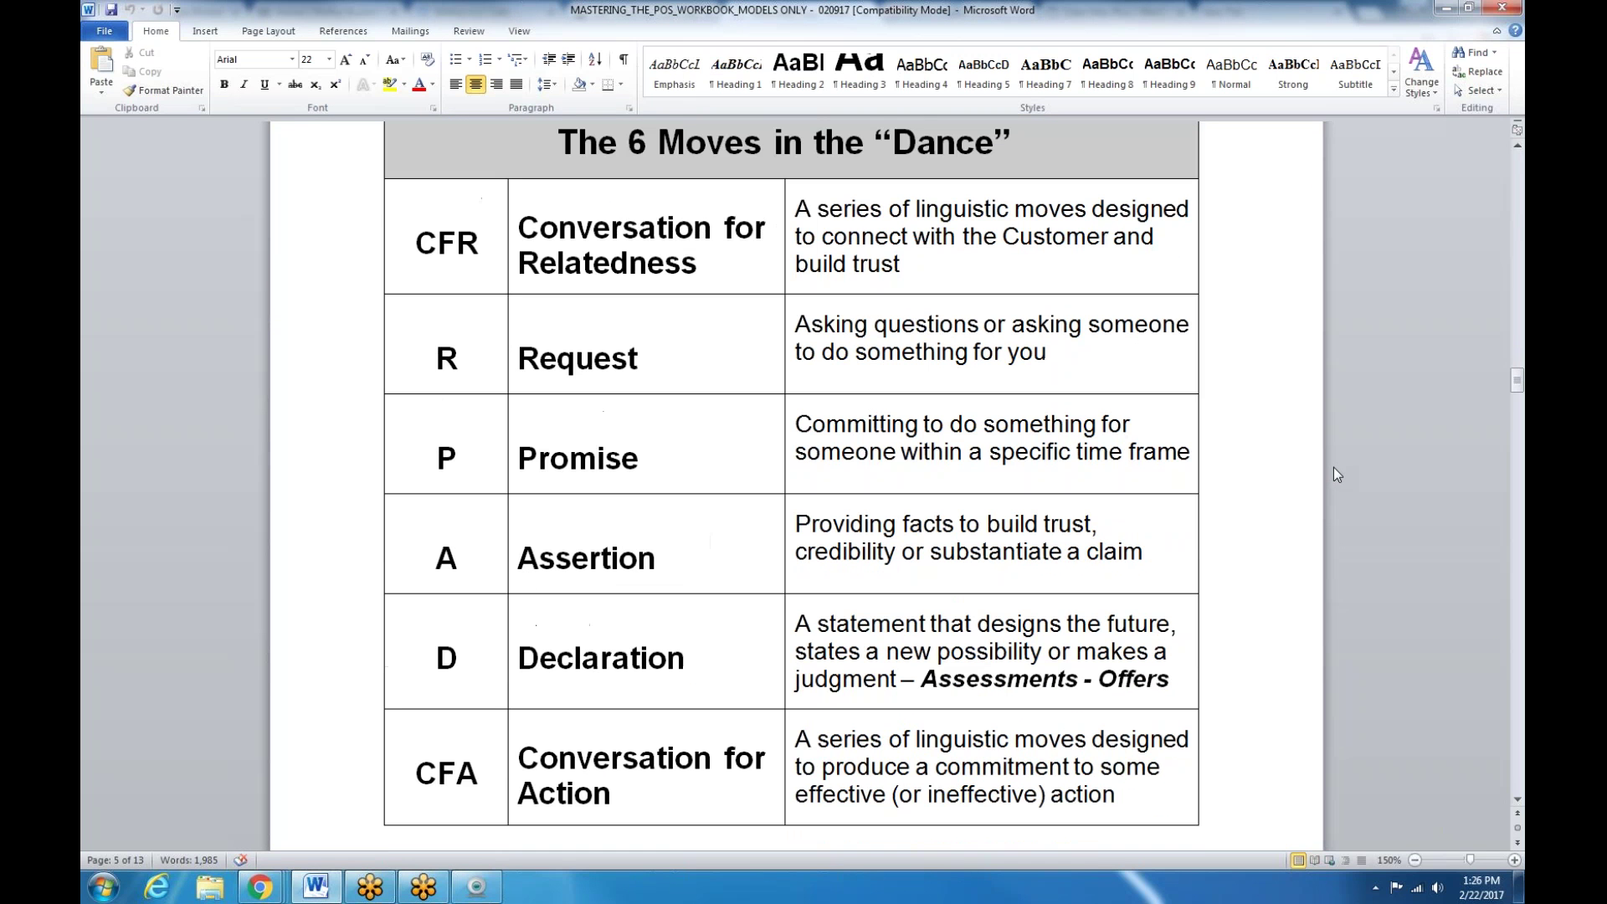
pyautogui.scroll(-10, 1333, 467)
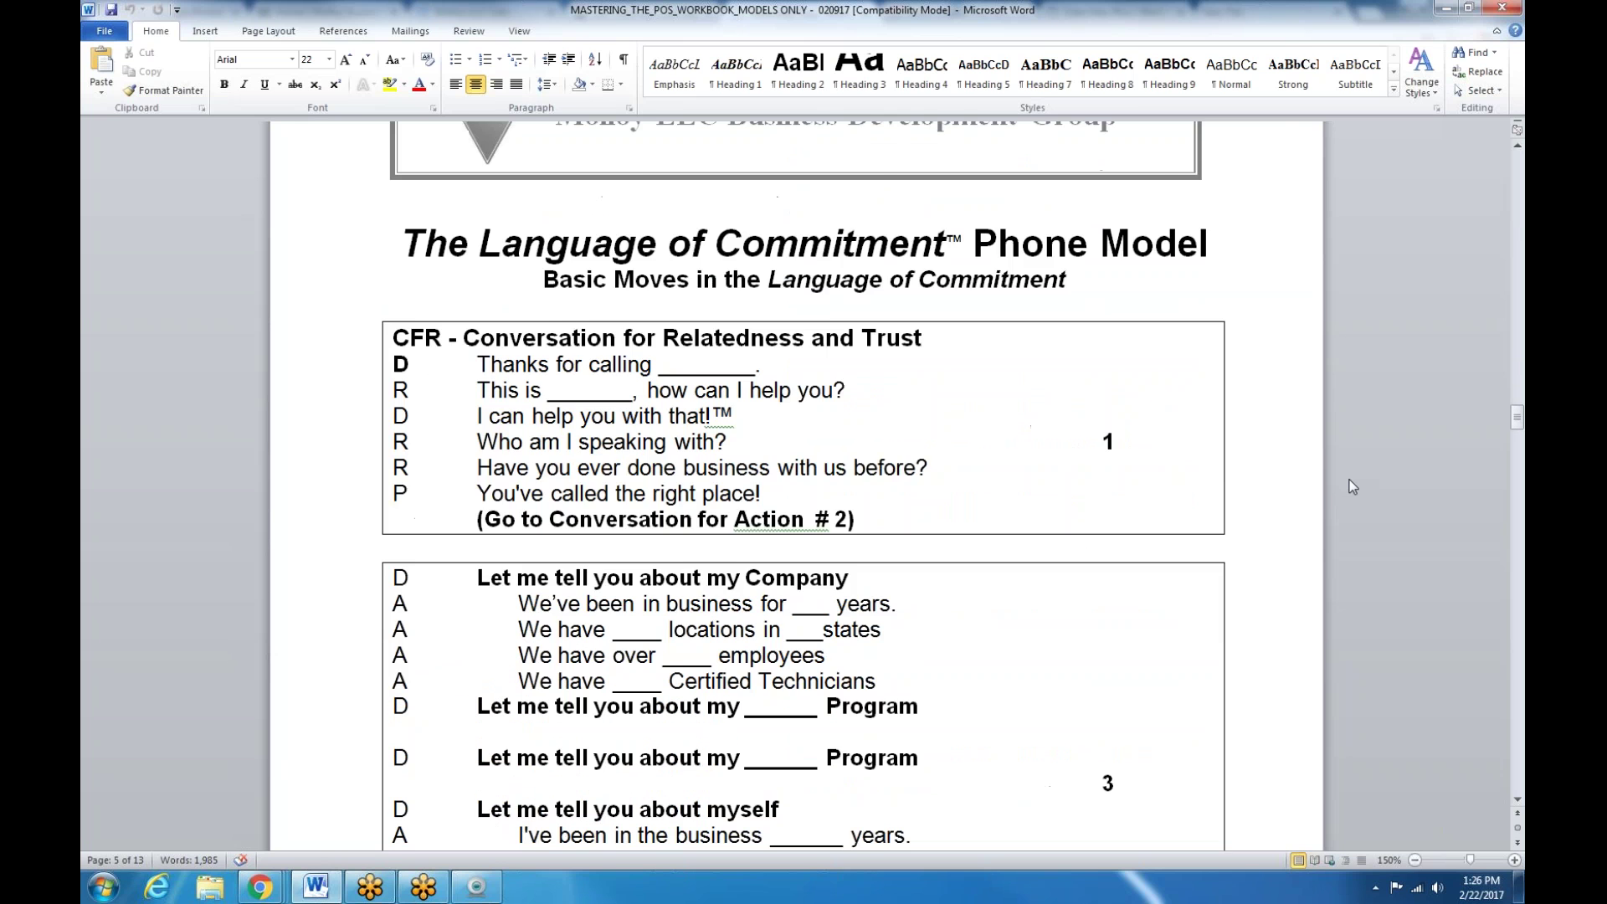
pyautogui.scroll(-1, 1349, 480)
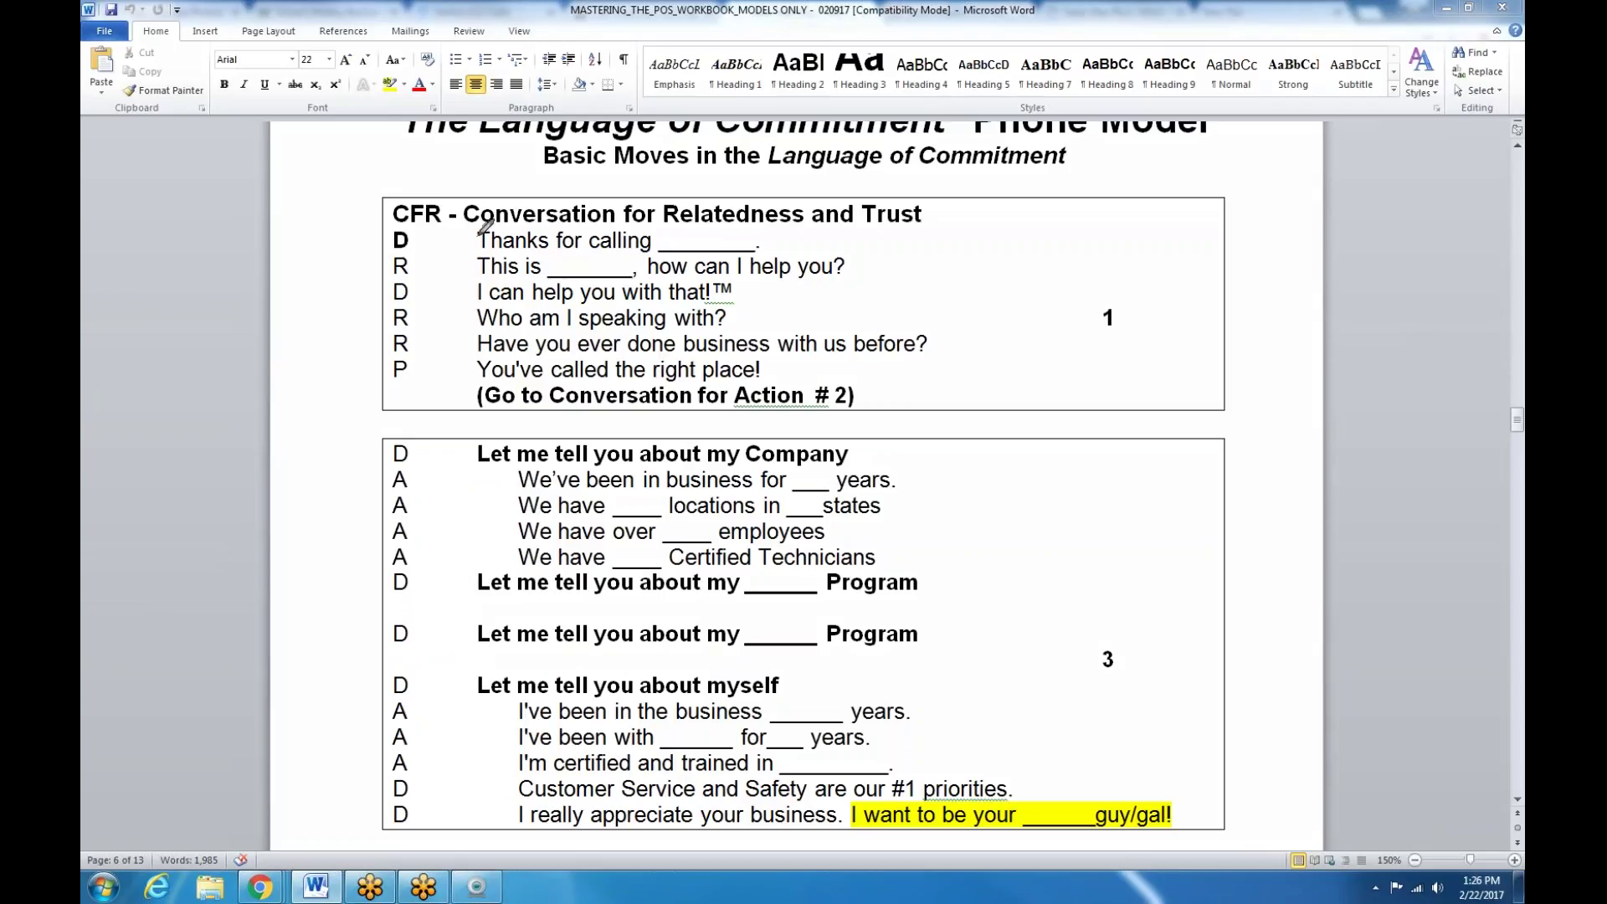
# Step: Ink-circle the CFR heading, then scroll down and circle the CFA - Conversation for Action heading
pyautogui.moveTo(472, 195)
pyautogui.mouseDown()
pyautogui.moveTo(352, 205)
pyautogui.moveTo(431, 252)
pyautogui.moveTo(476, 199)
pyautogui.mouseUp()
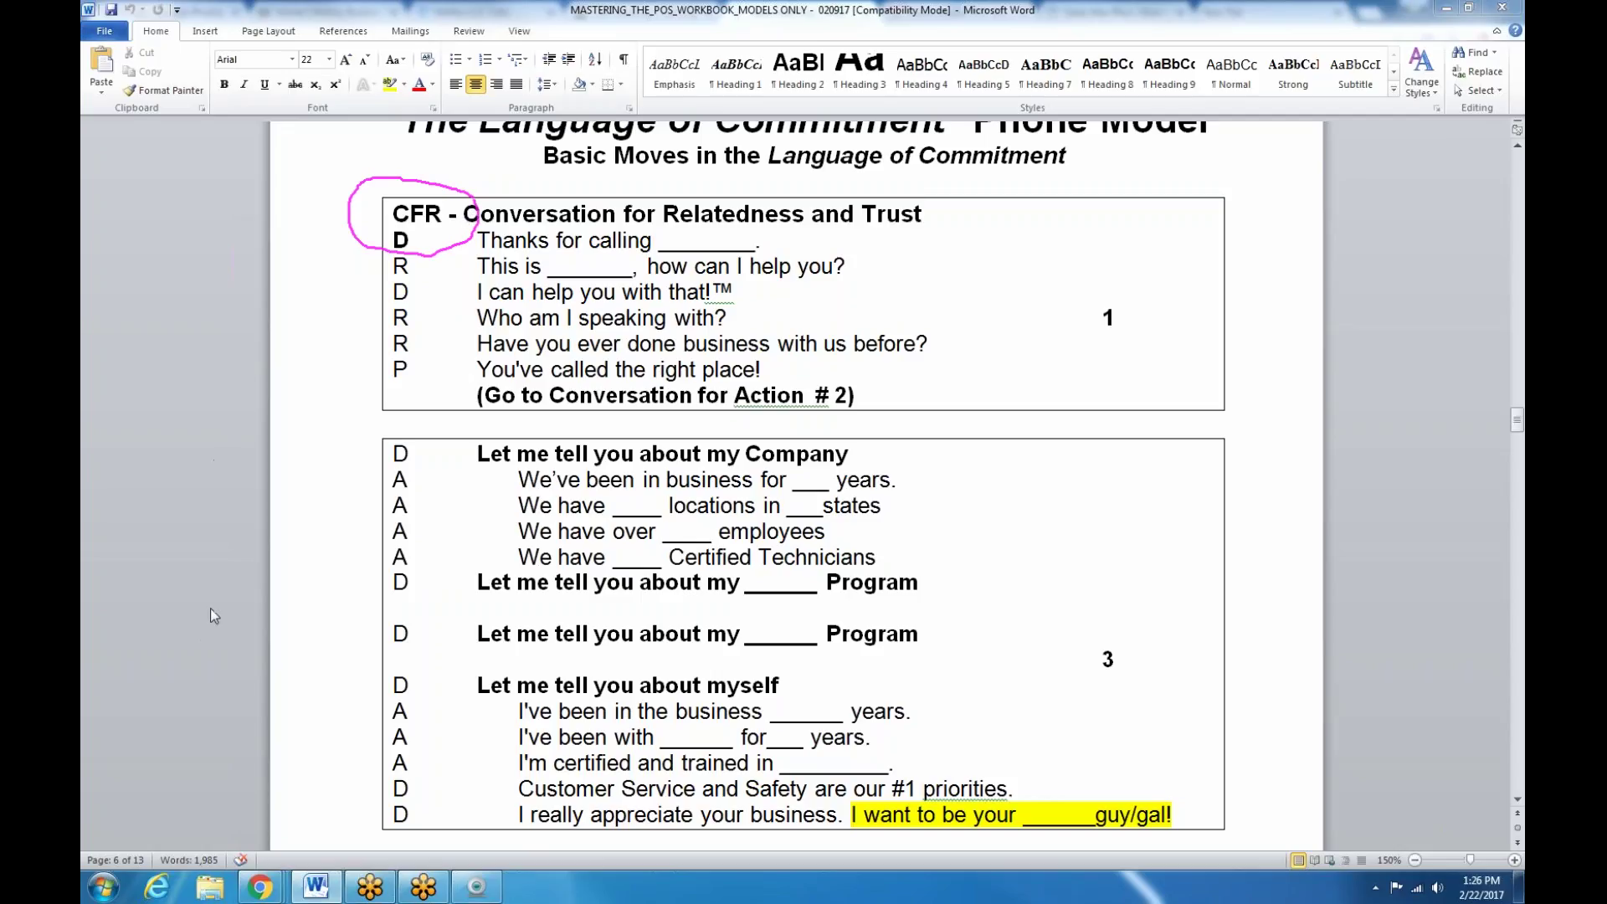
pyautogui.scroll(-5, 213, 604)
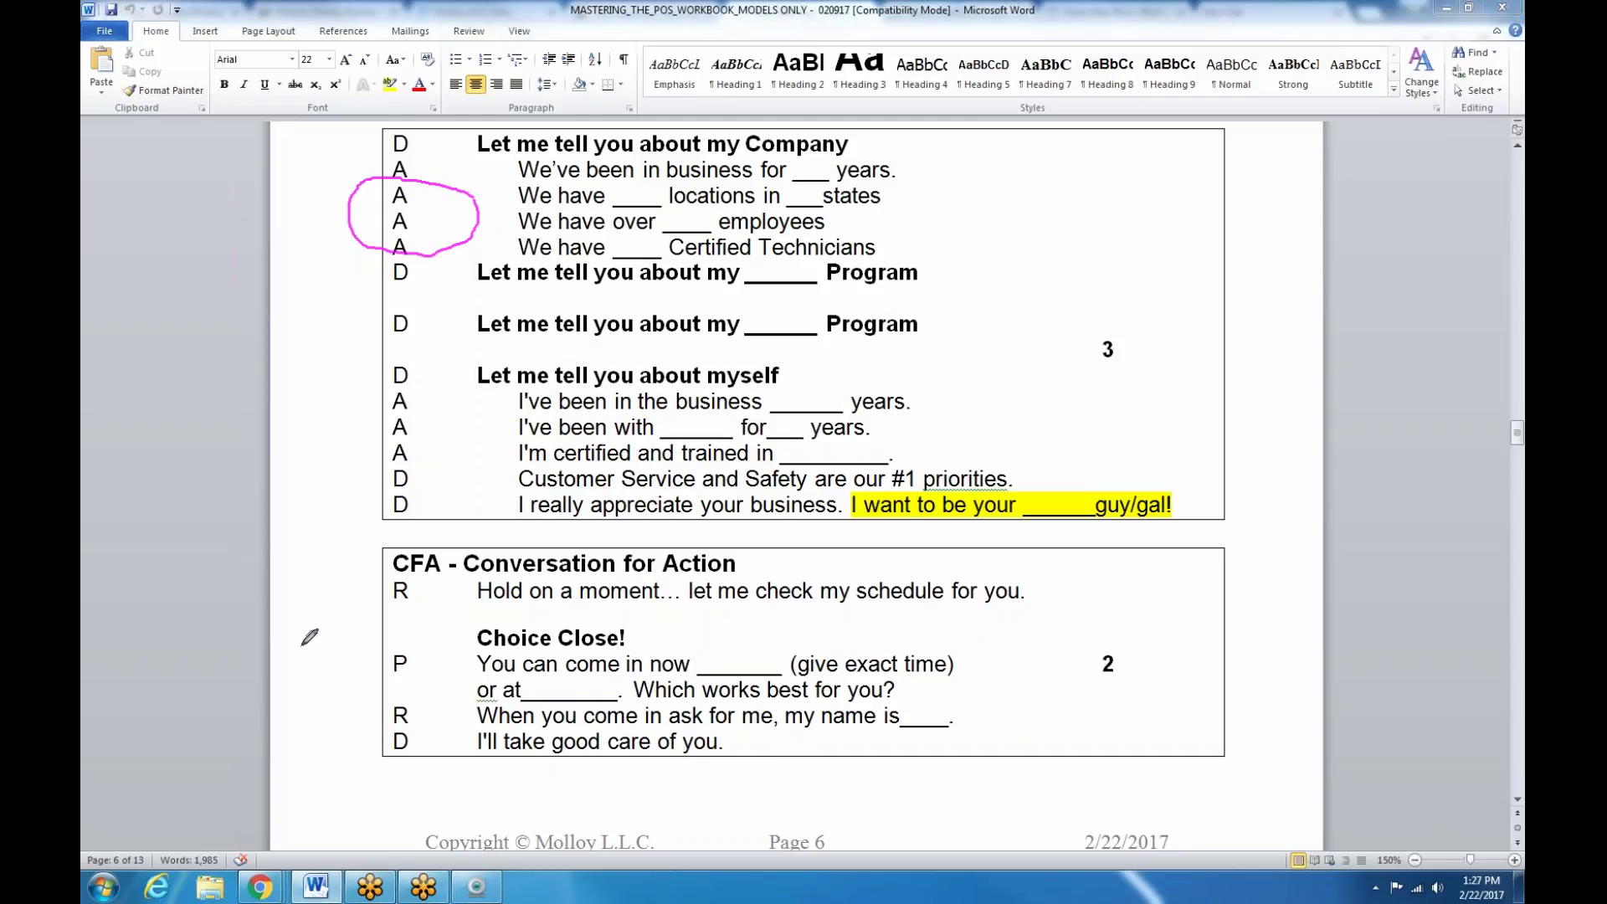
pyautogui.moveTo(372, 601)
pyautogui.mouseDown()
pyautogui.moveTo(462, 578)
pyautogui.moveTo(416, 514)
pyautogui.moveTo(355, 586)
pyautogui.moveTo(386, 597)
pyautogui.moveTo(653, 574)
pyautogui.moveTo(713, 530)
pyautogui.moveTo(512, 524)
pyautogui.moveTo(446, 578)
pyautogui.mouseUp()
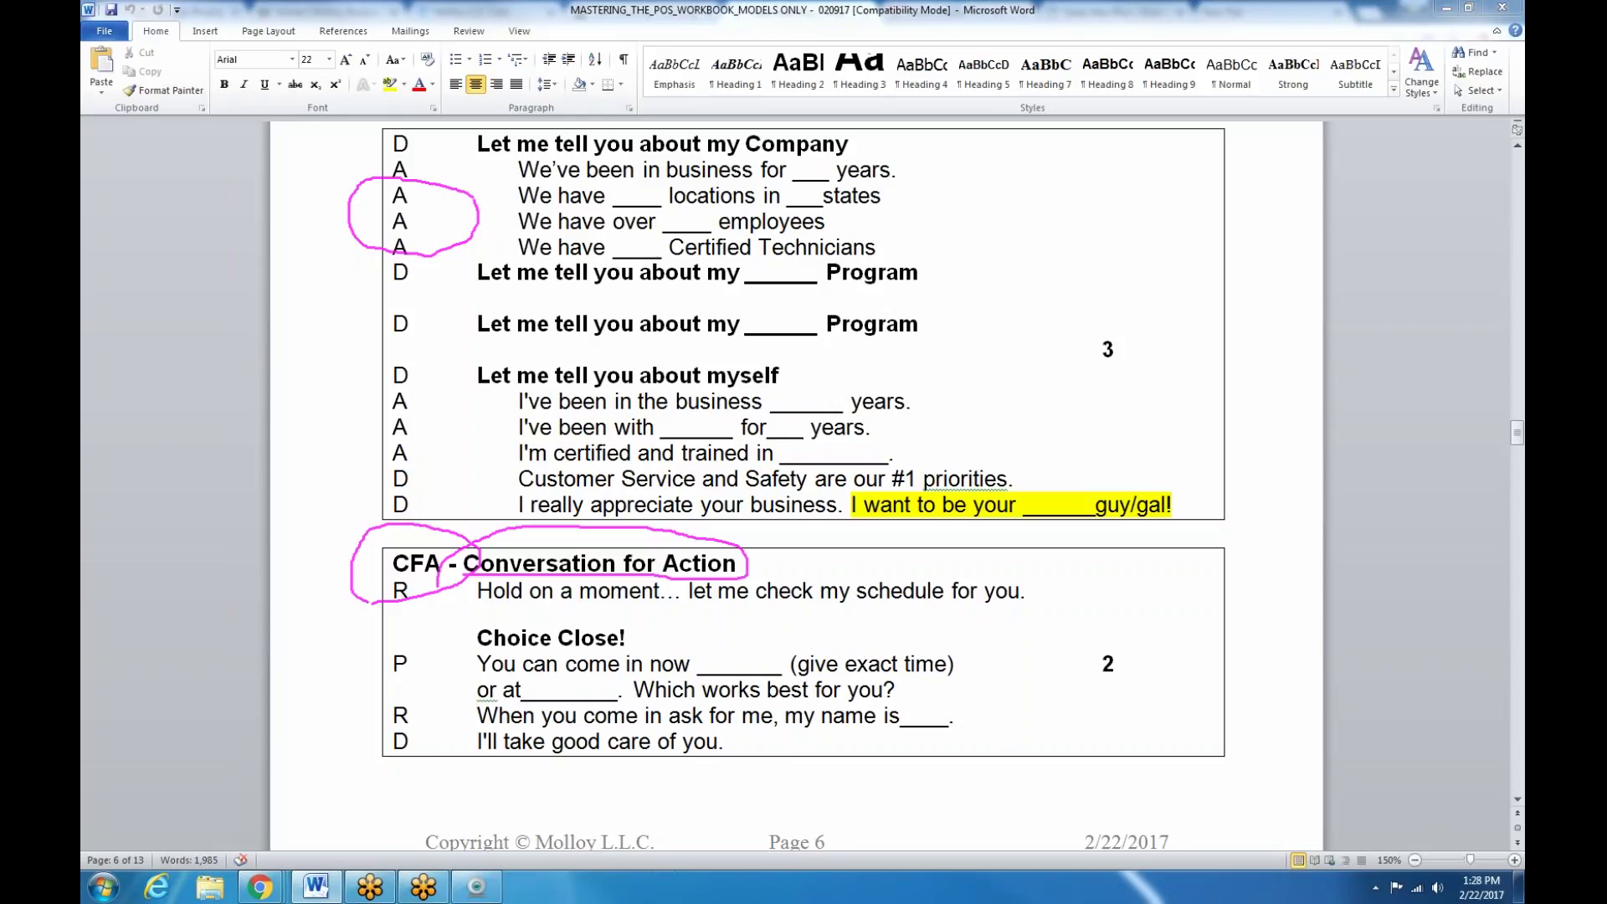
pyautogui.press('Escape')
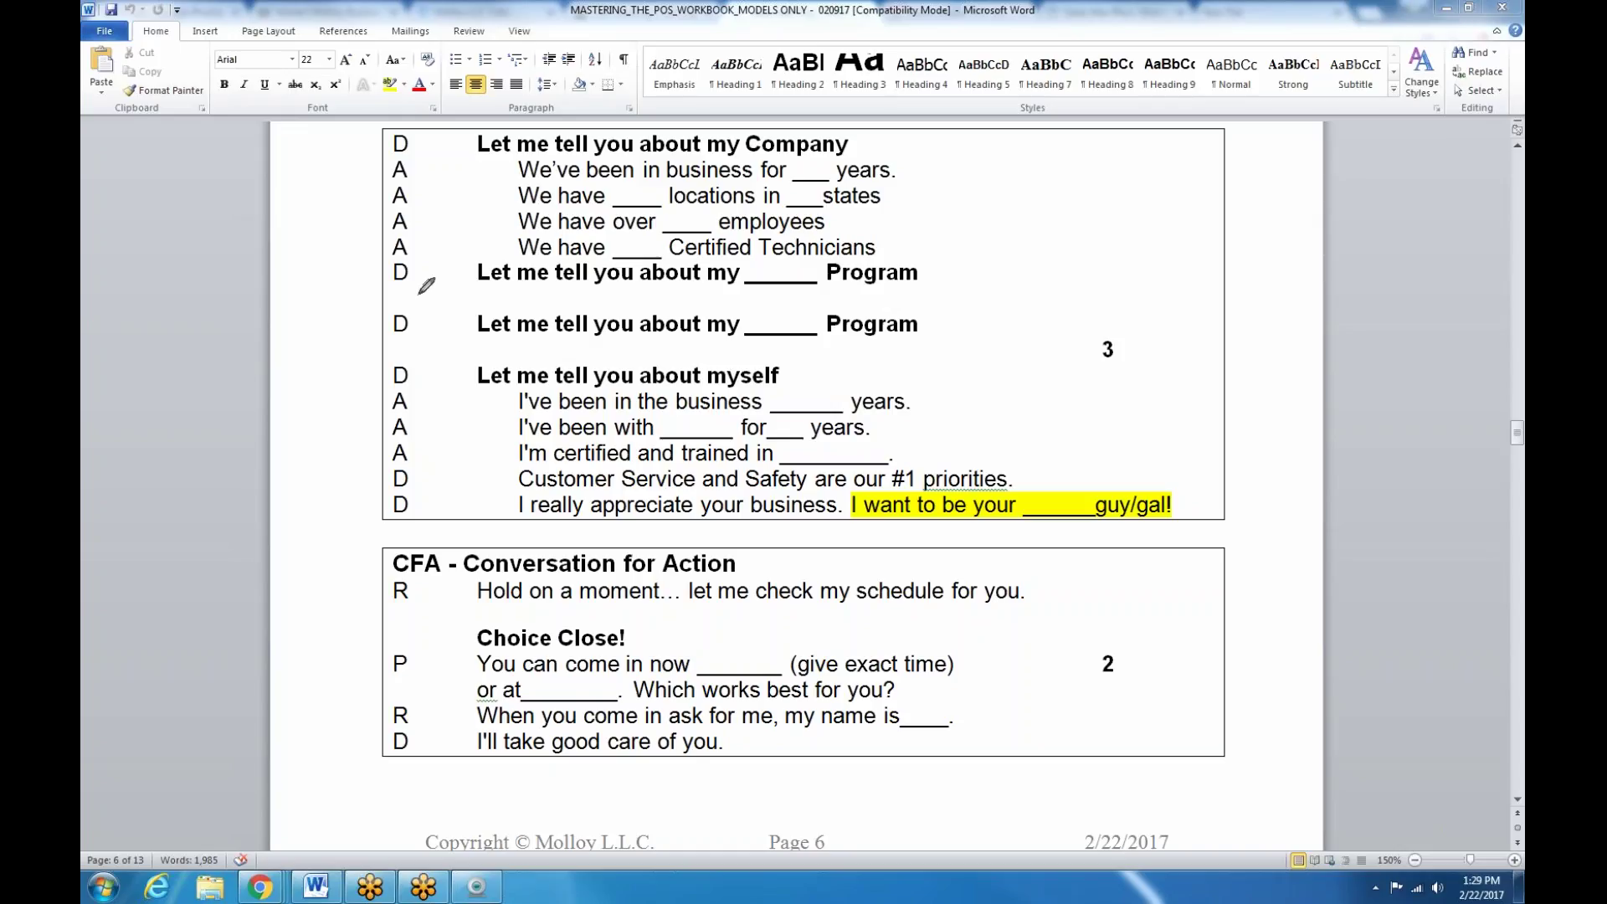
pyautogui.click(1456, 10)
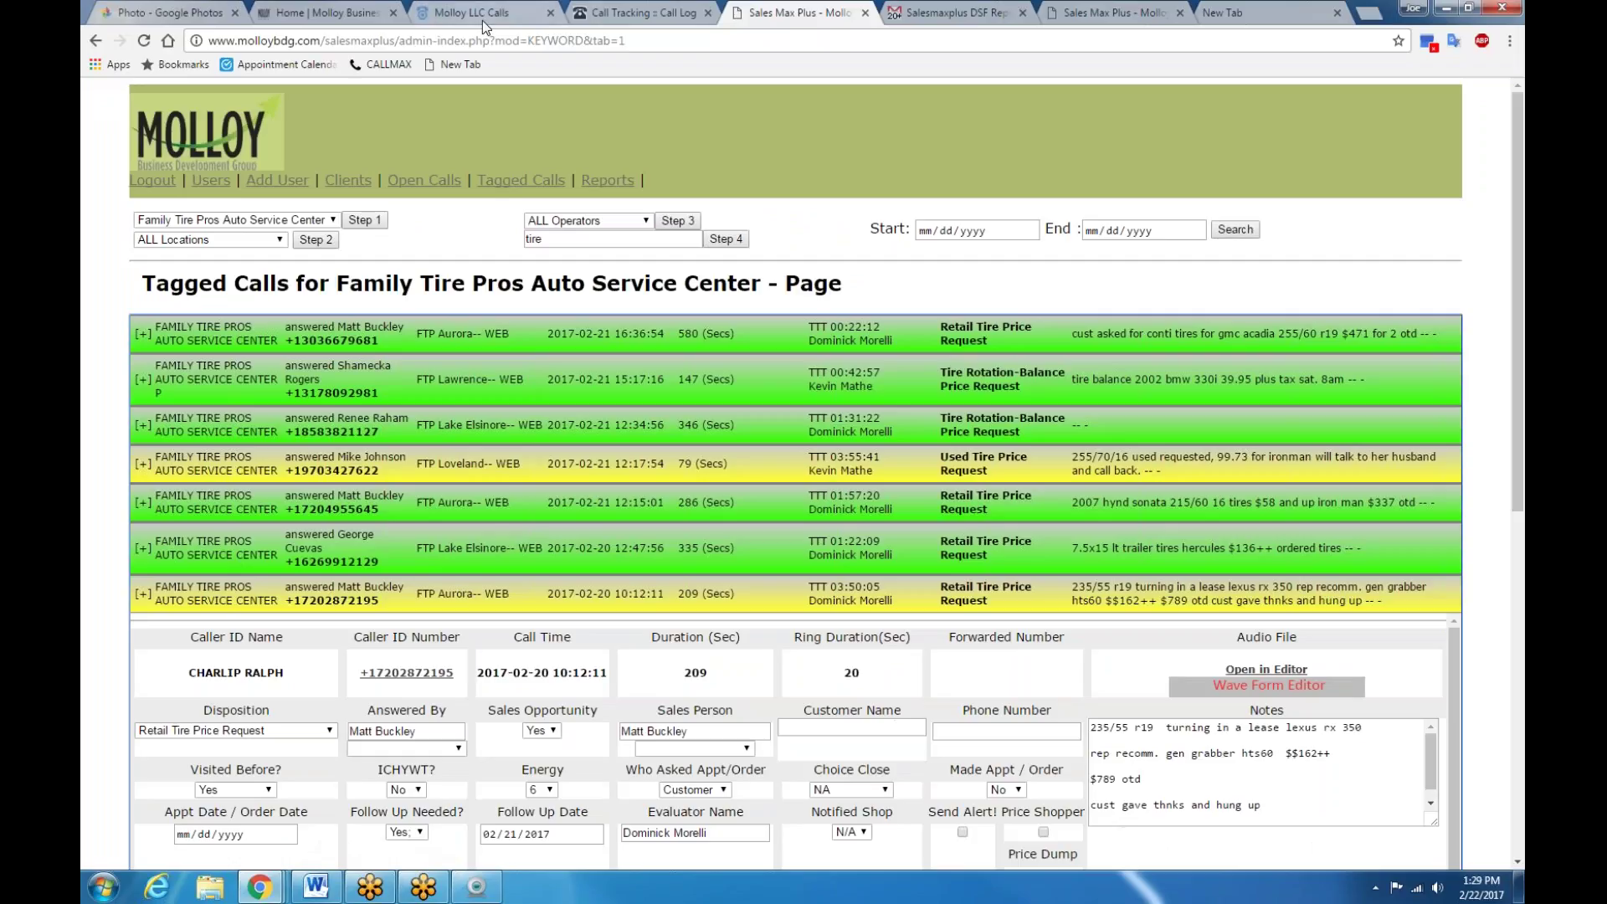
pyautogui.click(483, 20)
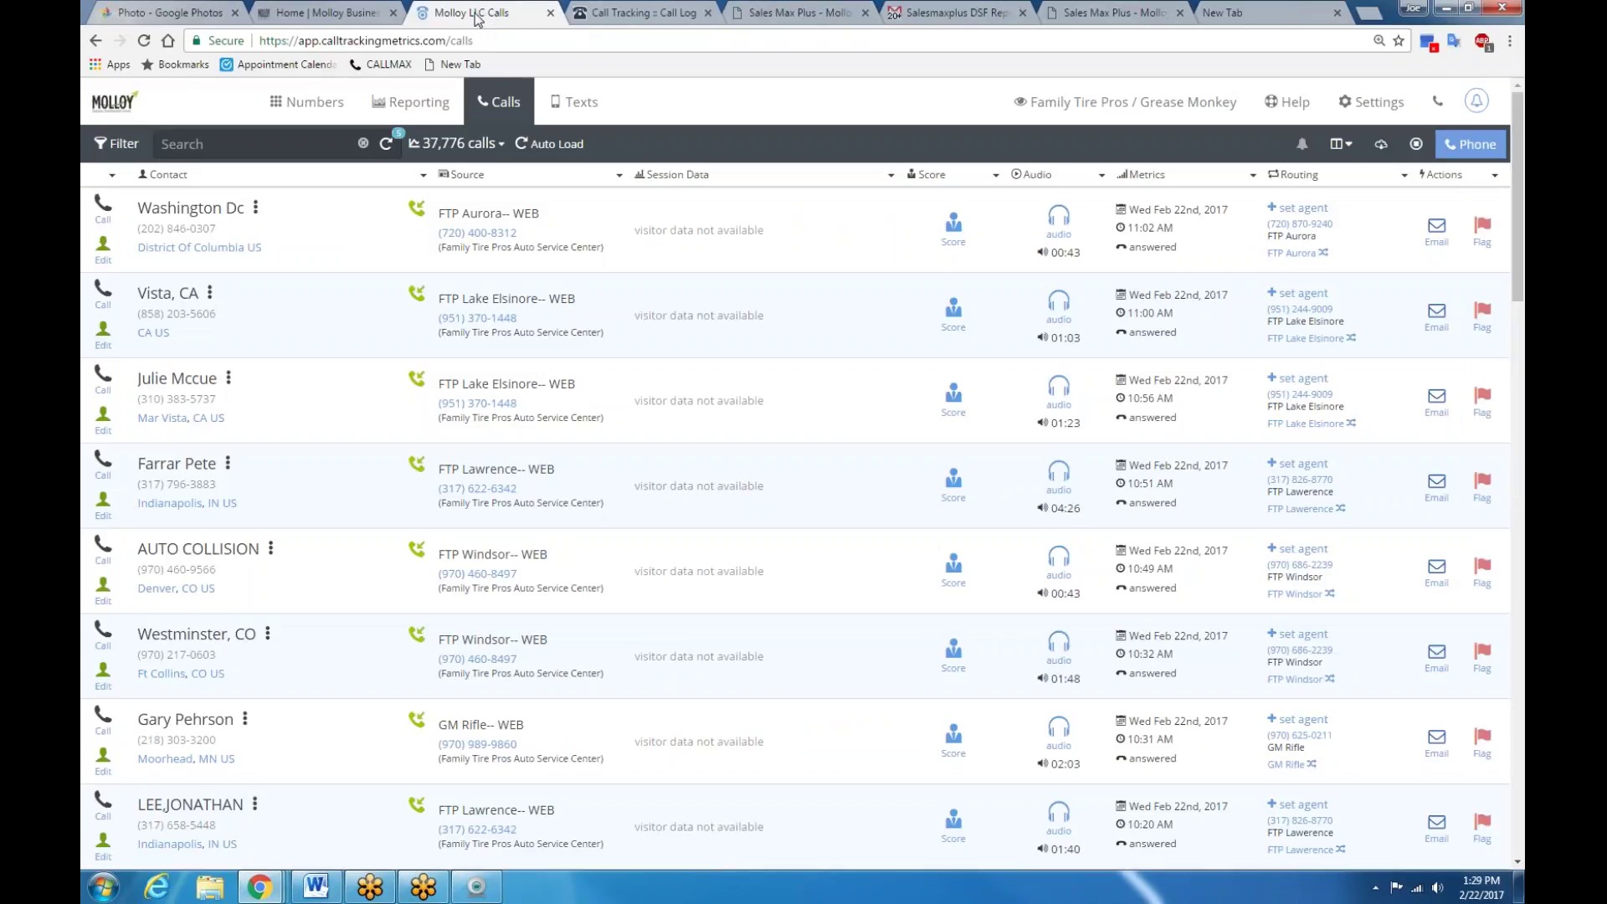
pyautogui.click(323, 108)
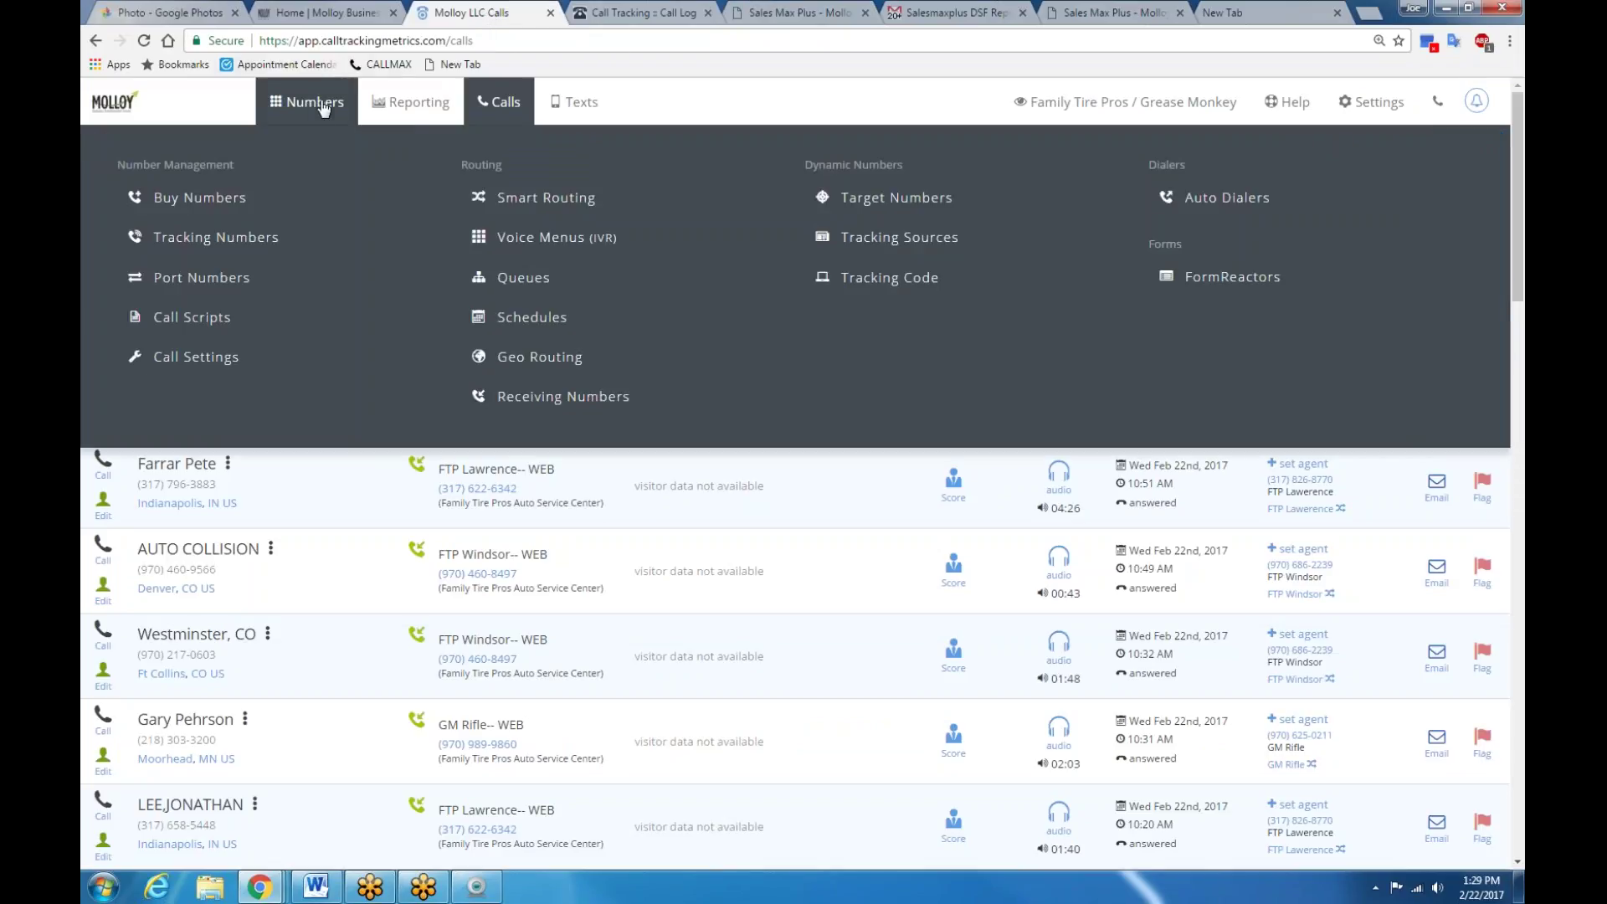
pyautogui.click(224, 242)
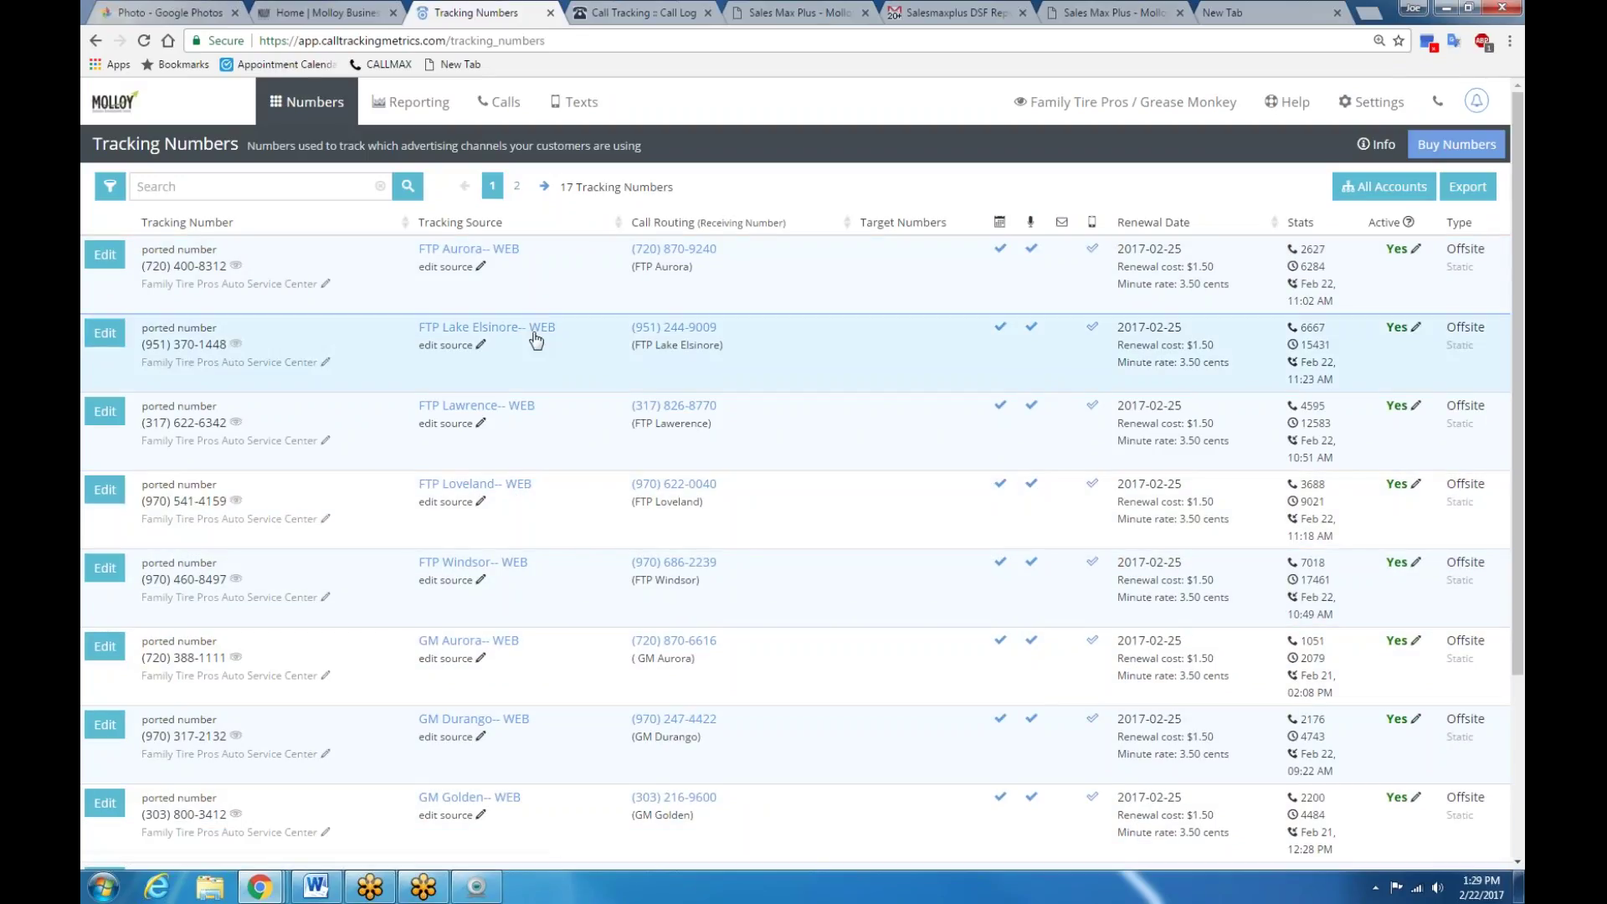
pyautogui.scroll(-3, 538, 693)
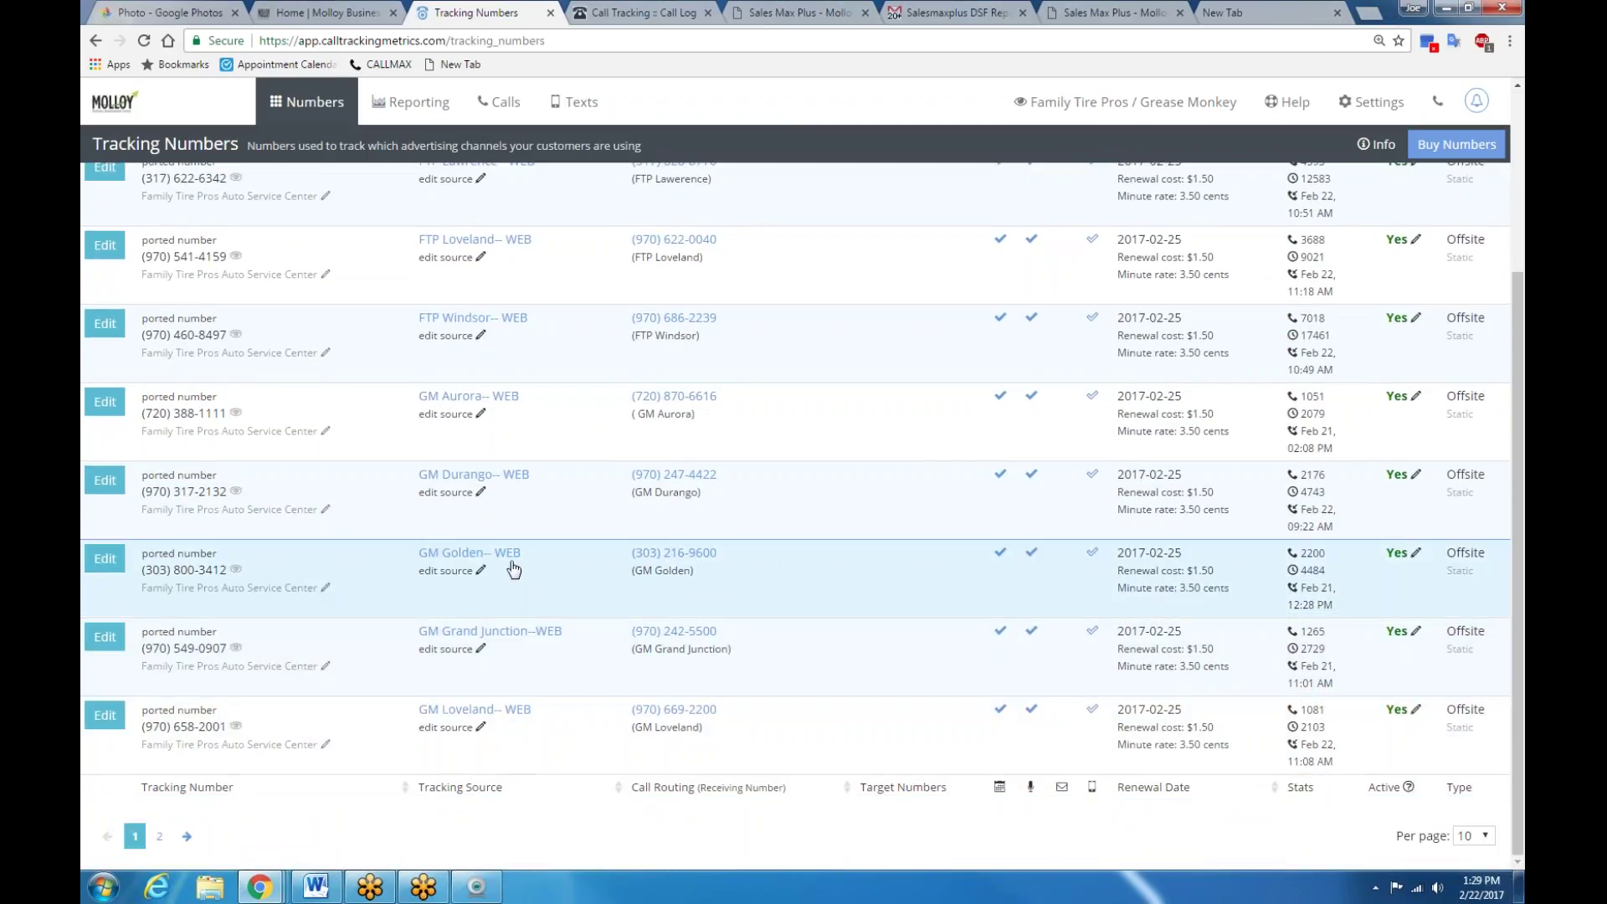
pyautogui.scroll(3, 512, 596)
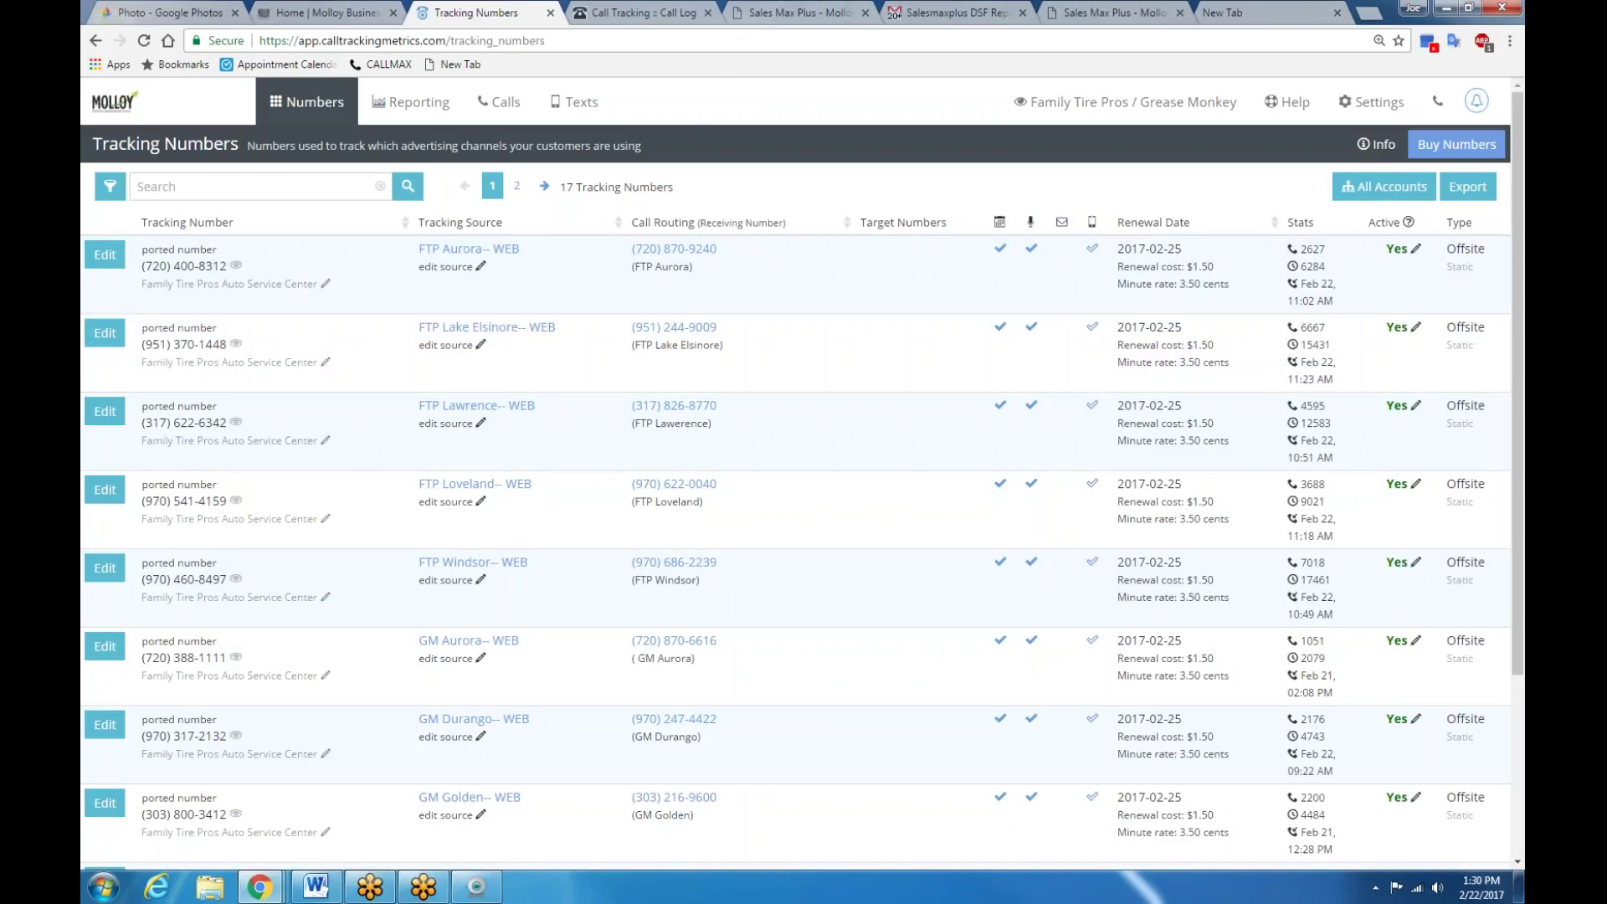
# Step: Return to the Sales Max Plus browser tab showing the Family Tire Pros Tagged Calls list
pyautogui.click(792, 12)
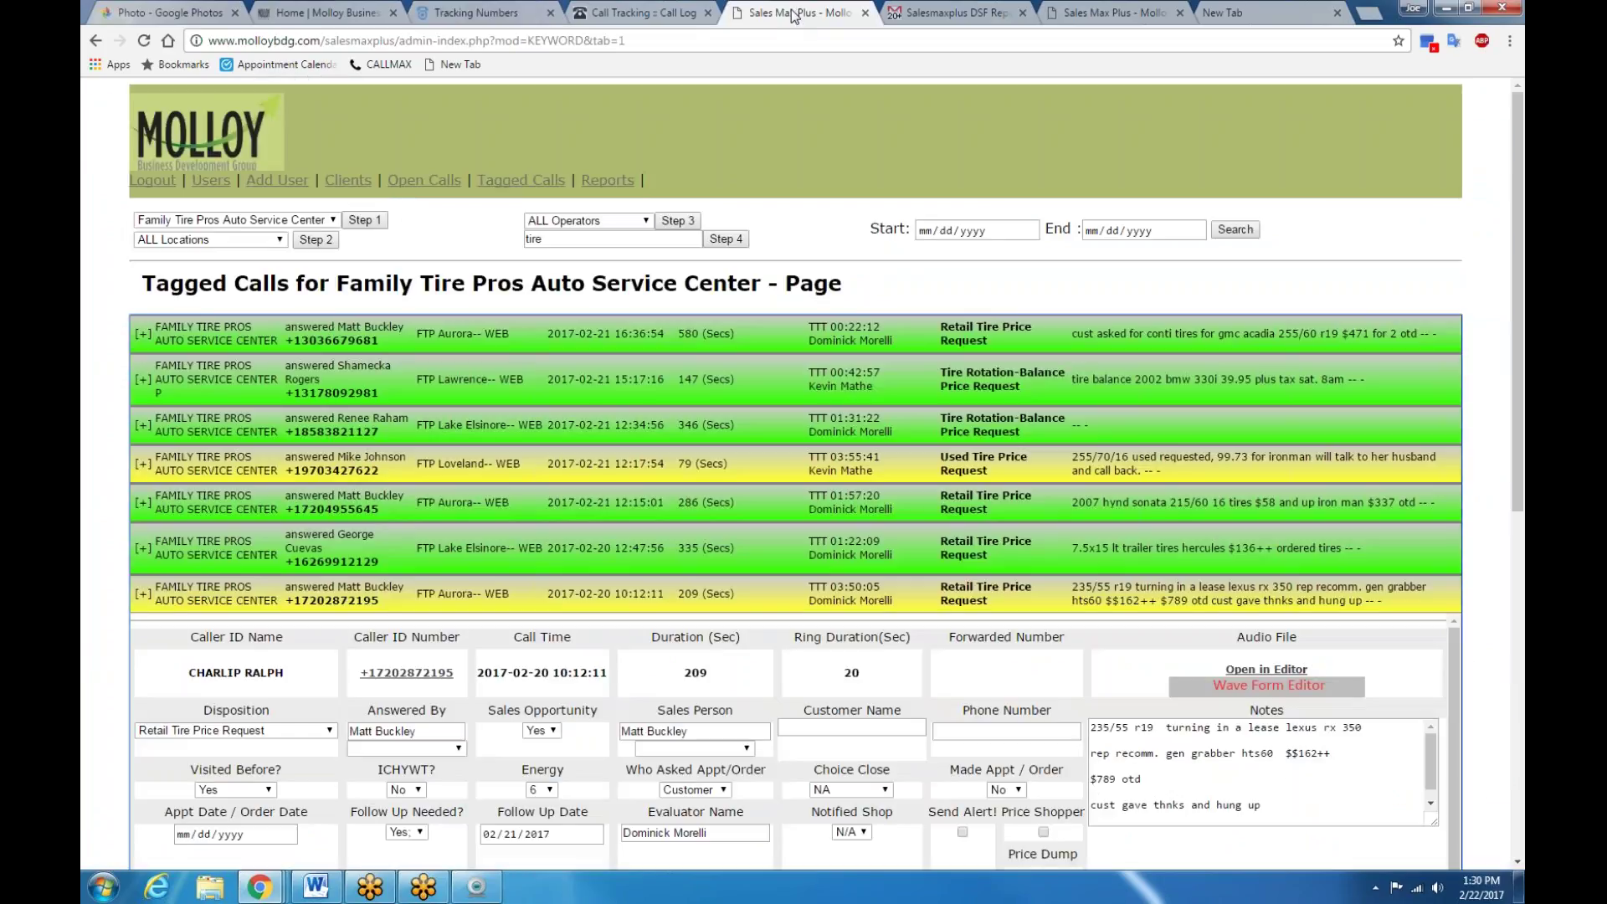